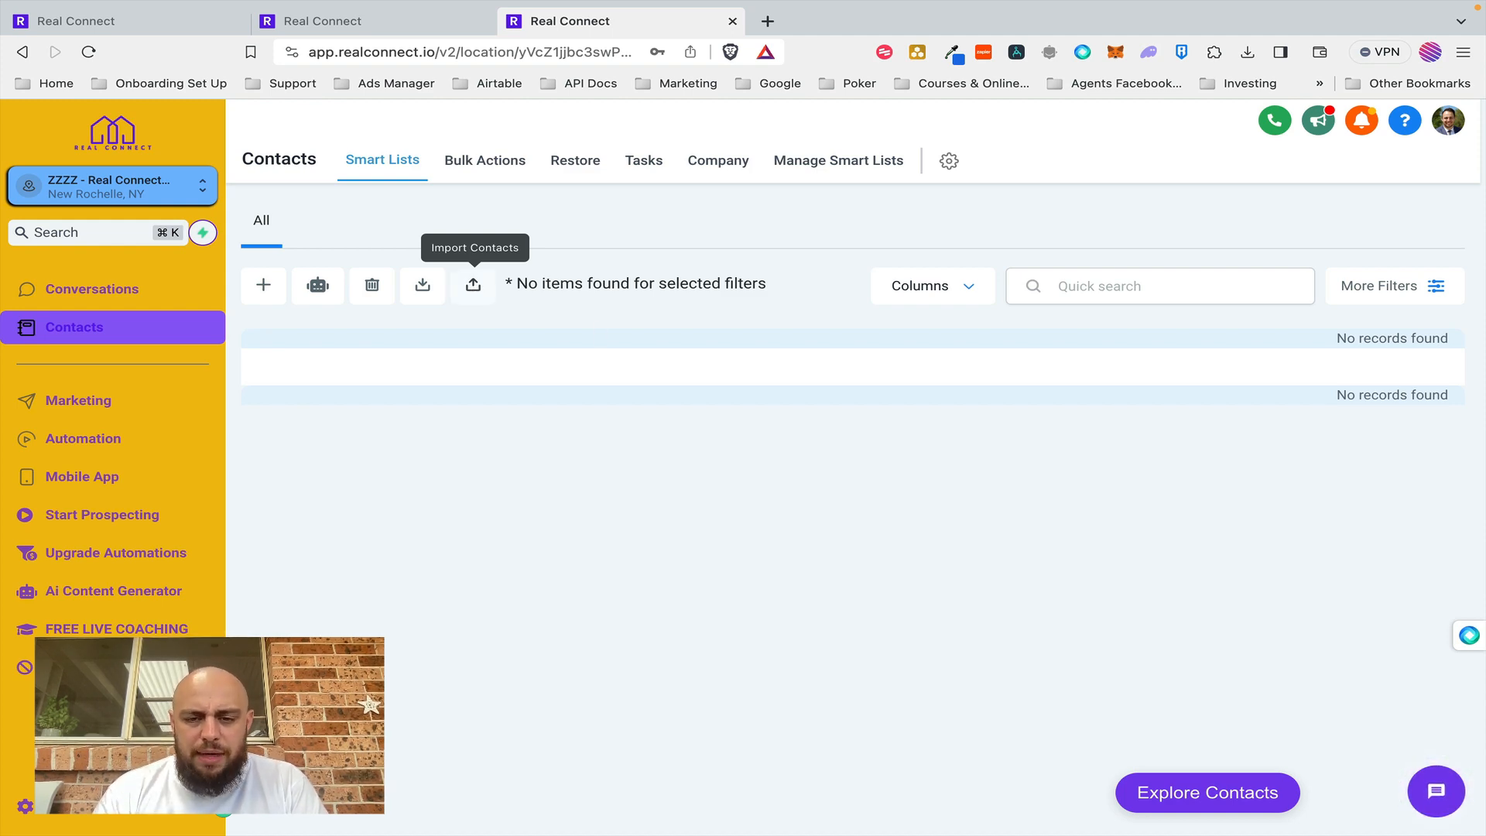
# Switch to the contacts spreadsheet in Numbers and examine the header columns from First Name through Phone.
pyautogui.moveTo(812, 816)
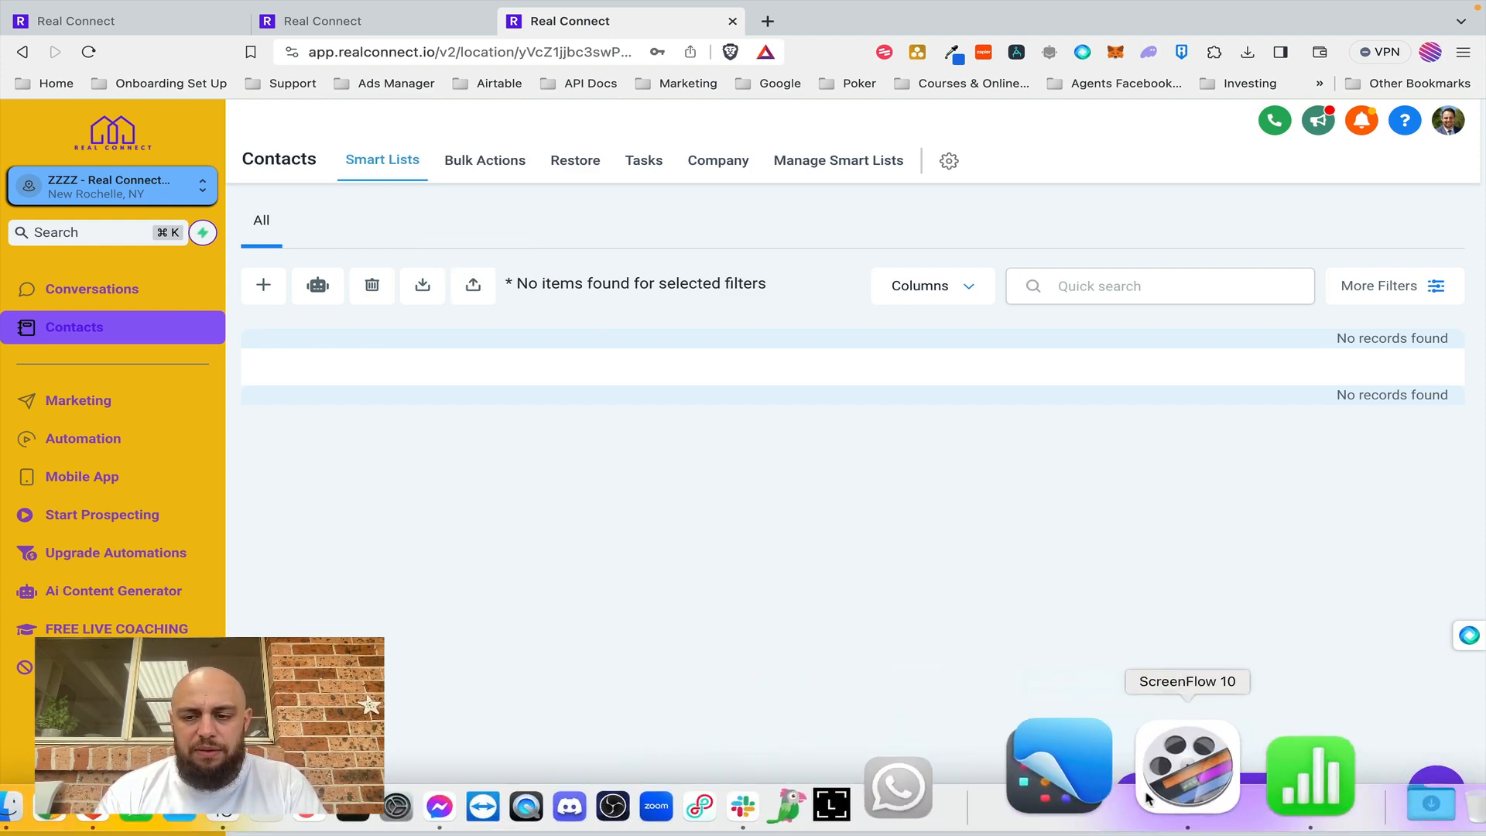
pyautogui.click(1198, 786)
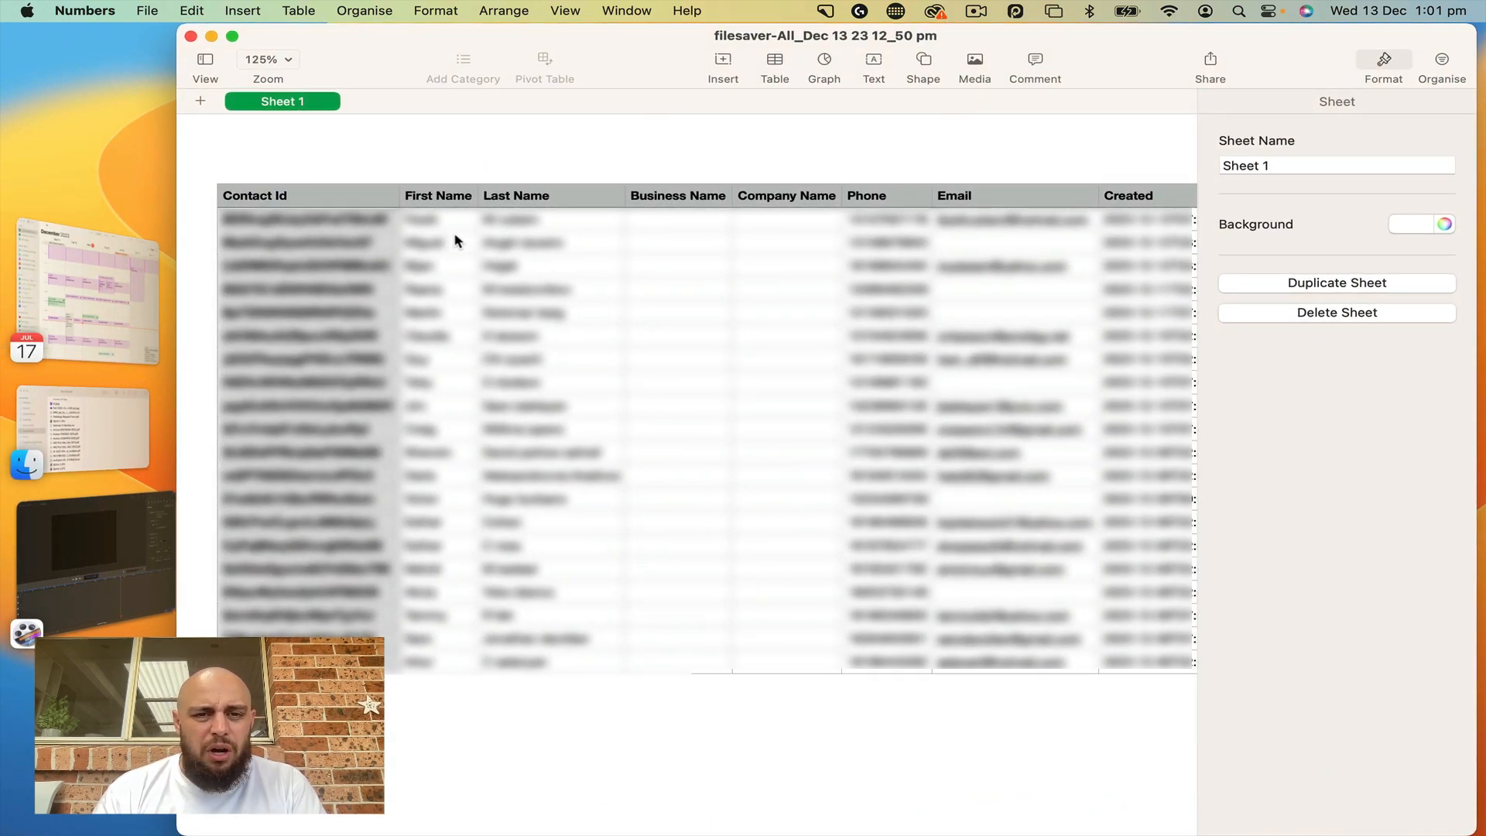
pyautogui.click(438, 200)
pyautogui.click(540, 203)
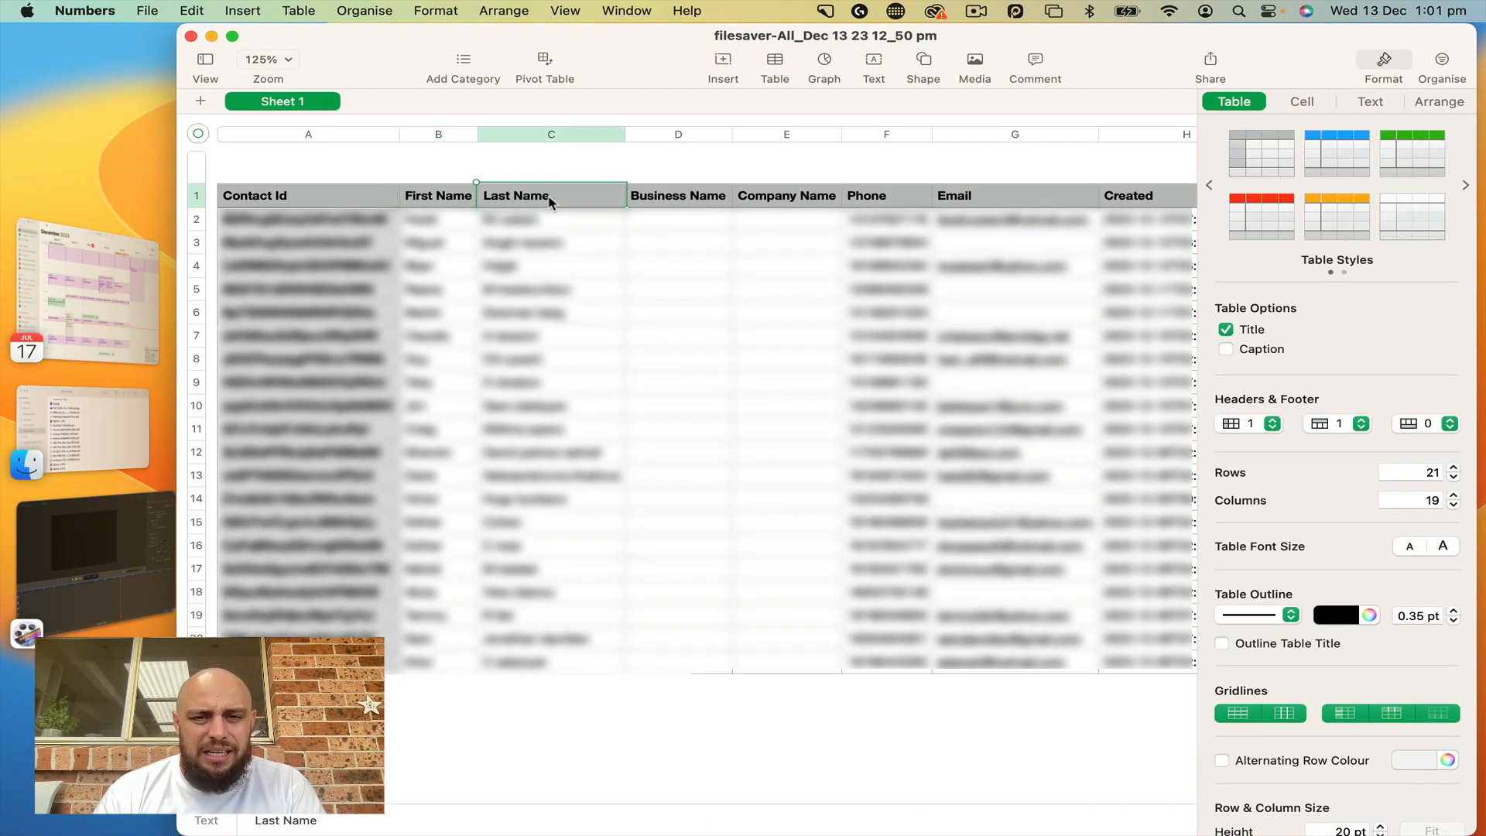
pyautogui.click(686, 203)
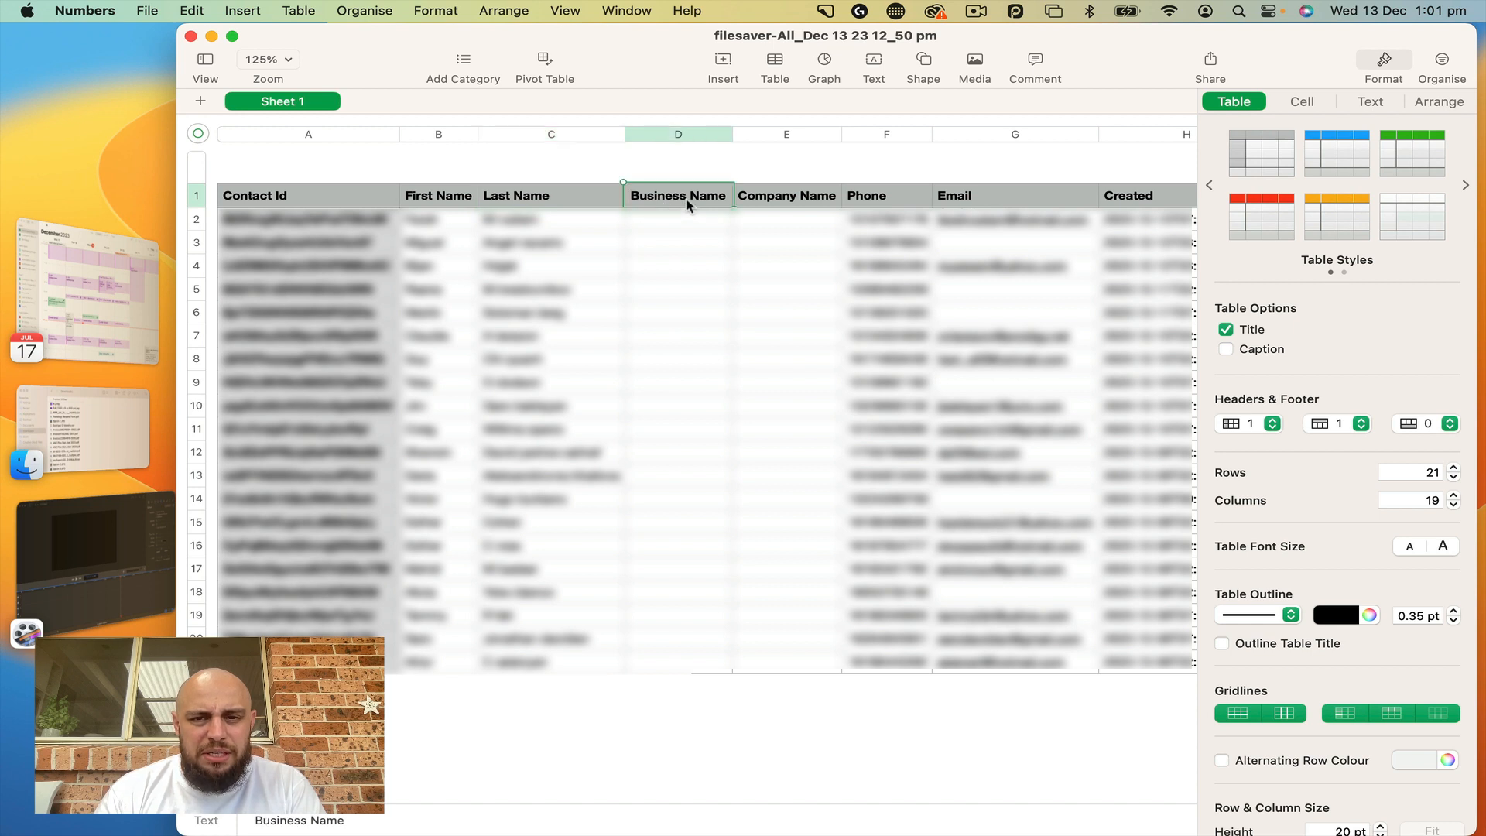
pyautogui.click(764, 203)
pyautogui.click(758, 240)
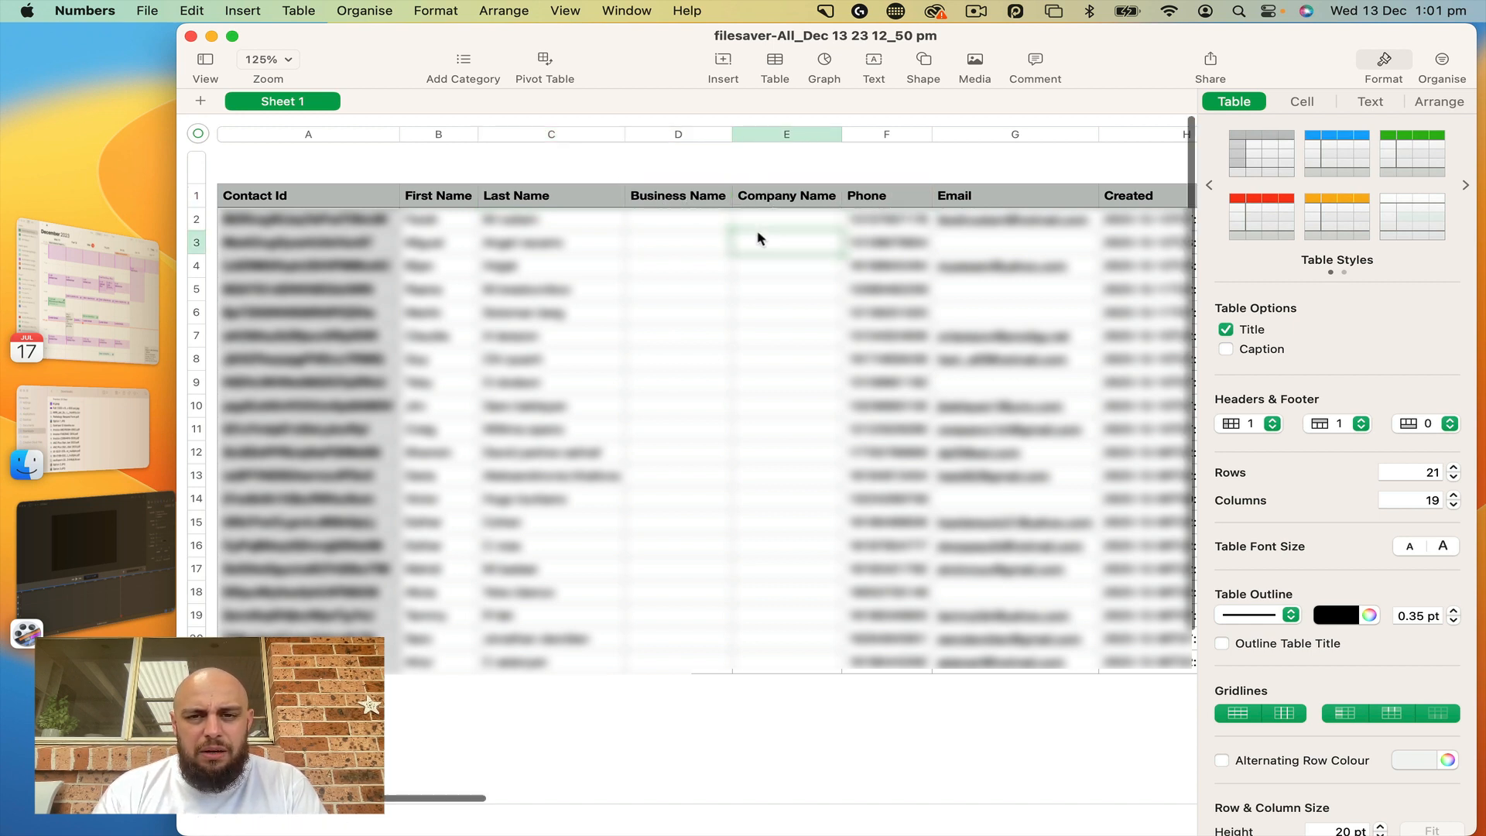
pyautogui.click(879, 195)
pyautogui.hscroll(5, 954, 201)
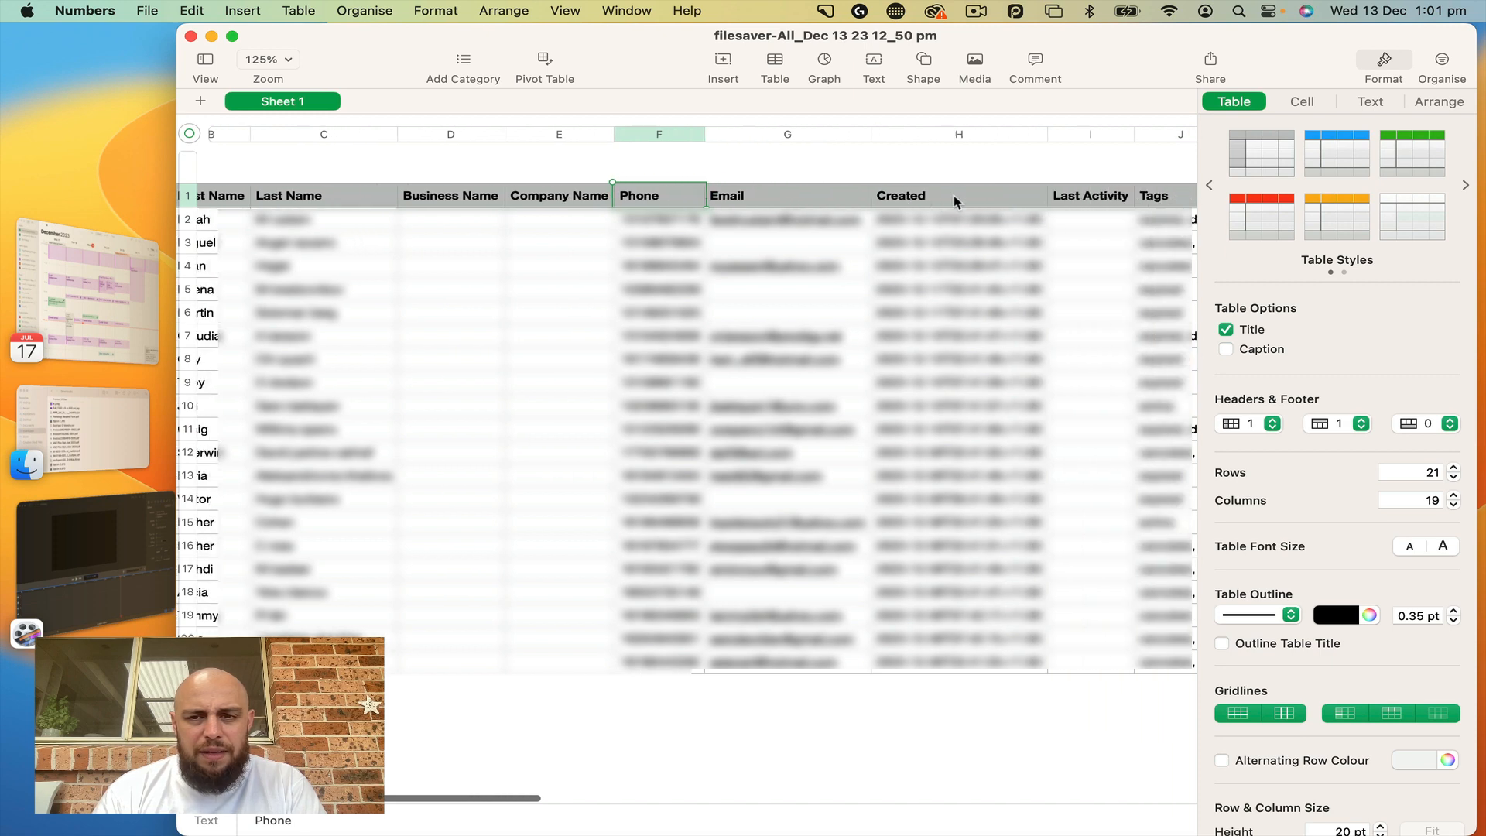
# Examine the Tags, Address (full) and Ad/Notes header columns of the contacts sheet.
pyautogui.click(954, 201)
pyautogui.hscroll(3, 955, 201)
pyautogui.hscroll(2, 957, 201)
pyautogui.click(953, 201)
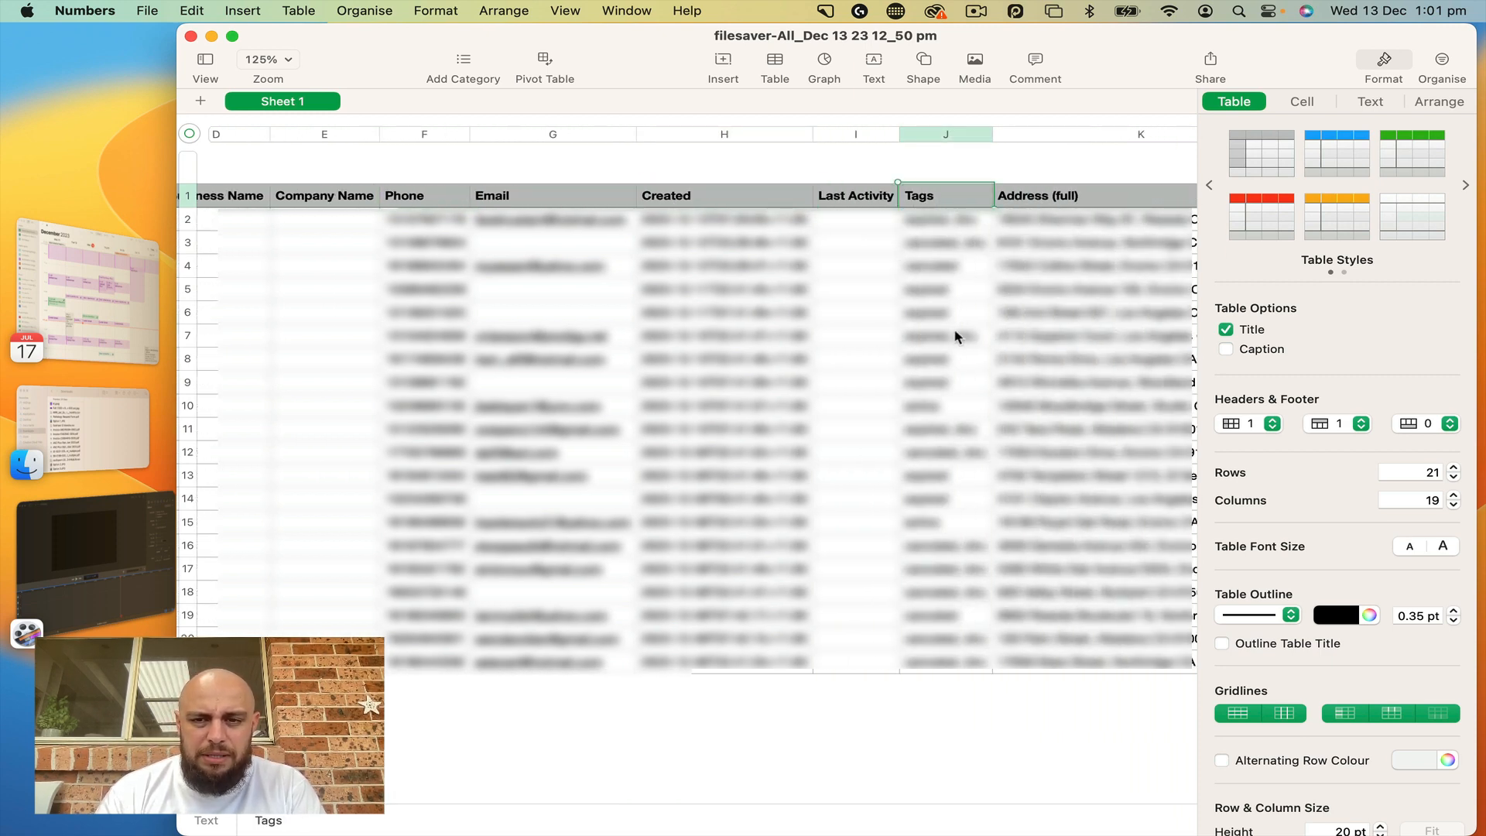
pyautogui.hscroll(4, 956, 336)
pyautogui.click(867, 195)
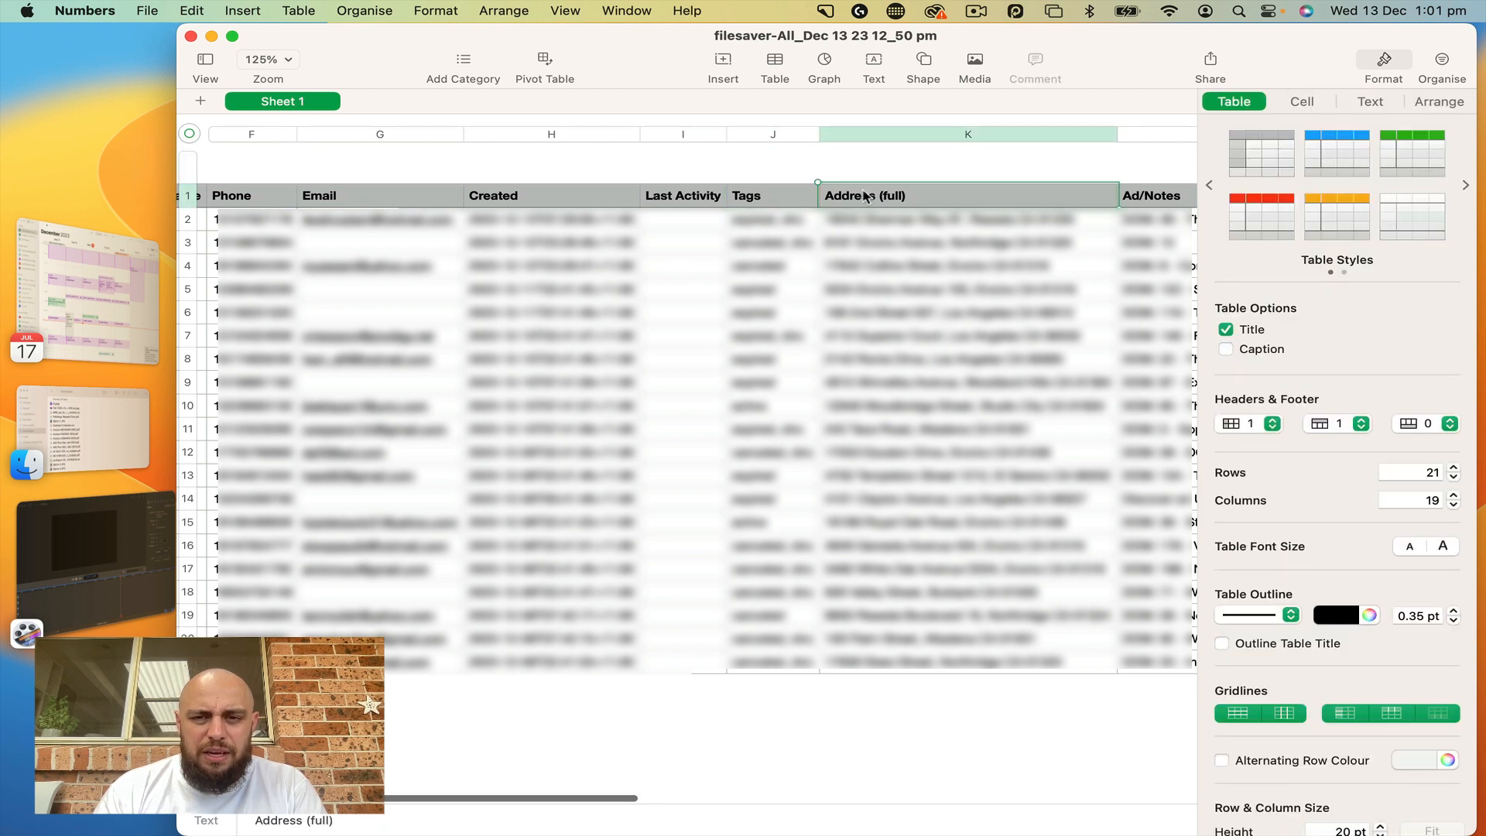
pyautogui.hscroll(6, 865, 197)
pyautogui.click(865, 197)
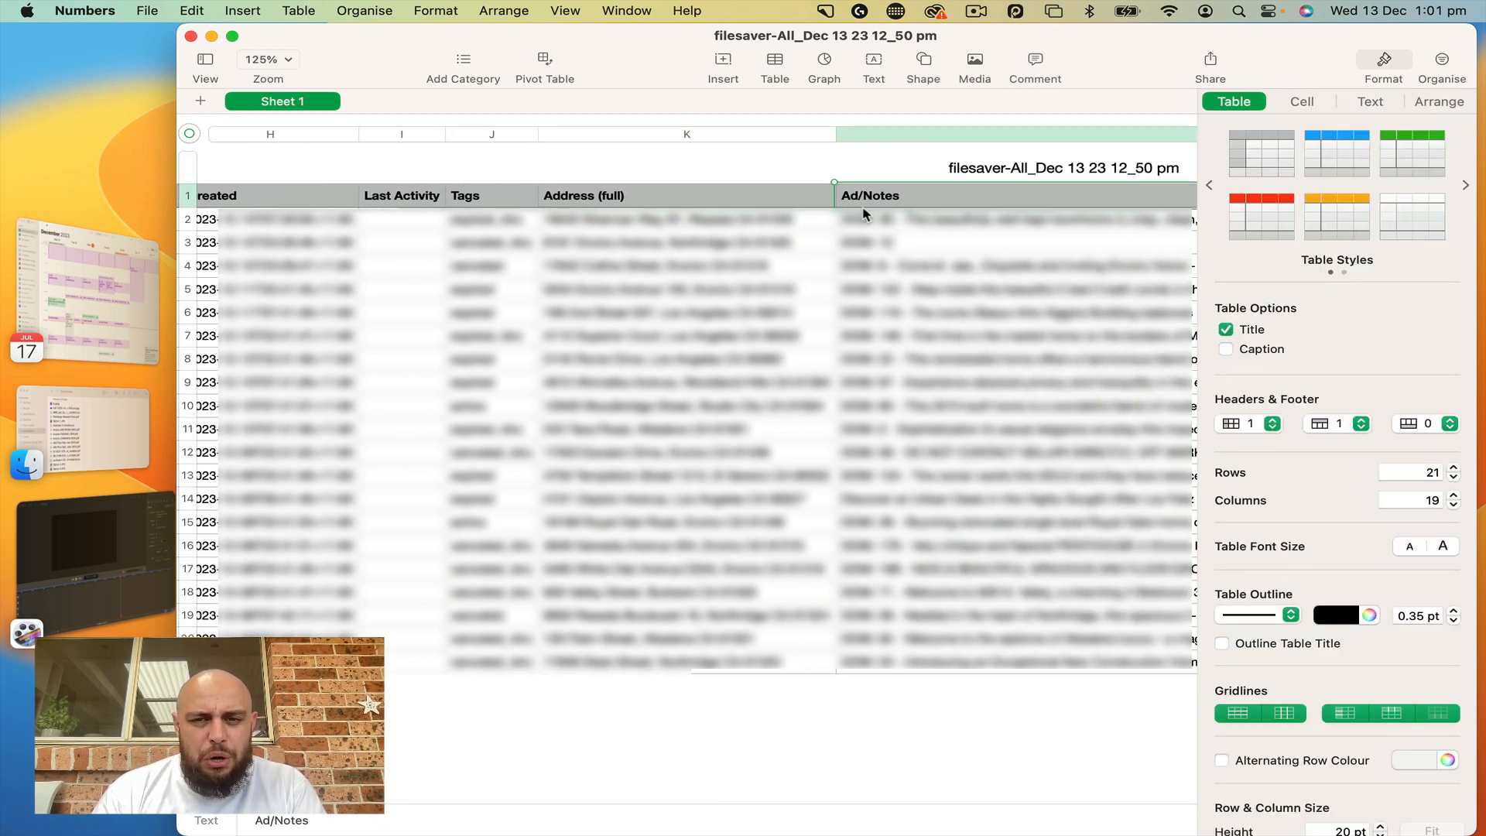
# Examine the Bathrooms, Bedrooms, Additional Emails and Additional Phones headers at the end of the sheet.
pyautogui.hscroll(5, 864, 214)
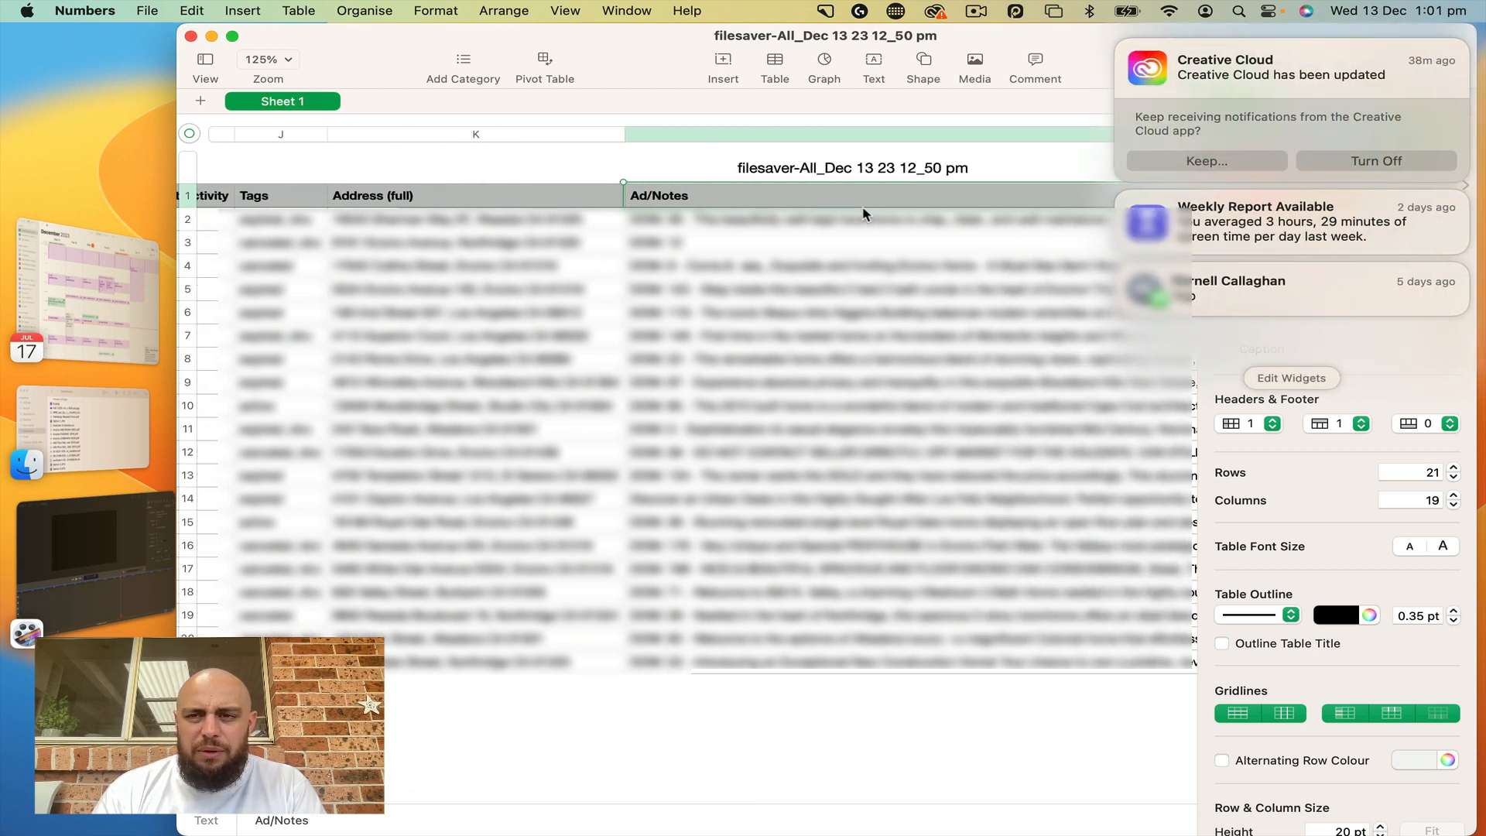
pyautogui.hscroll(20, 926, 221)
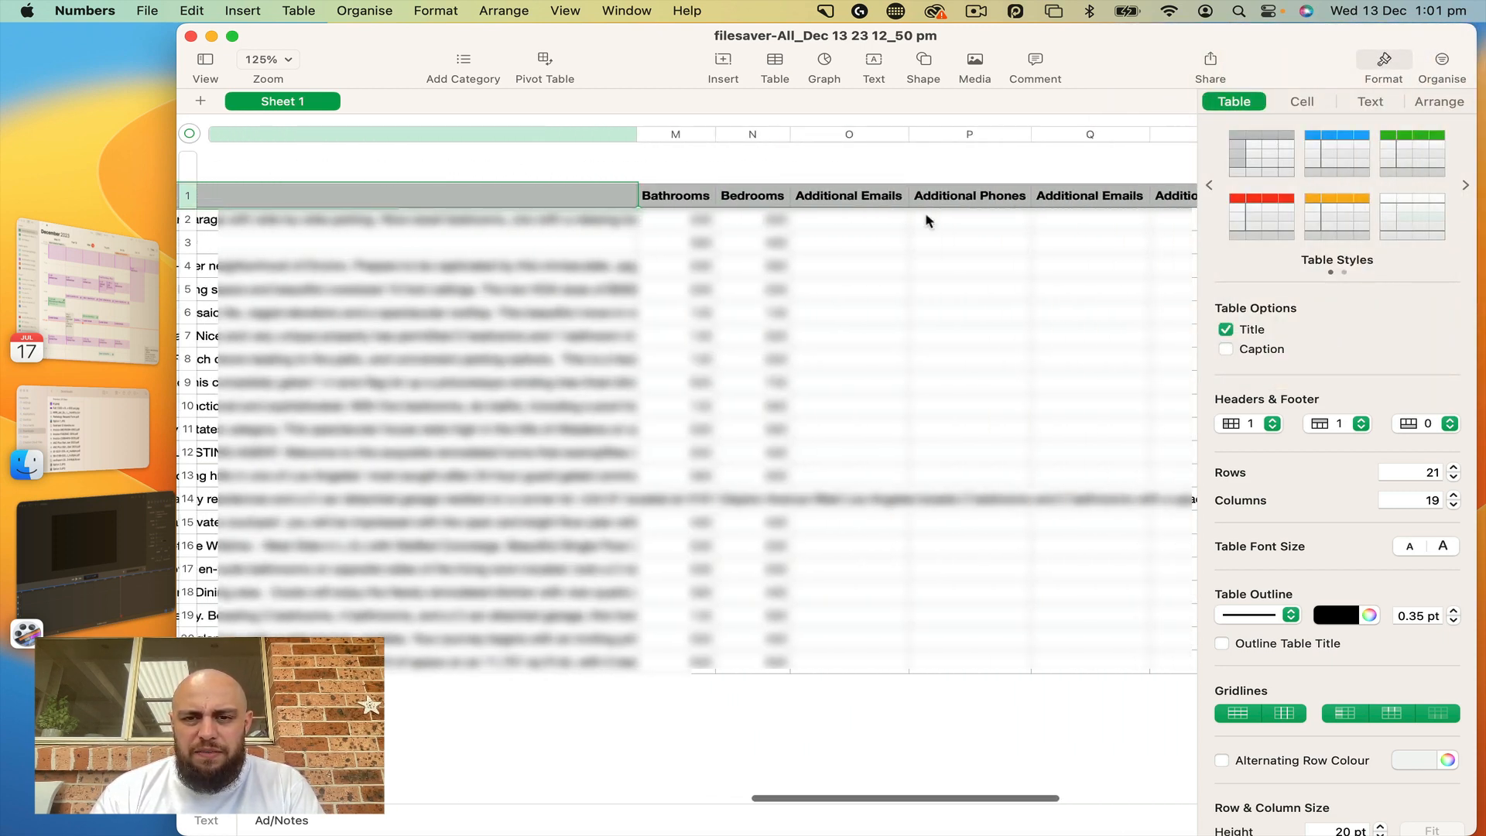
pyautogui.hscroll(5, 925, 219)
pyautogui.click(383, 201)
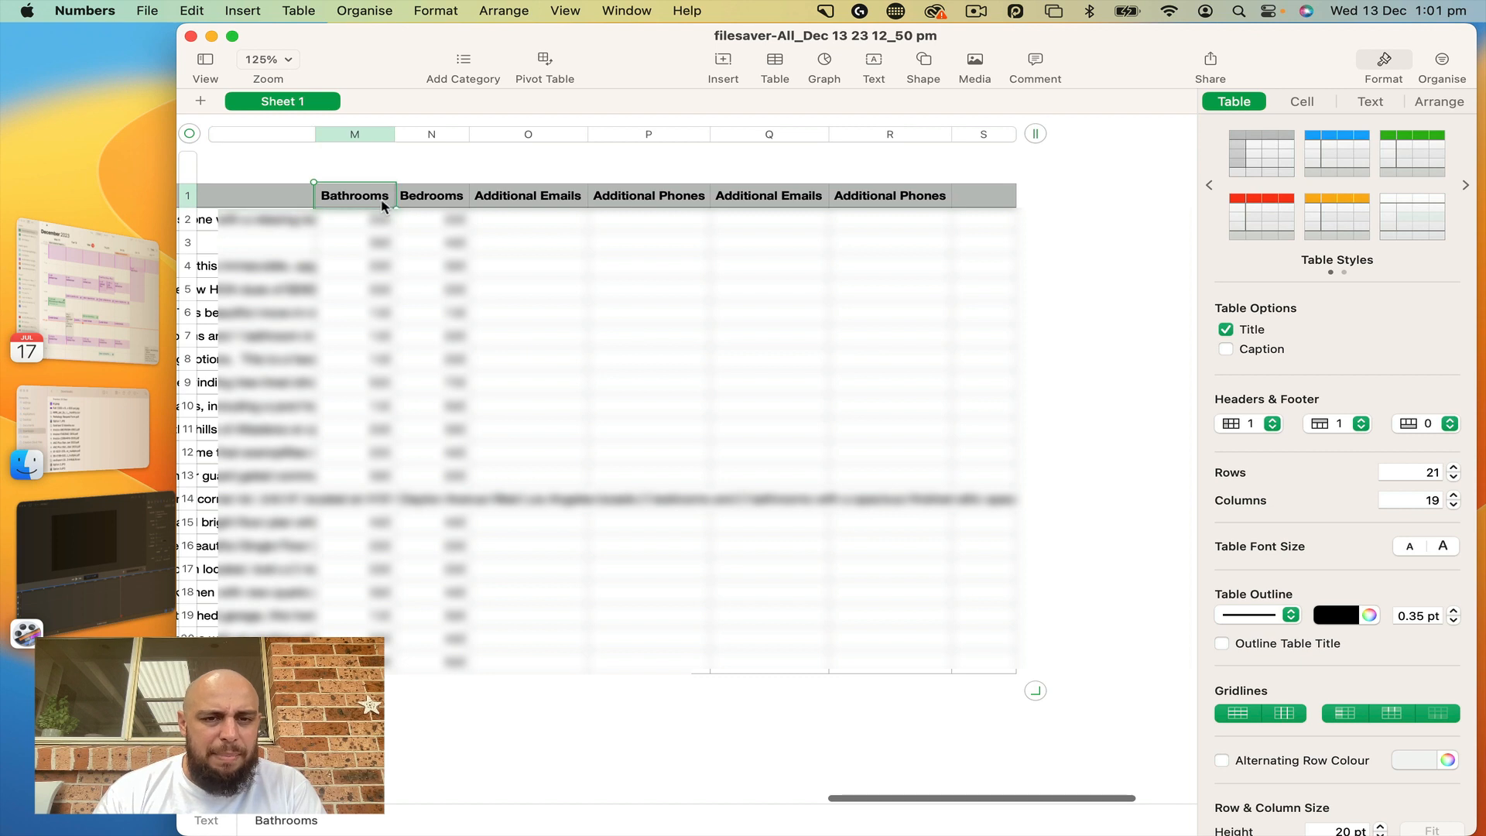
pyautogui.click(426, 203)
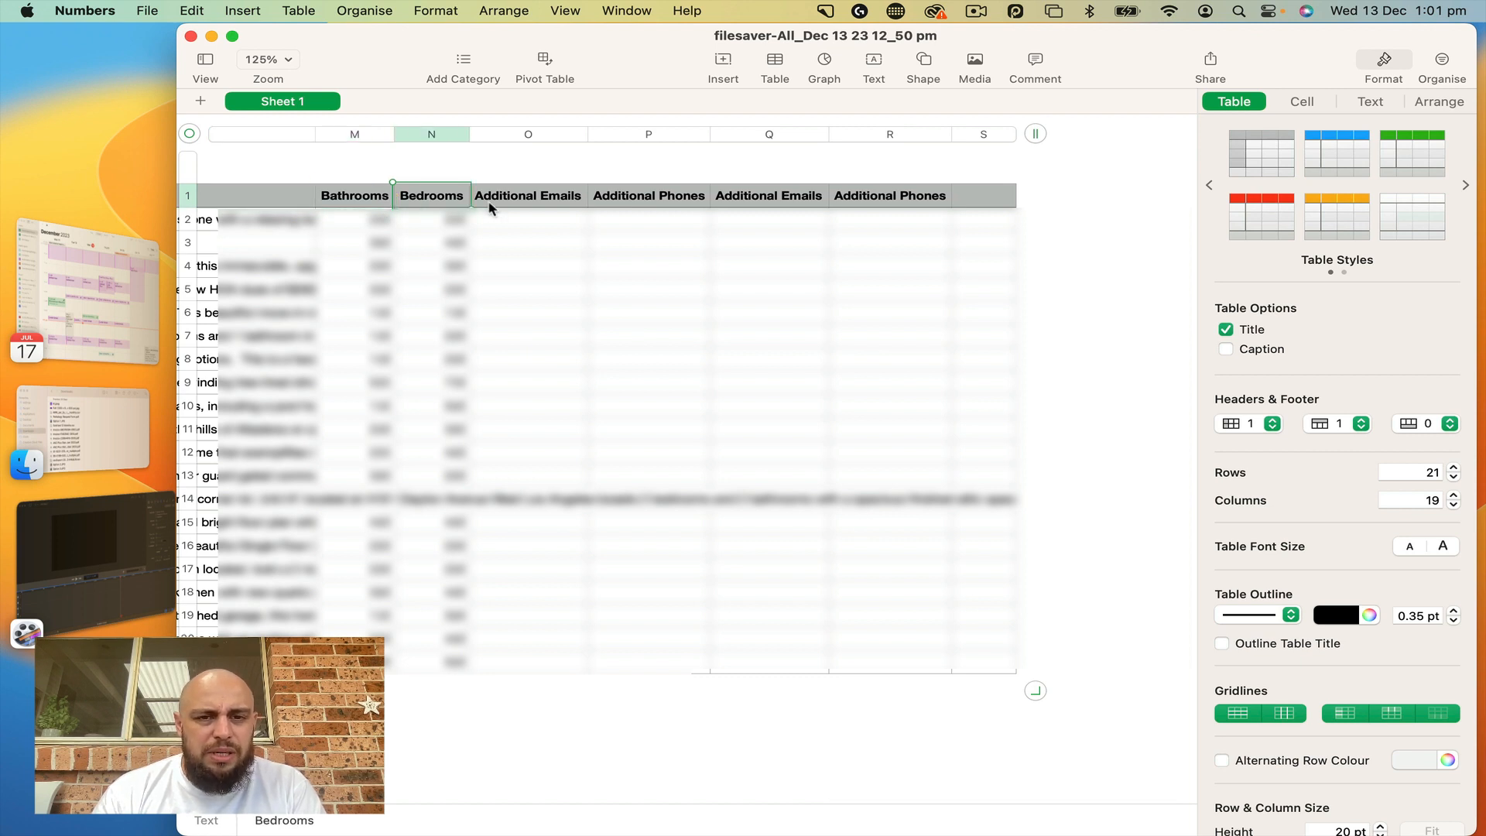
pyautogui.click(516, 202)
pyautogui.click(670, 197)
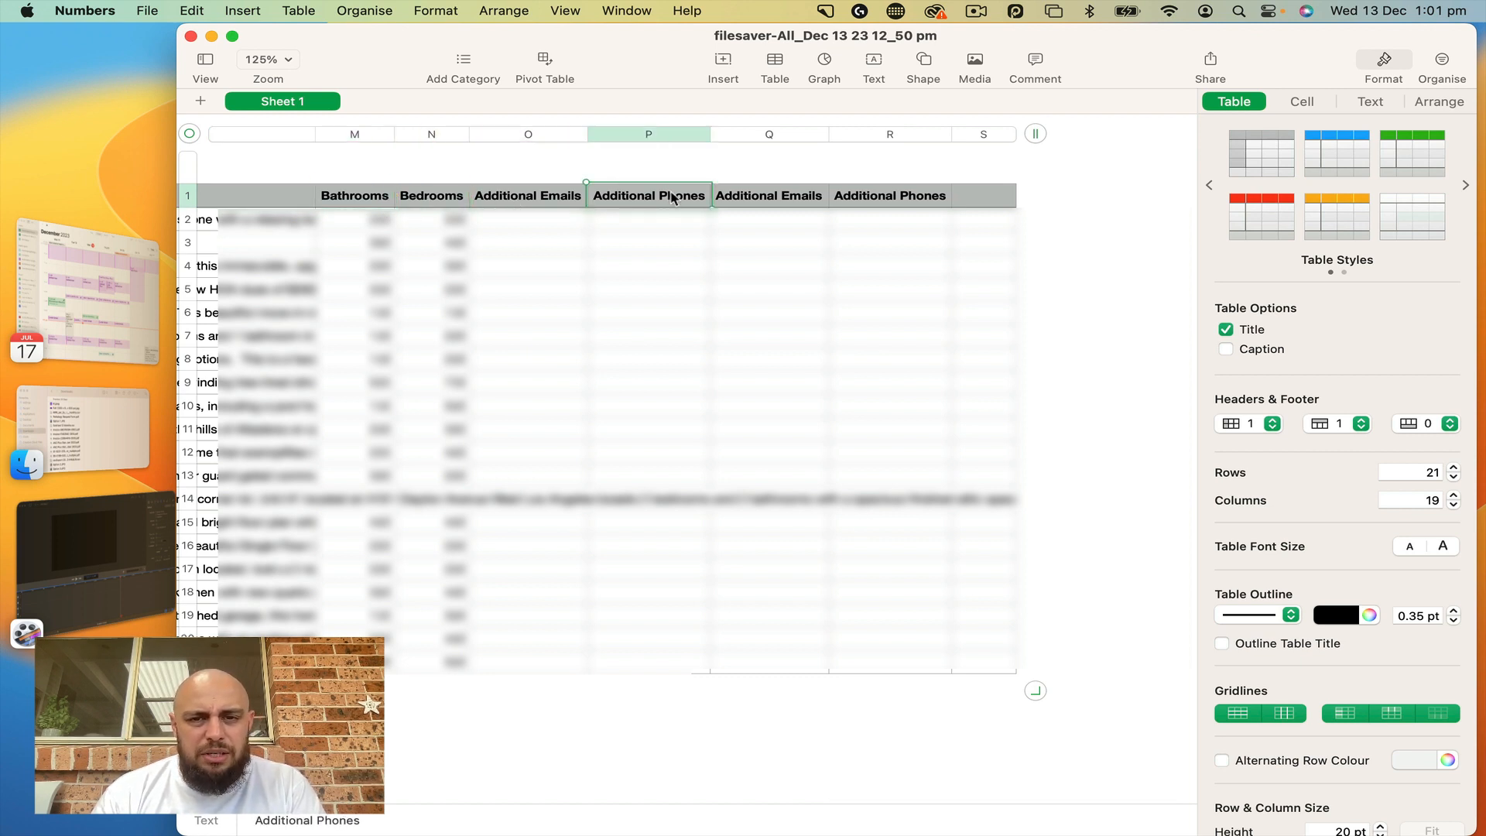
pyautogui.click(804, 203)
pyautogui.click(898, 199)
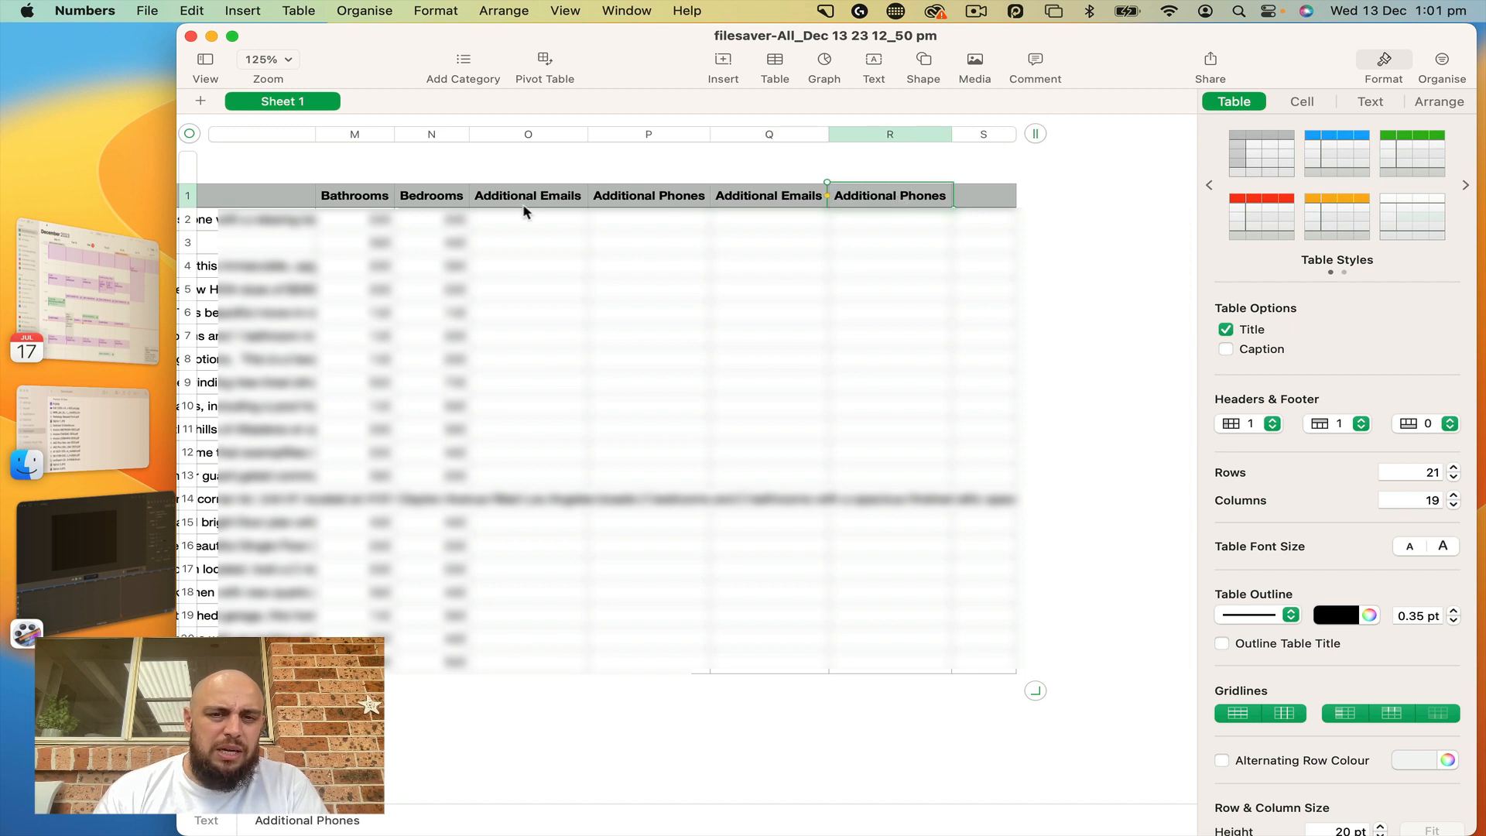
# Select the Additional Emails and Additional Phones columns, O through R.
pyautogui.moveTo(526, 224); pyautogui.dragTo(876, 643)
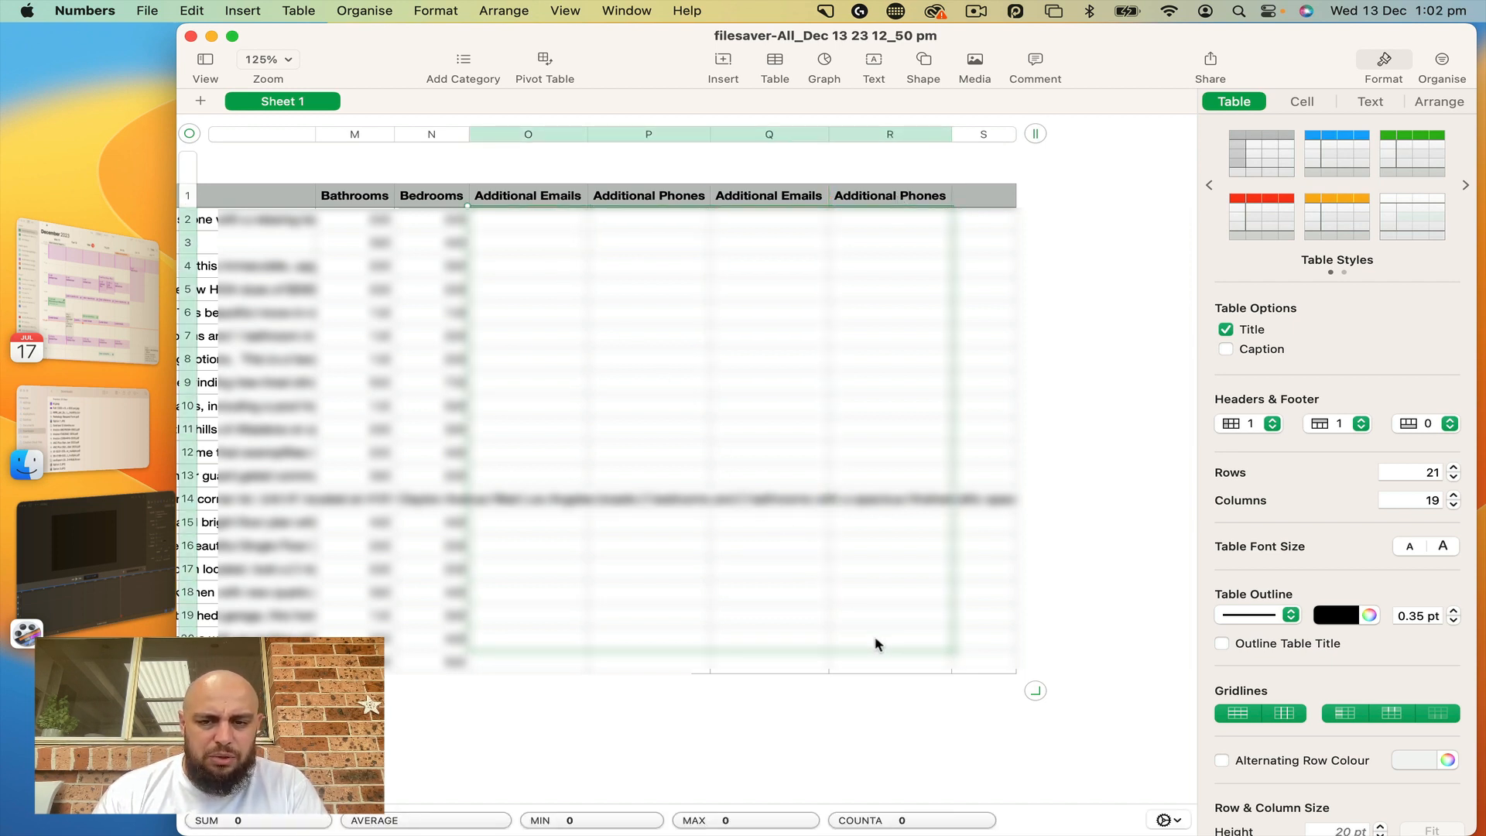
pyautogui.click(525, 135)
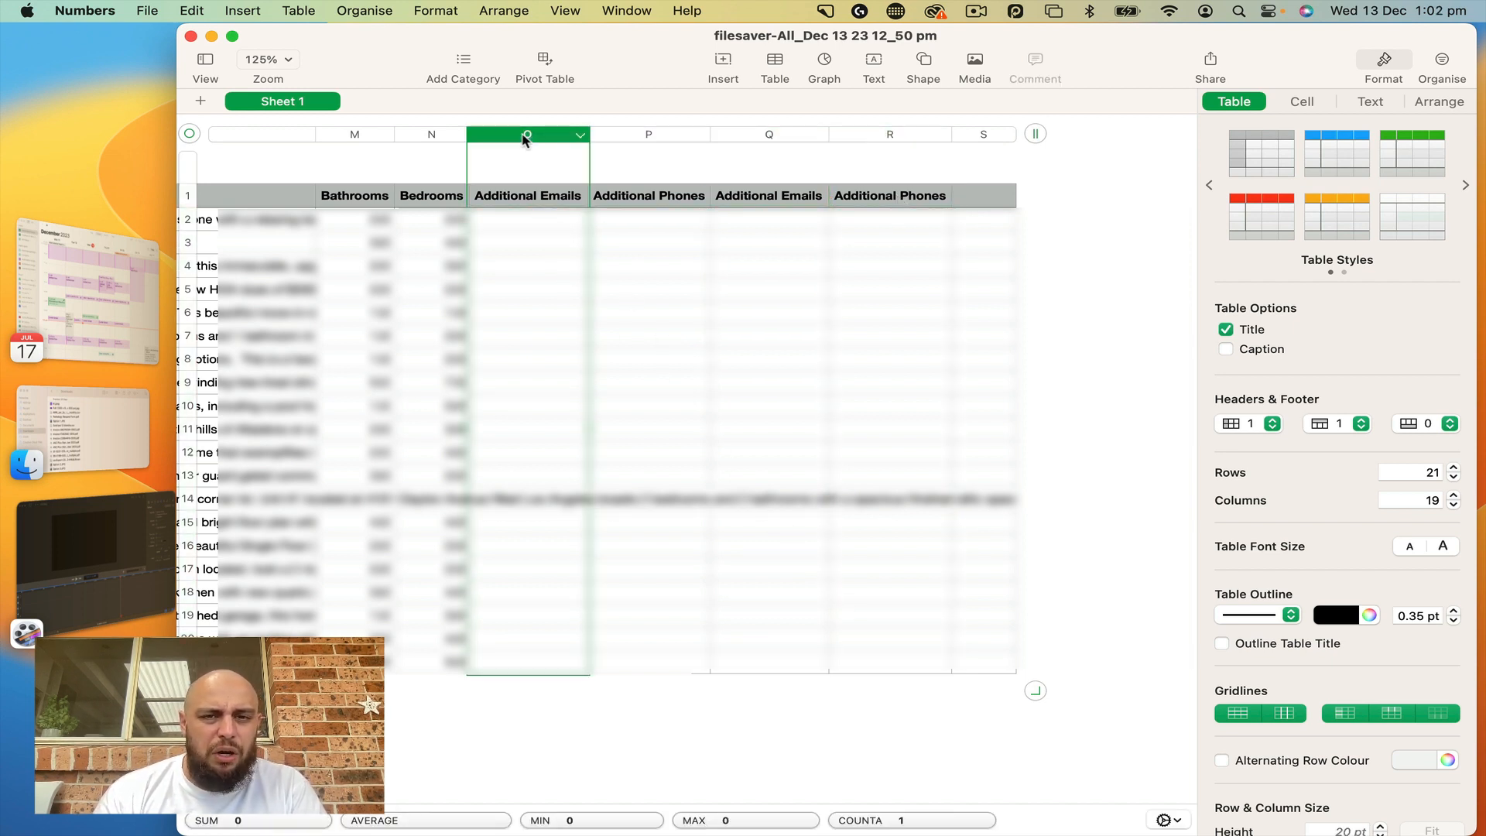
pyautogui.keyDown('shift'); pyautogui.click(898, 134); pyautogui.keyUp('shift')
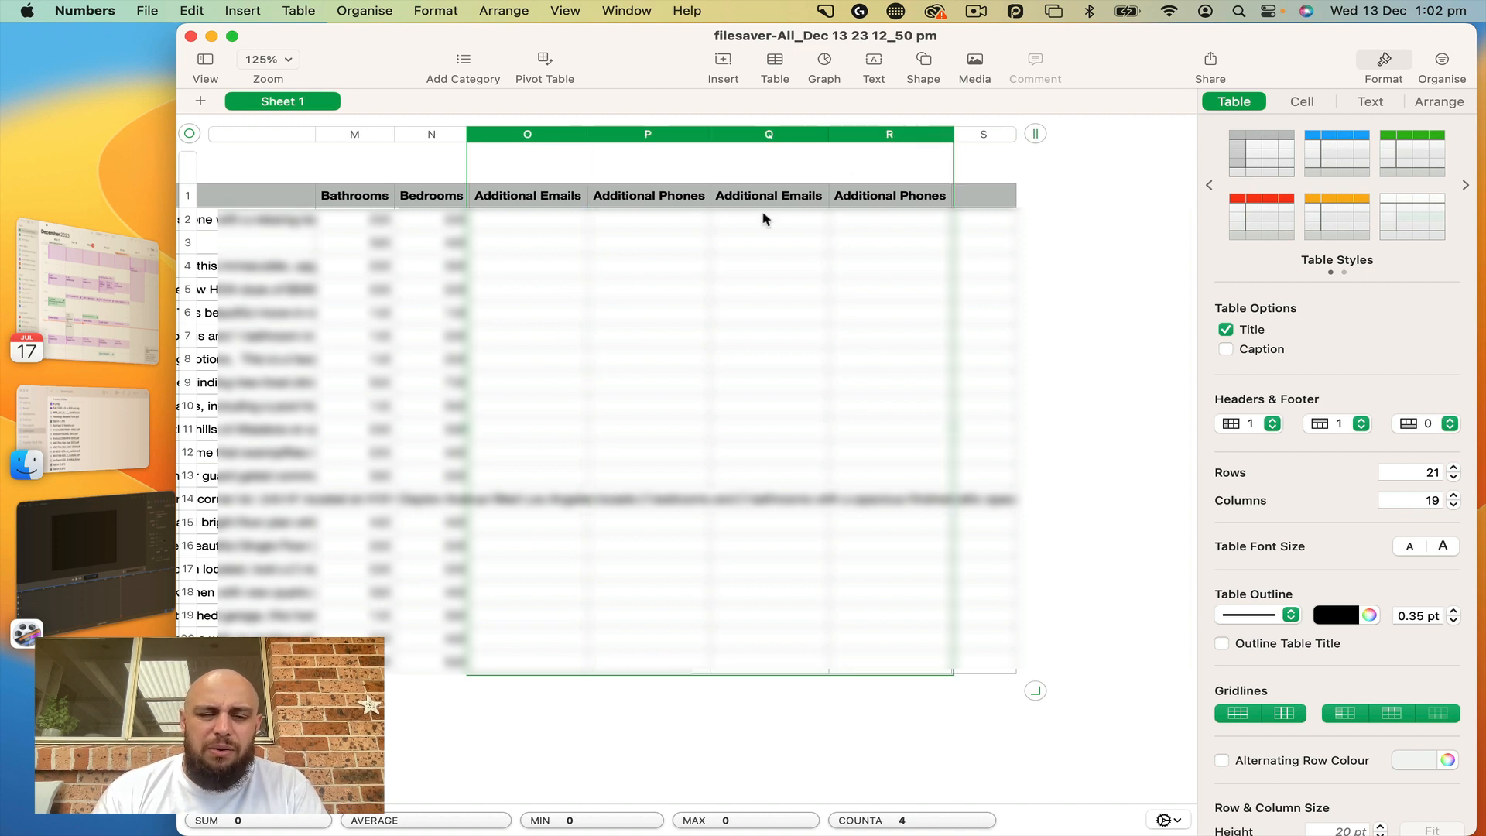
# Enter 123 in row 2 of all four Additional Emails and Additional Phones columns.
pyautogui.click(547, 219)
pyautogui.write('123')
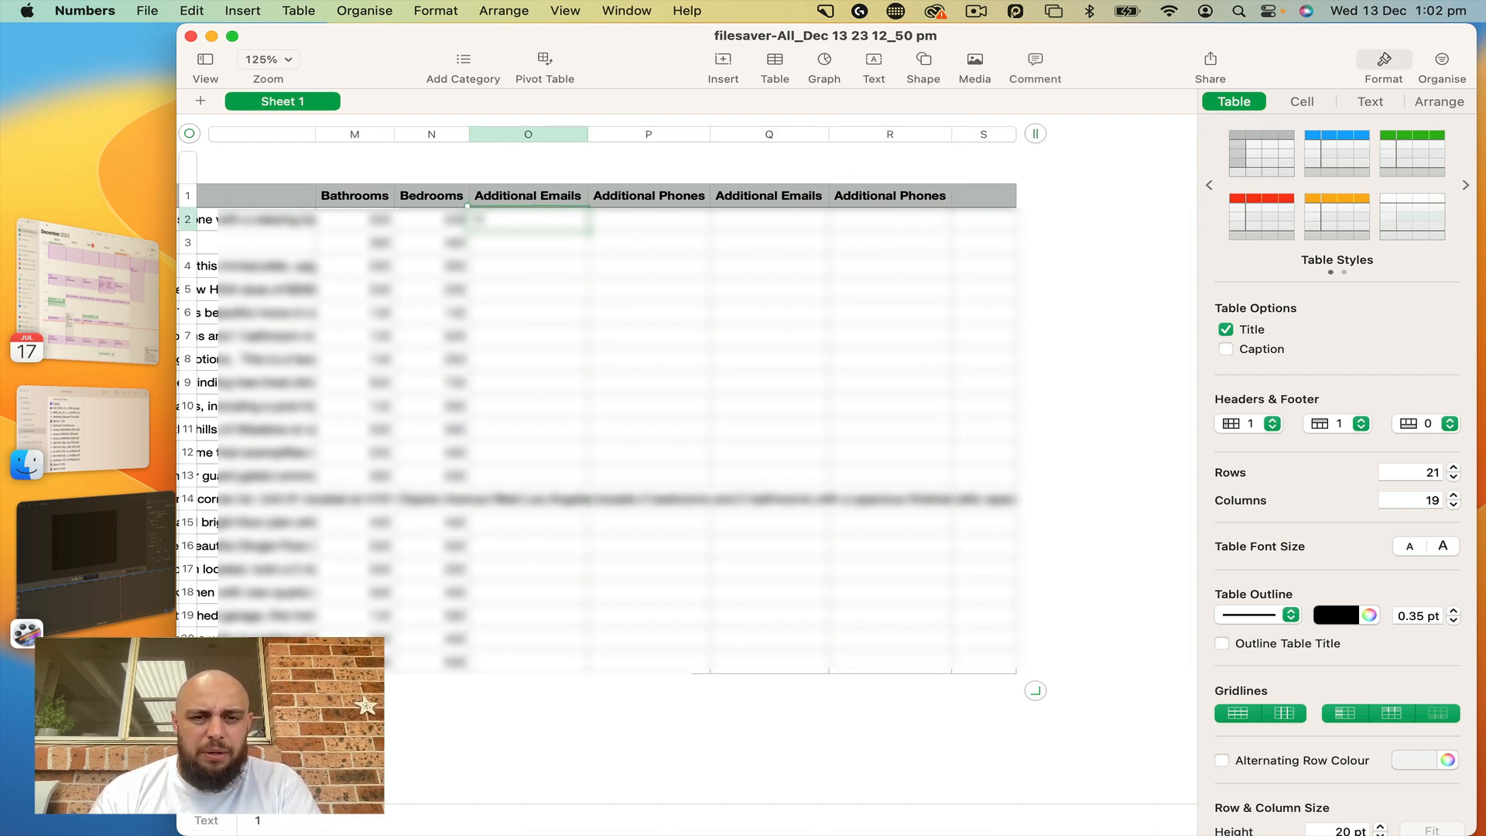
pyautogui.click(668, 224)
pyautogui.write('123')
pyautogui.click(769, 223)
pyautogui.write('123')
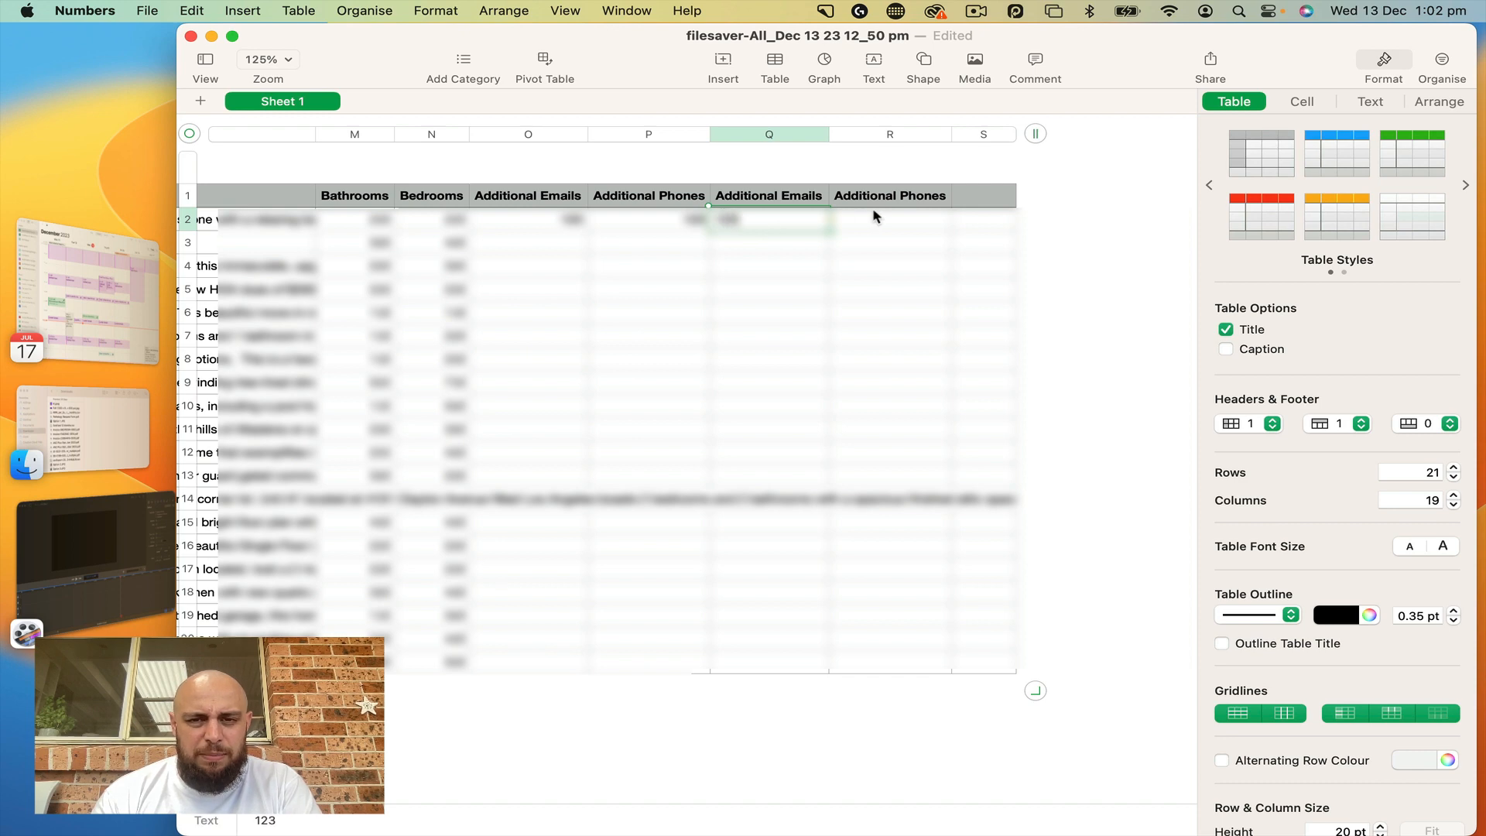
pyautogui.click(872, 221)
pyautogui.write('123')
pyautogui.click(860, 252)
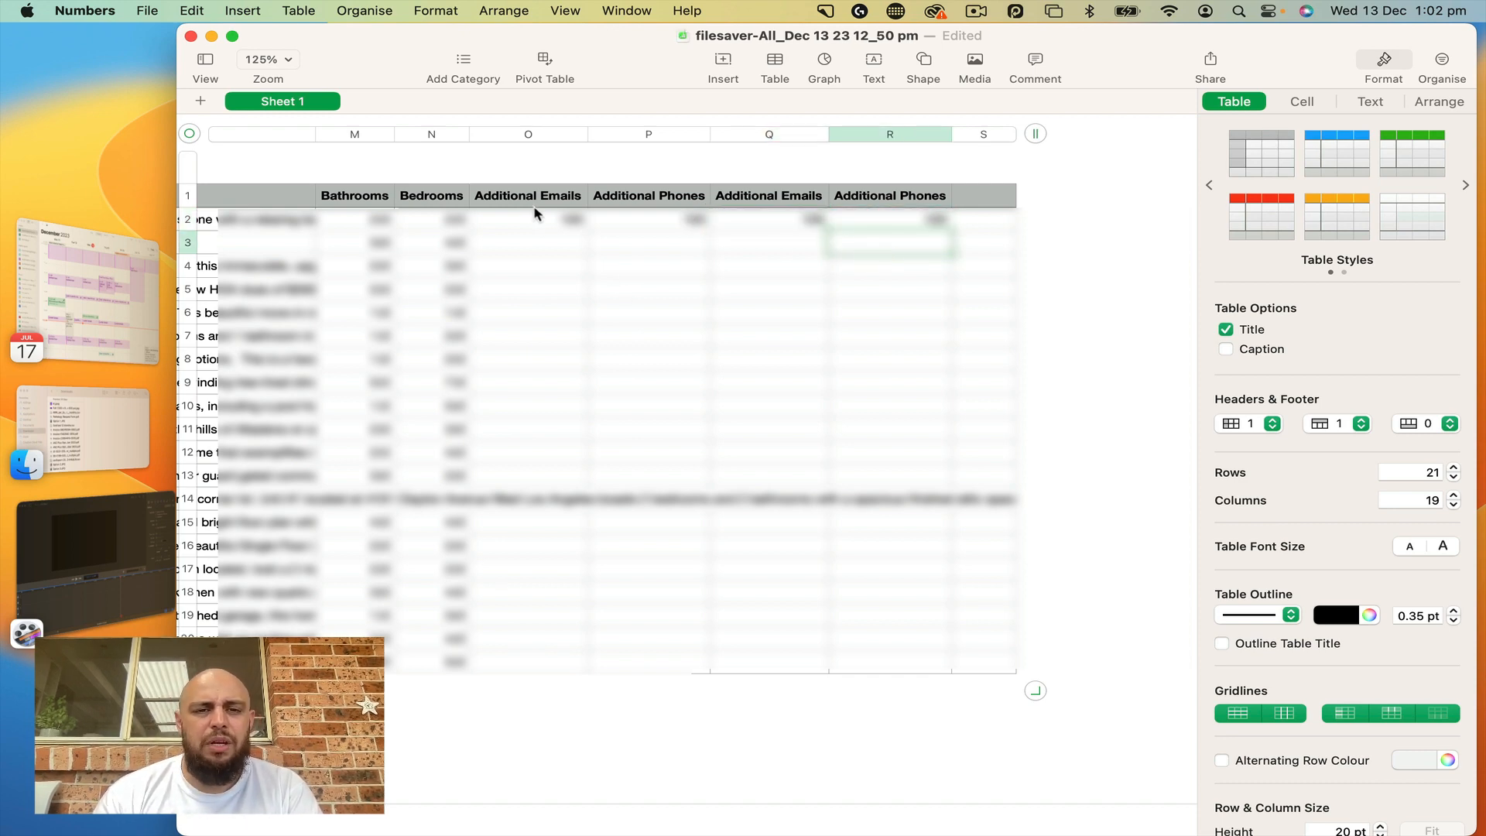
# Close the contacts spreadsheet and save it in Documents.
pyautogui.hscroll(-15, 650, 245)
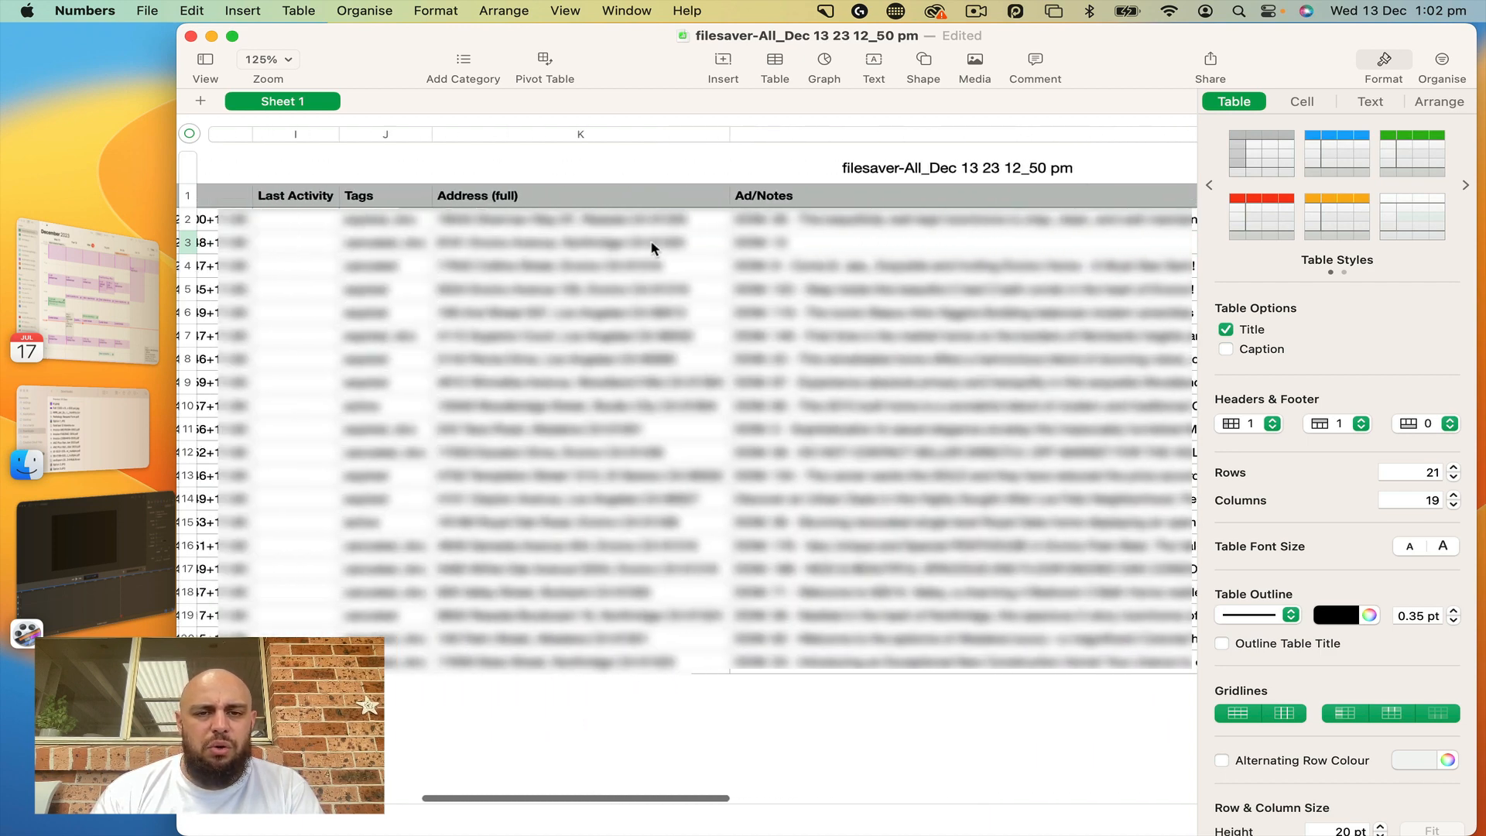
pyautogui.hscroll(-10, 650, 245)
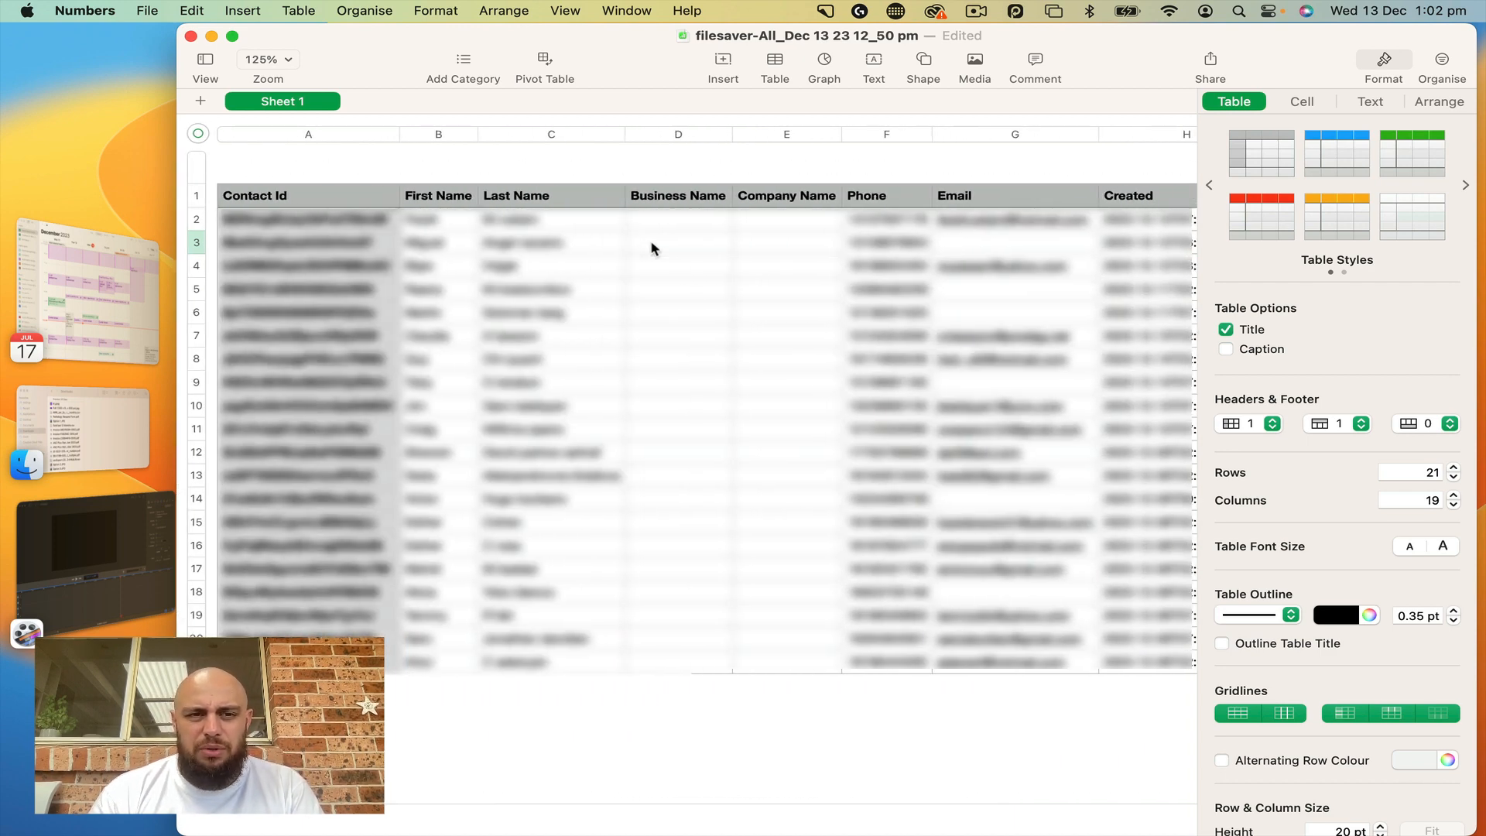
pyautogui.press('super+w')
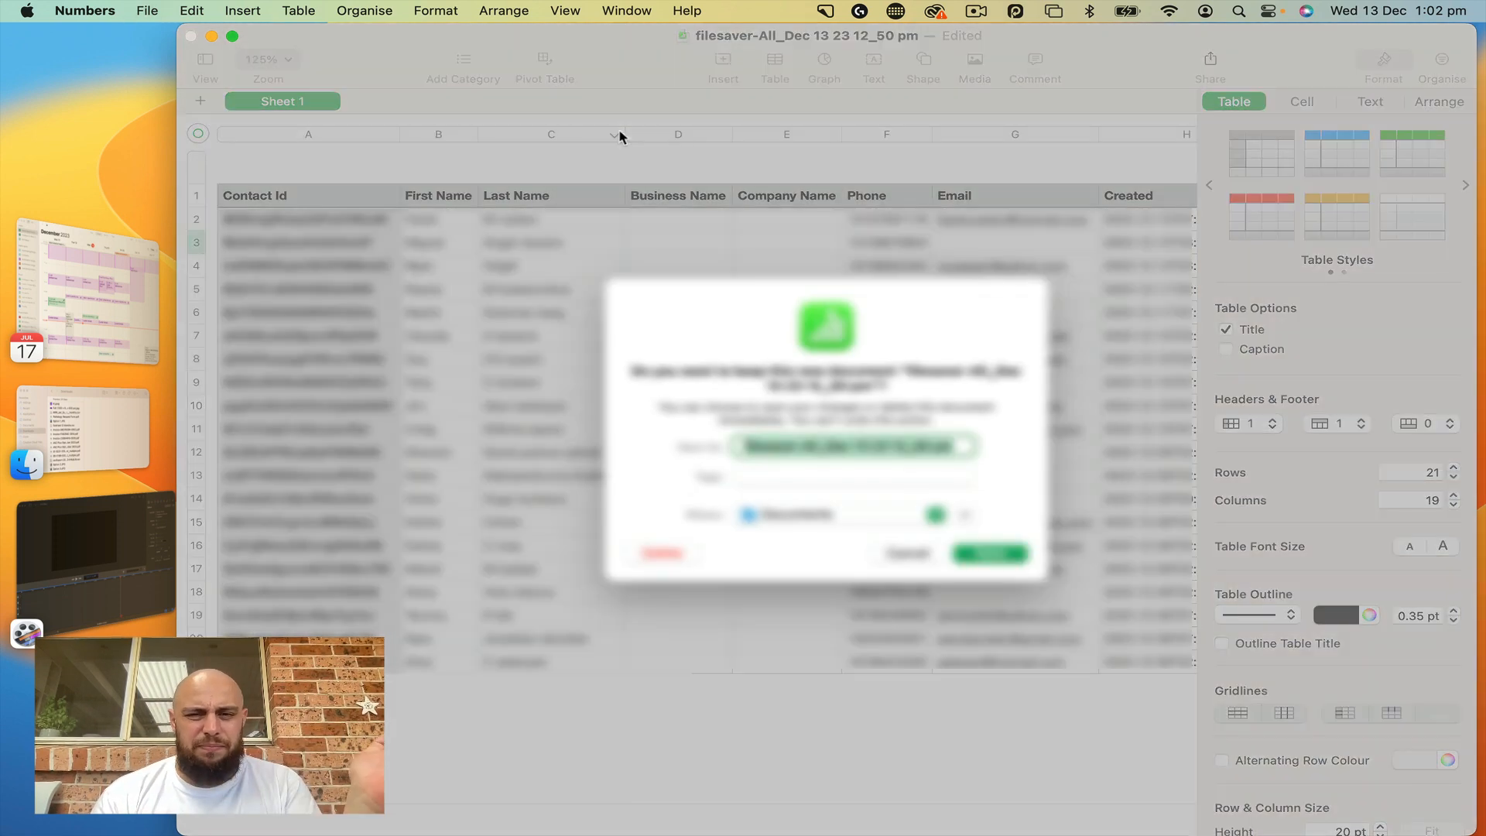
pyautogui.click(959, 551)
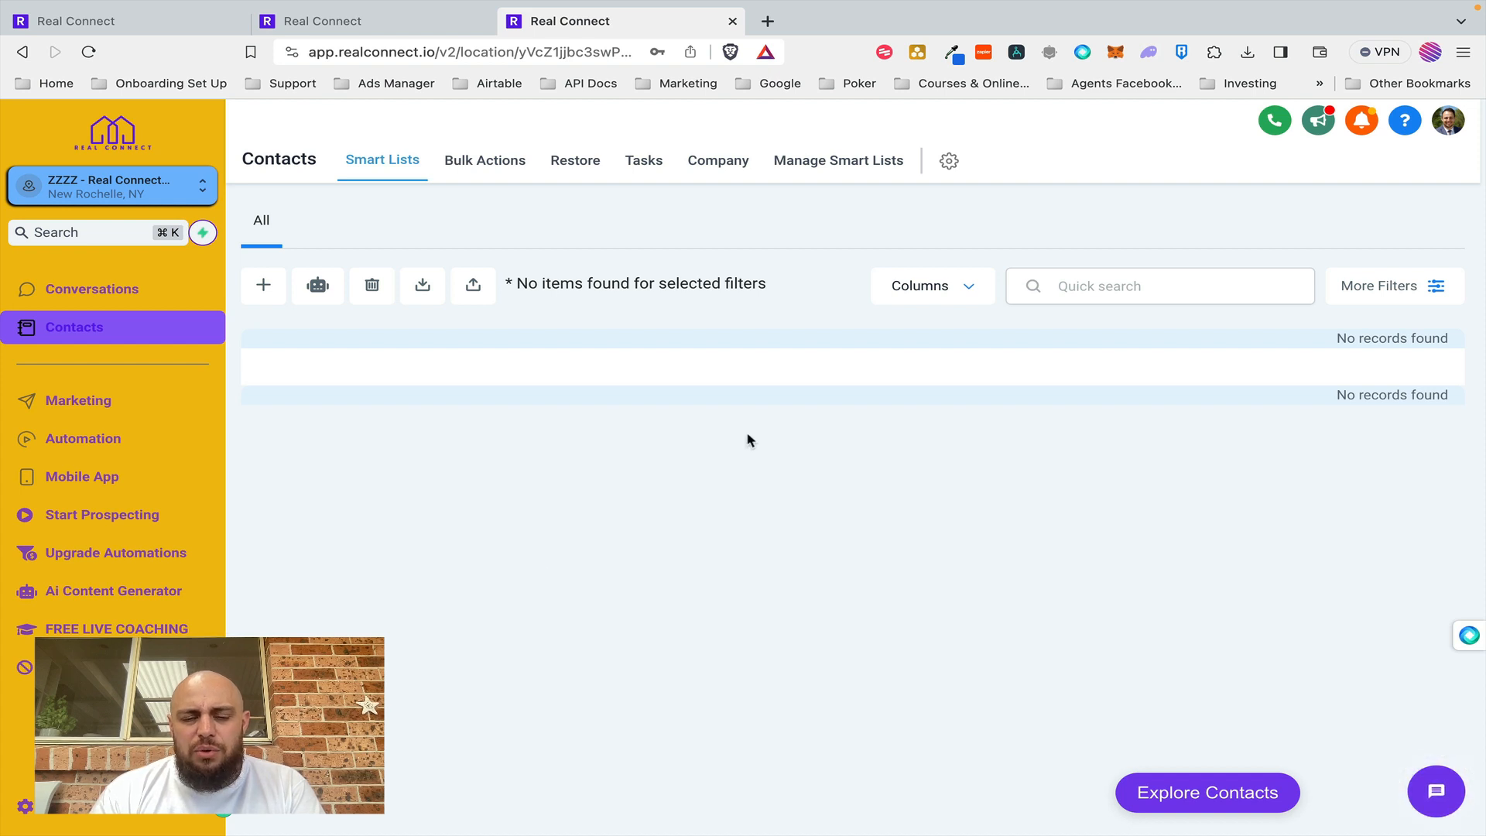
# Reopen the filesaver-All_Dec 13 23 12_50 pm spreadsheet in Numbers and look over its column headers.
pyautogui.moveTo(998, 833)
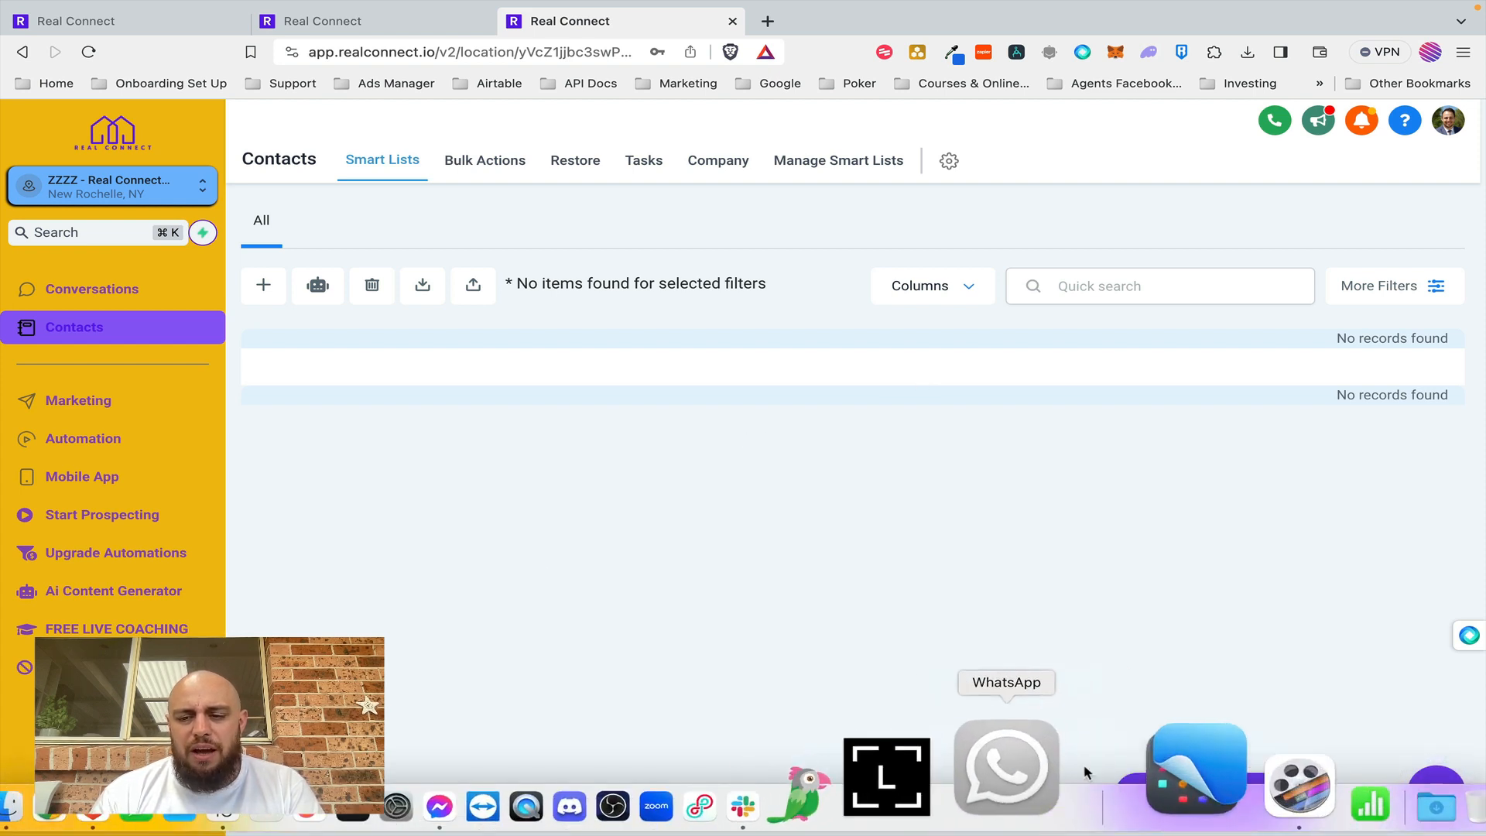
pyautogui.rightClick(1190, 773)
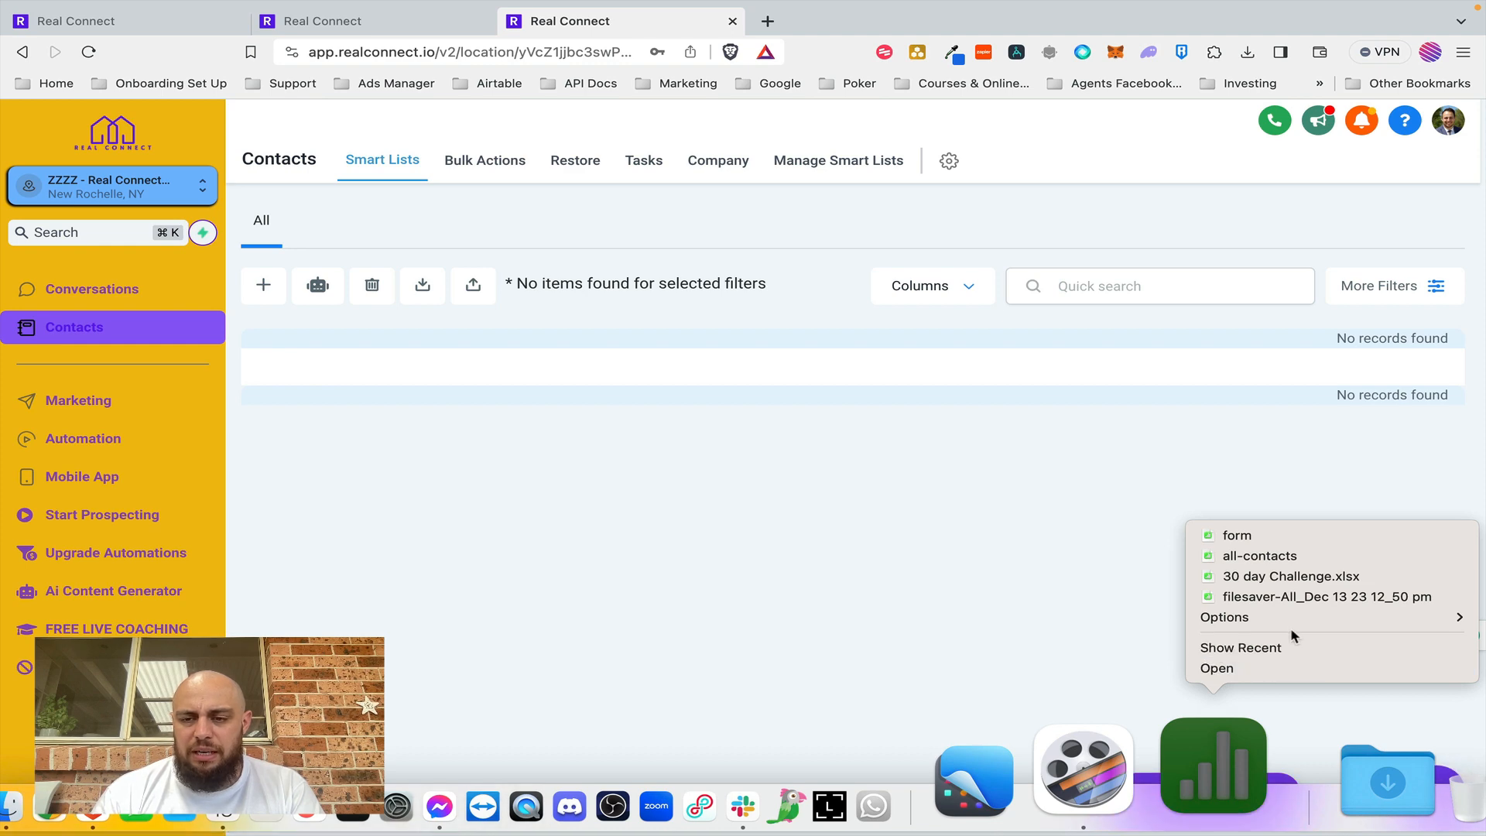
pyautogui.click(1292, 596)
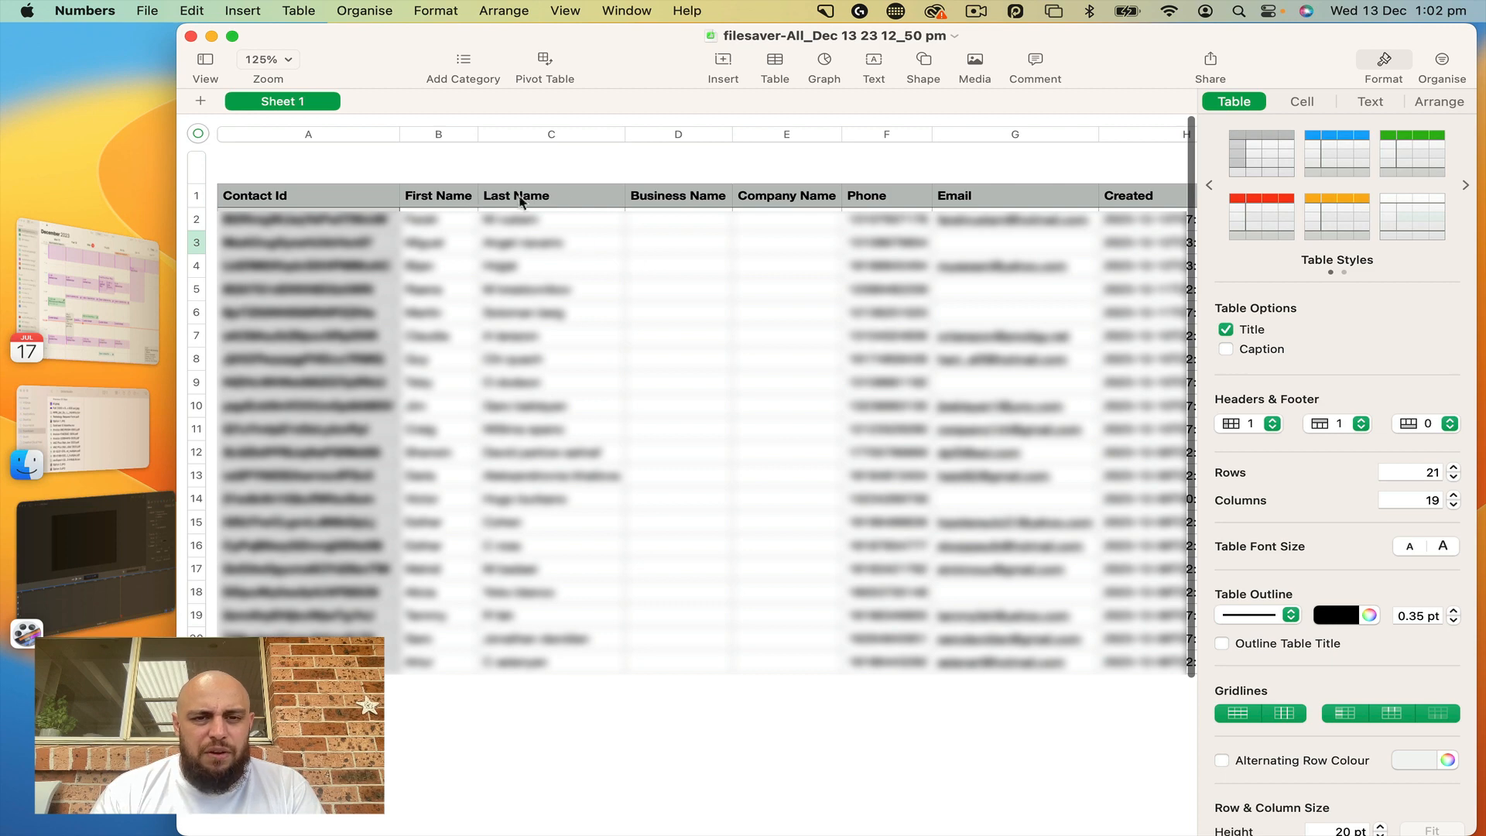
pyautogui.hscroll(10, 520, 202)
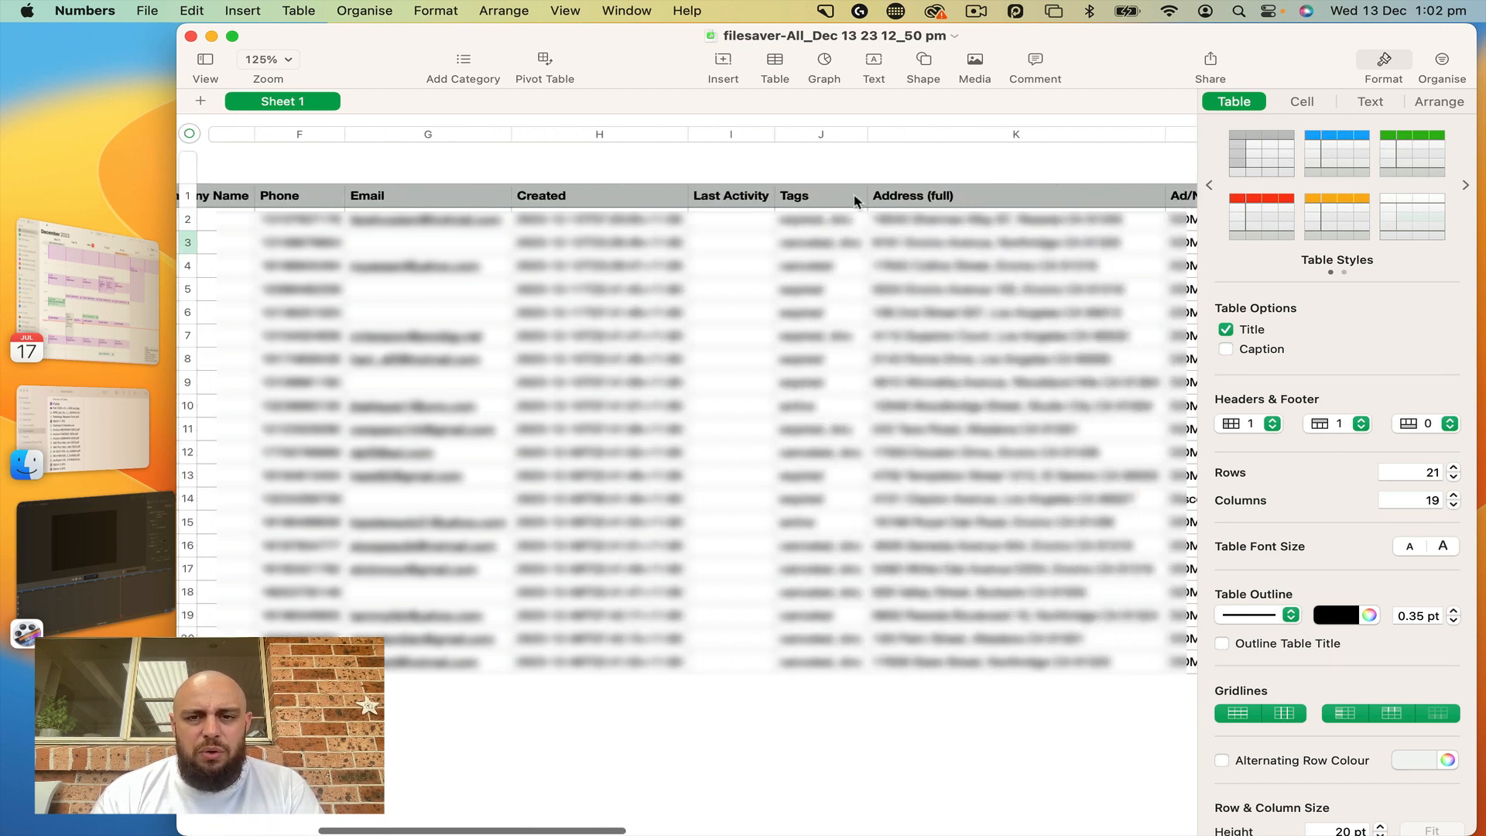
# Switch back to Real Connect in the browser and open the Custom Fields settings to review the existing contact fields.
pyautogui.hotkey('ctrl', 'Right')
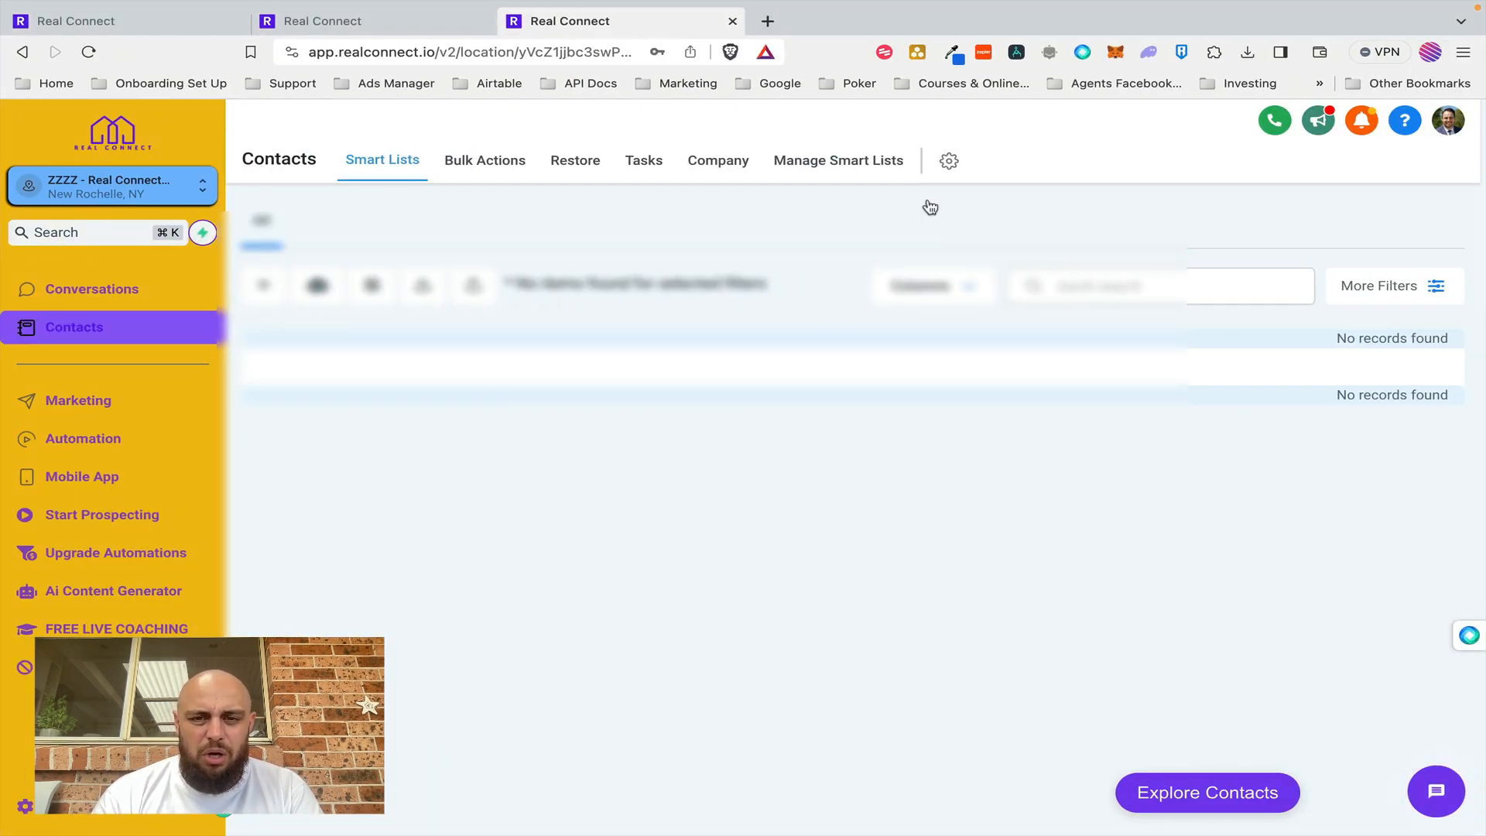
pyautogui.click(59, 821)
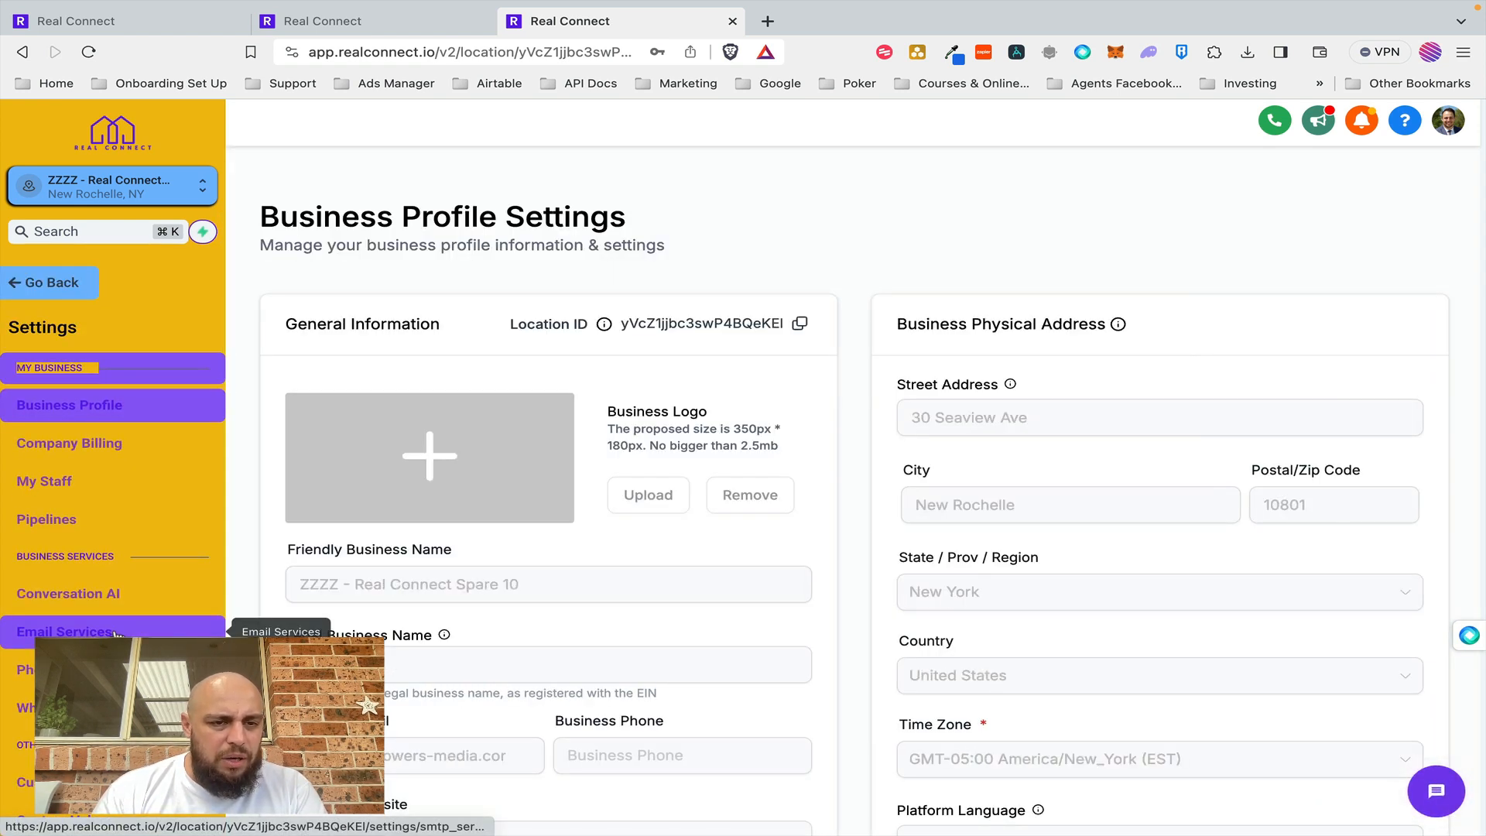
pyautogui.scroll(-1, 116, 632)
pyautogui.scroll(-4, 77, 650)
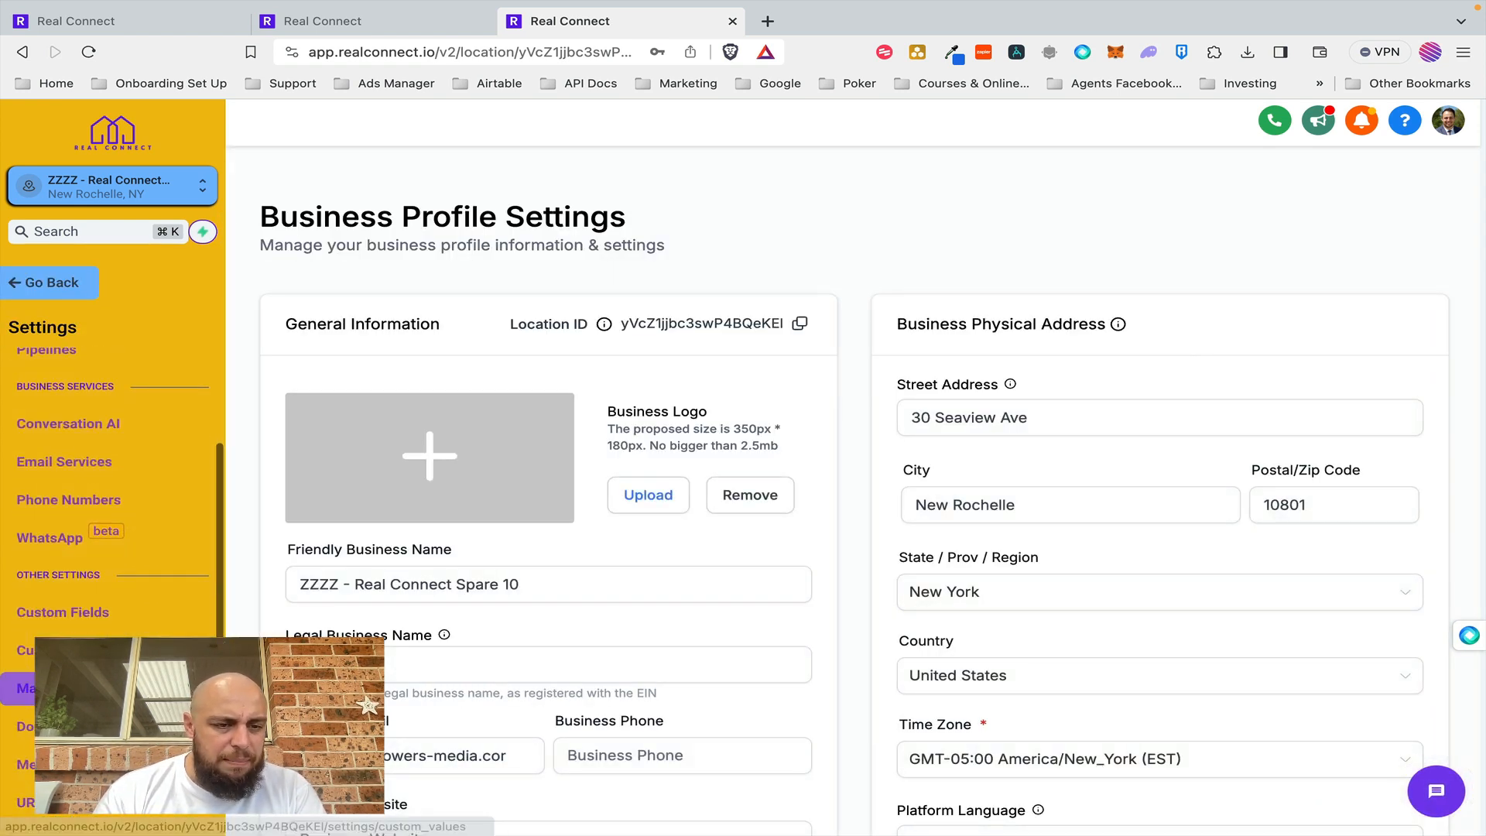
pyautogui.click(81, 615)
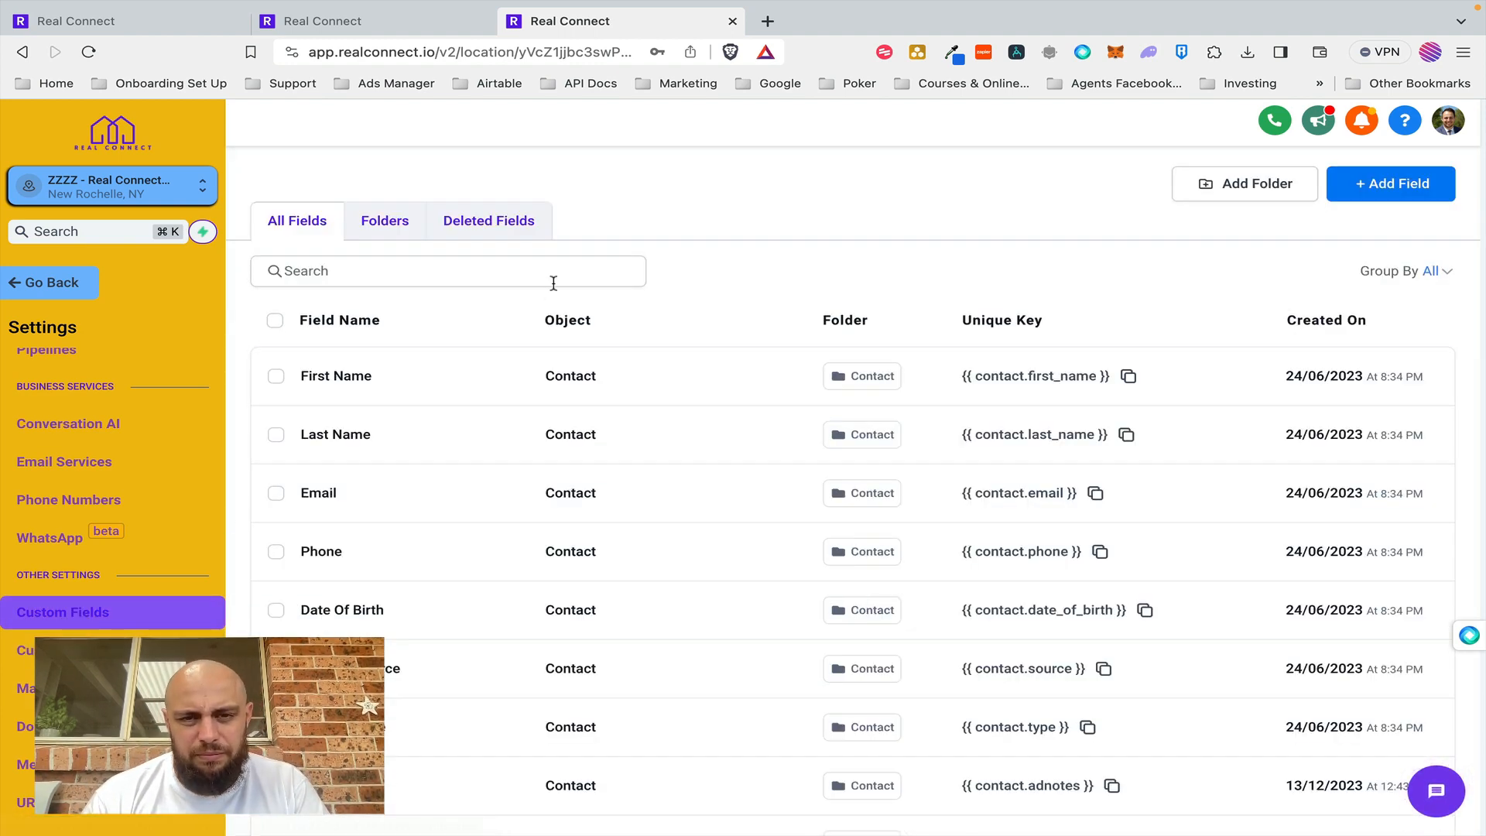
pyautogui.scroll(-3, 741, 273)
pyautogui.scroll(1, 736, 271)
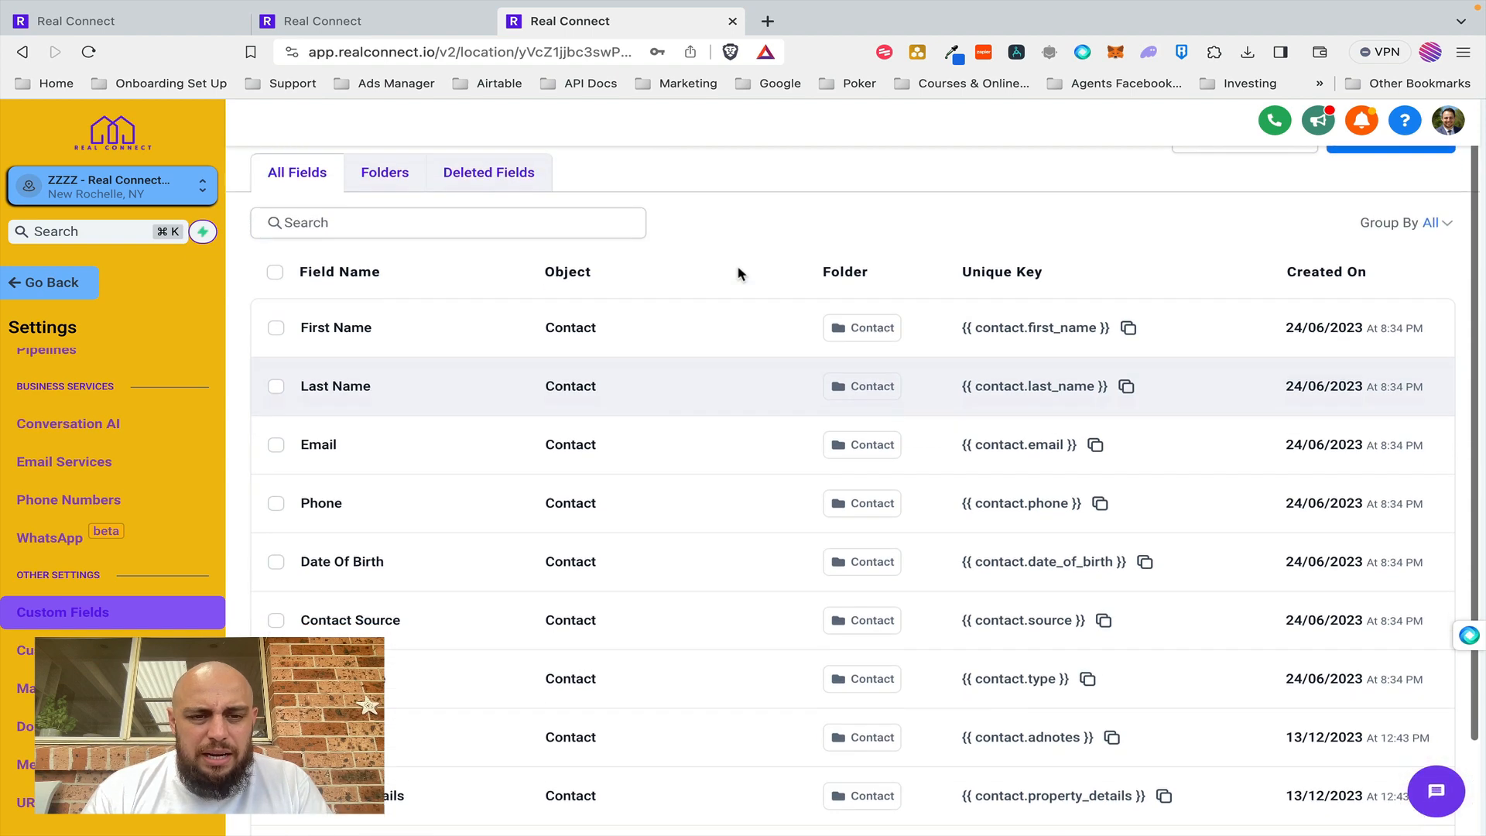
pyautogui.scroll(-2, 736, 272)
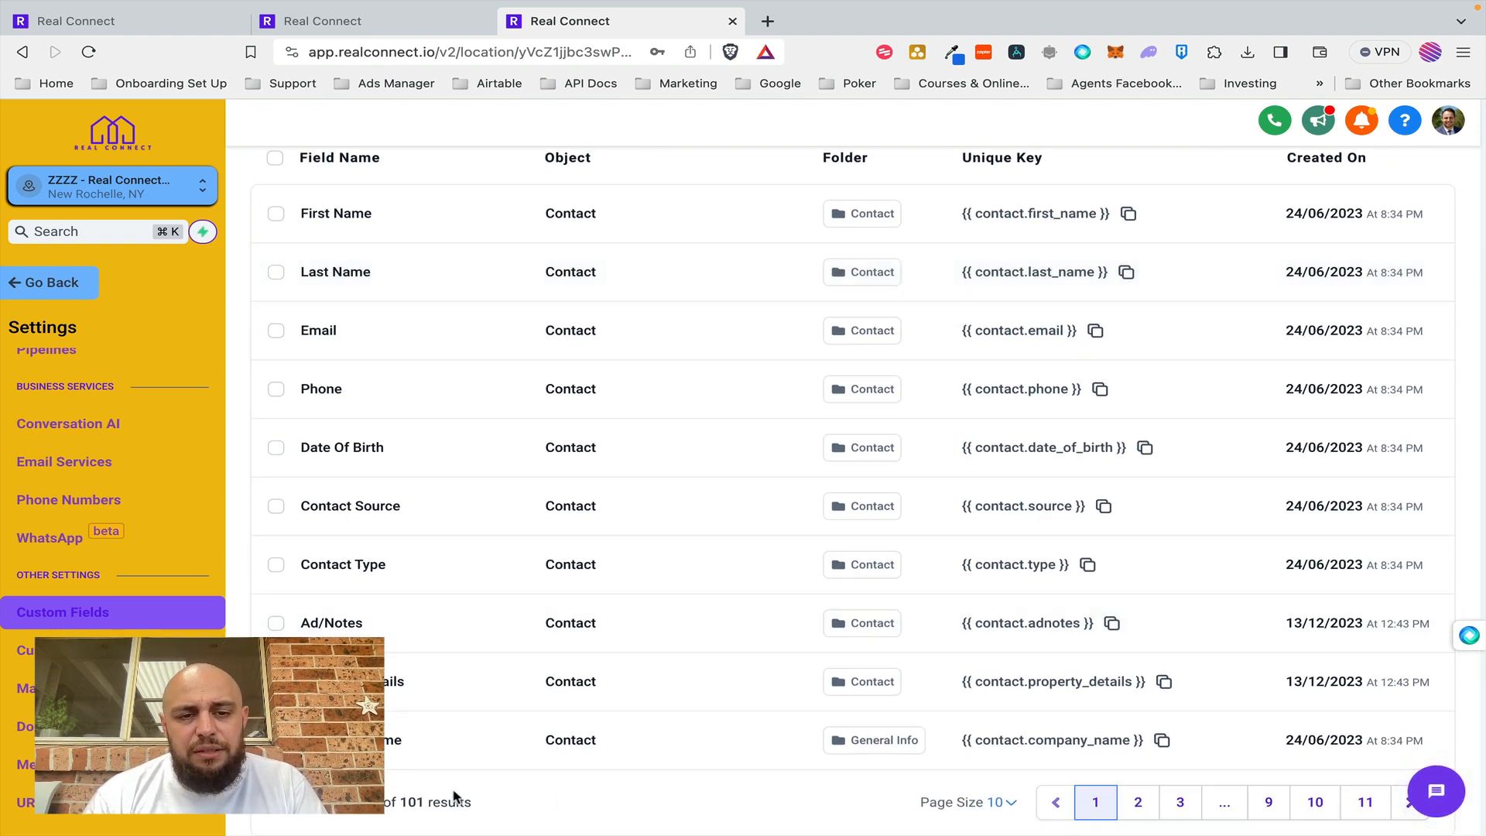
# Browse further pages of the custom fields list, including page 10, to review the existing contact and opportunity fields.
pyautogui.click(1174, 805)
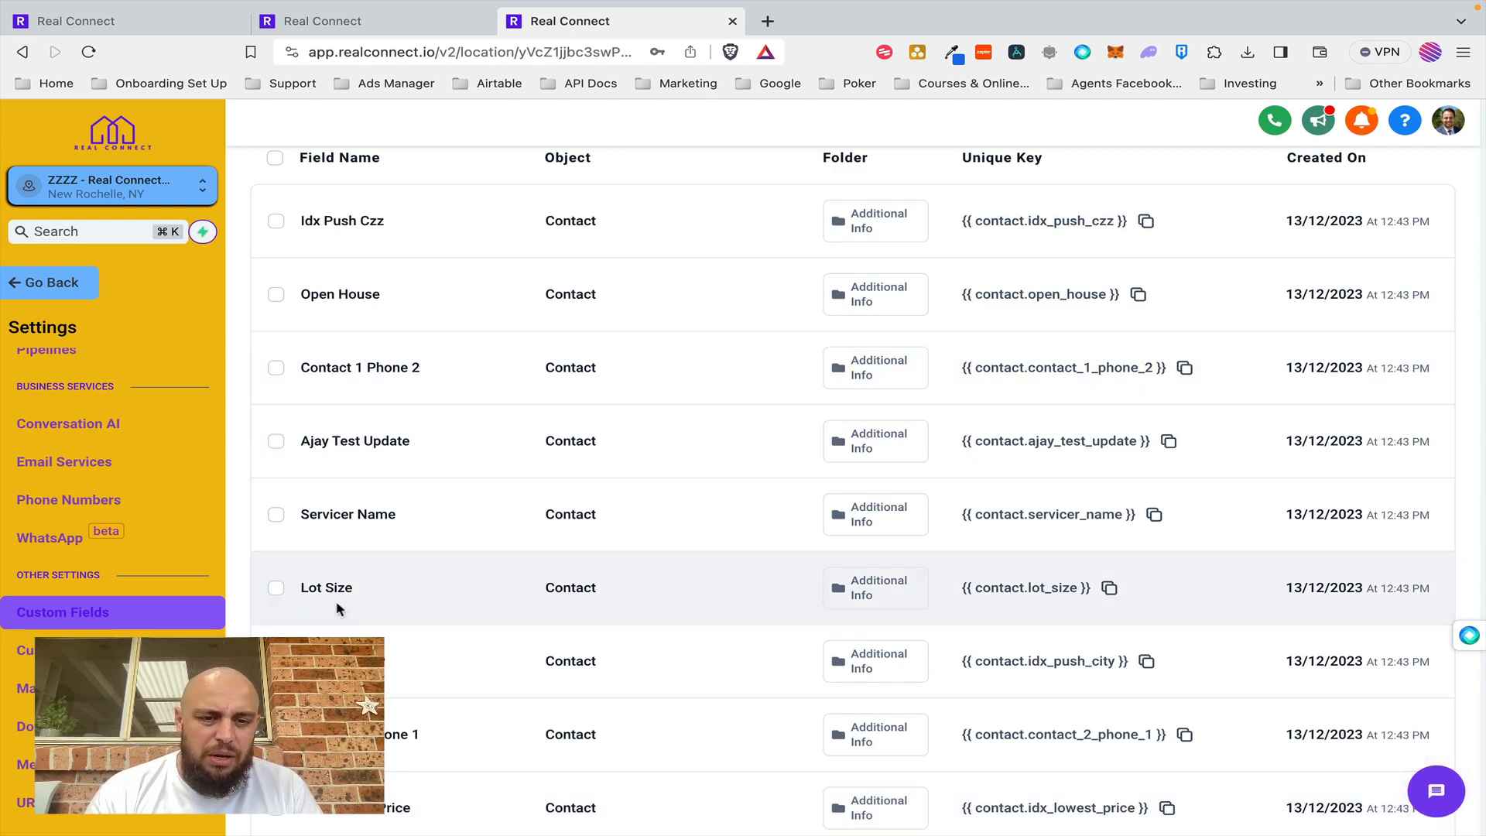
pyautogui.scroll(-2, 336, 607)
pyautogui.click(1300, 805)
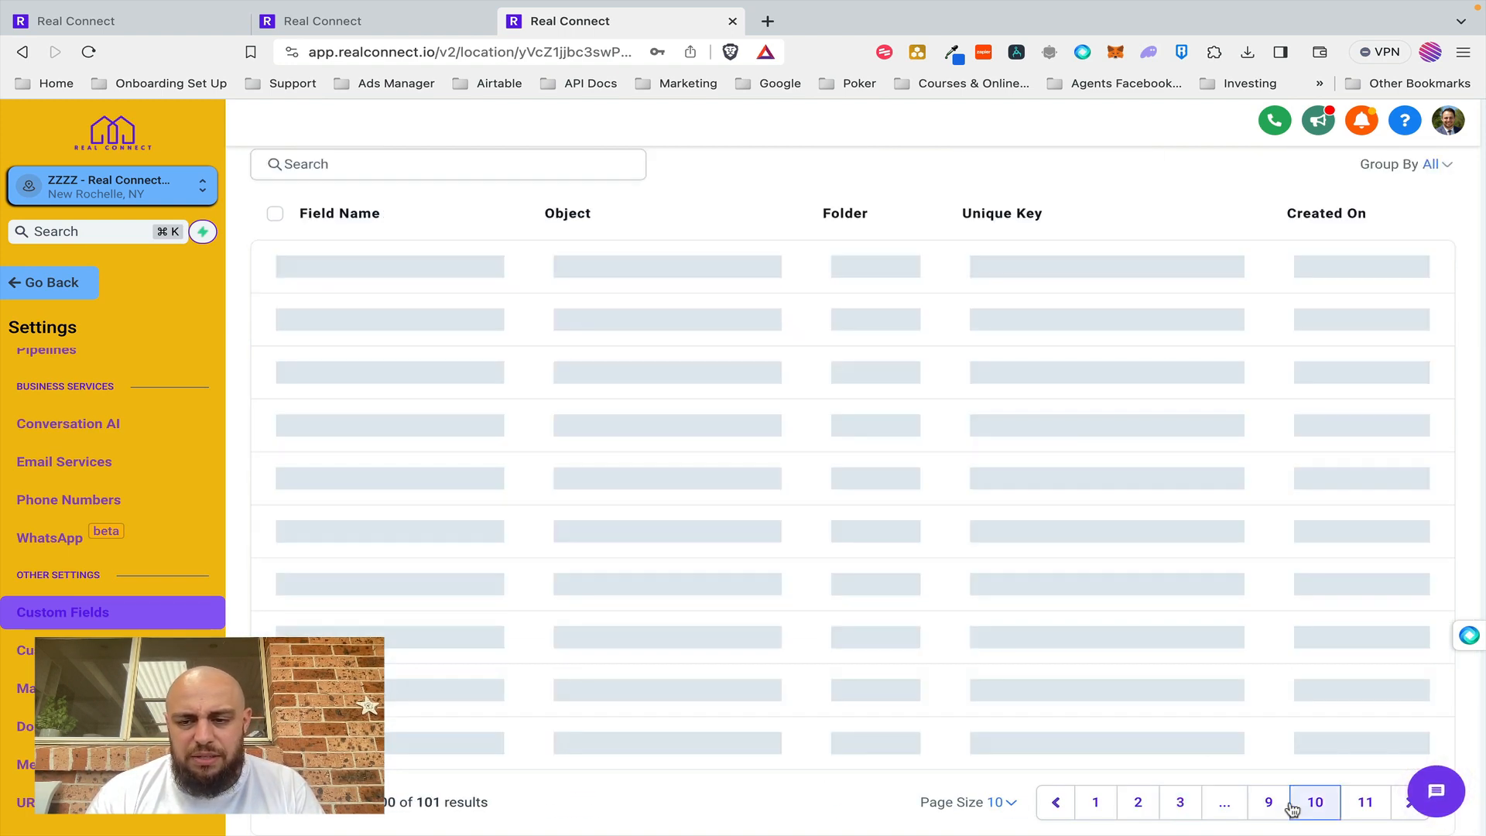
pyautogui.scroll(-1, 363, 421)
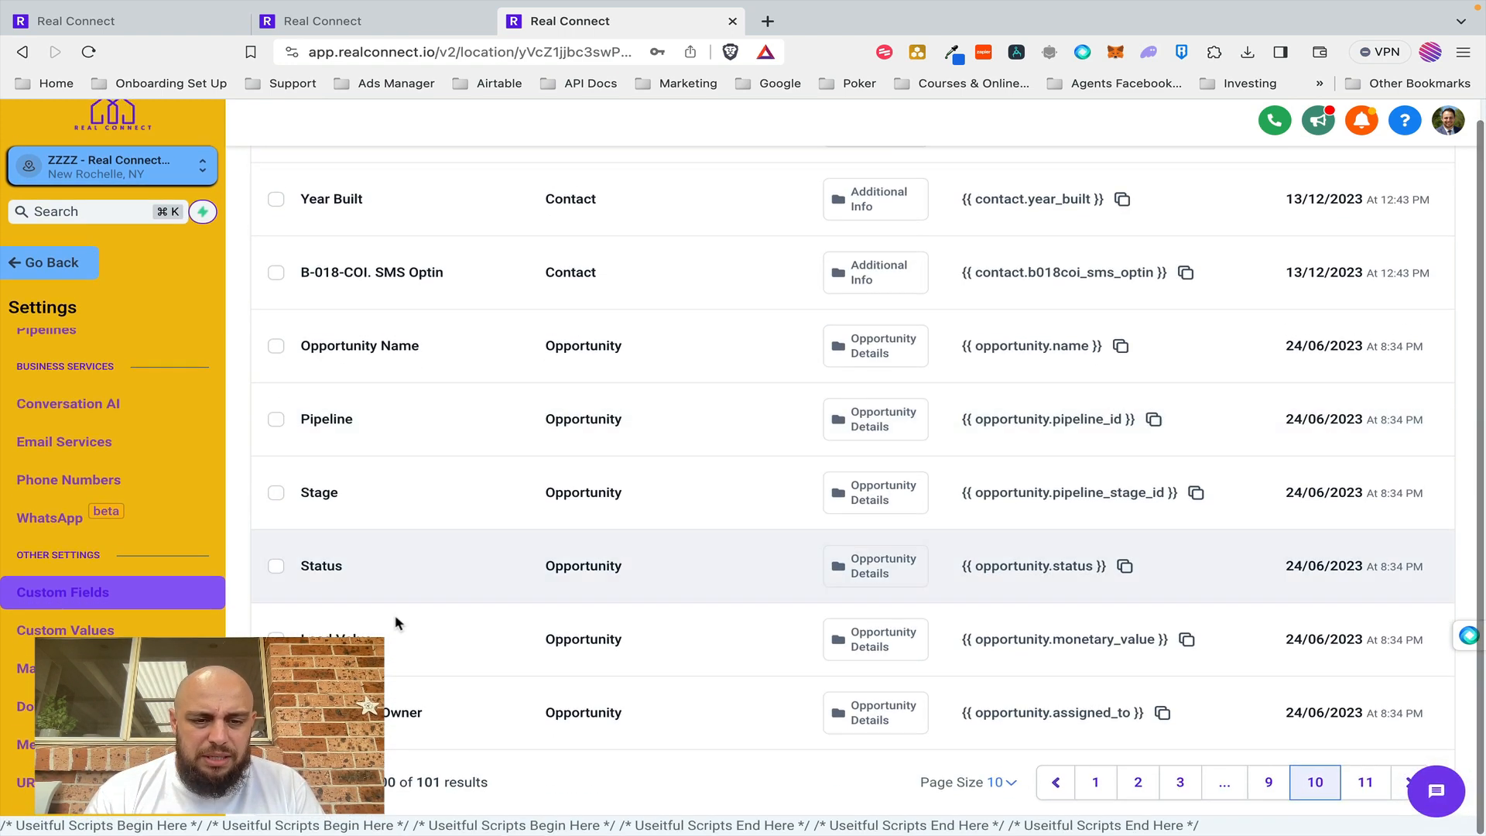
pyautogui.scroll(4, 395, 615)
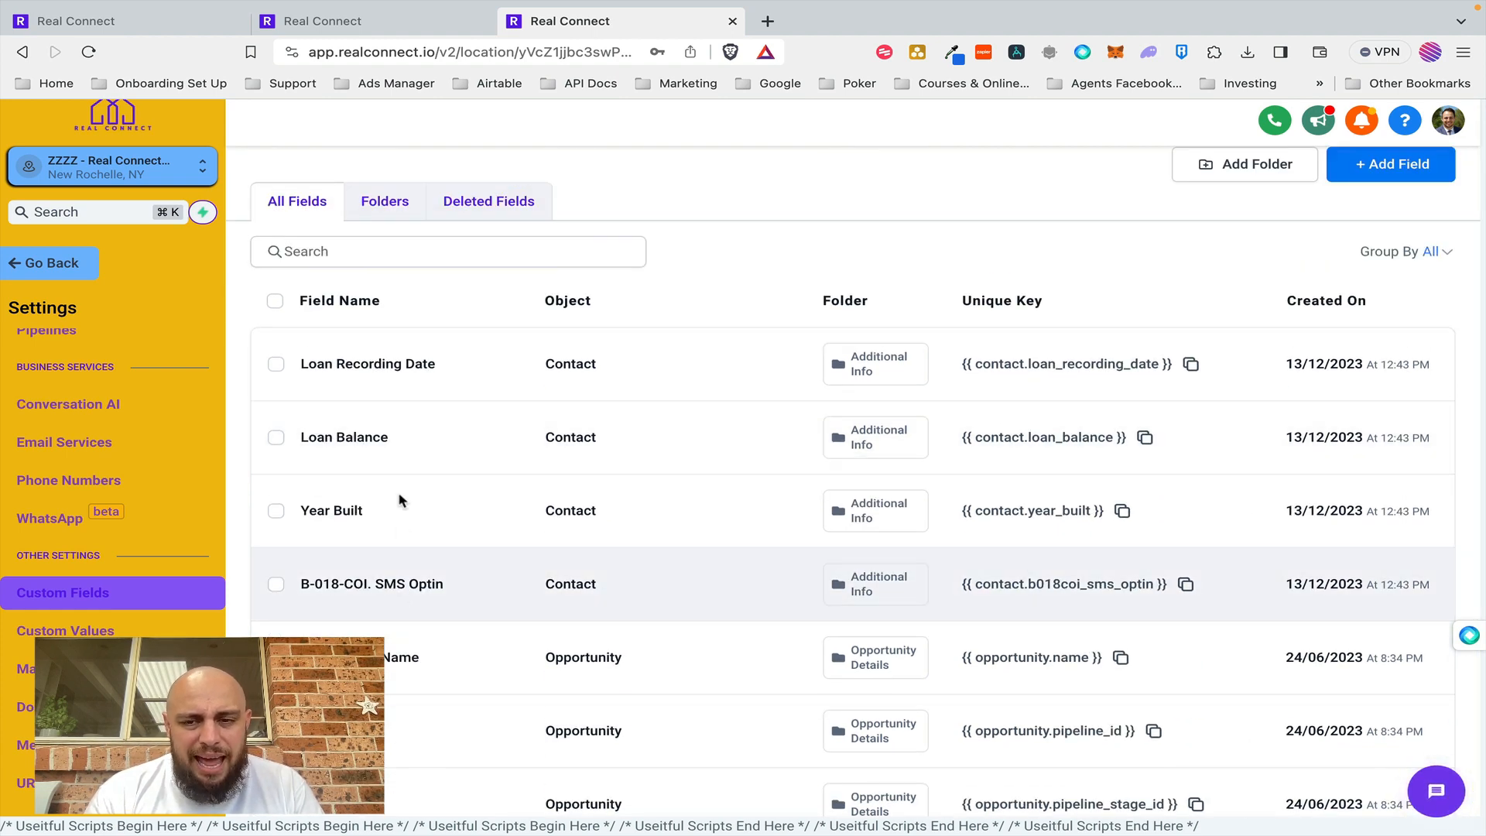
# Switch back to the Numbers spreadsheet and review its column headers from First Name through Address (full).
pyautogui.hotkey('ctrl', 'Left')
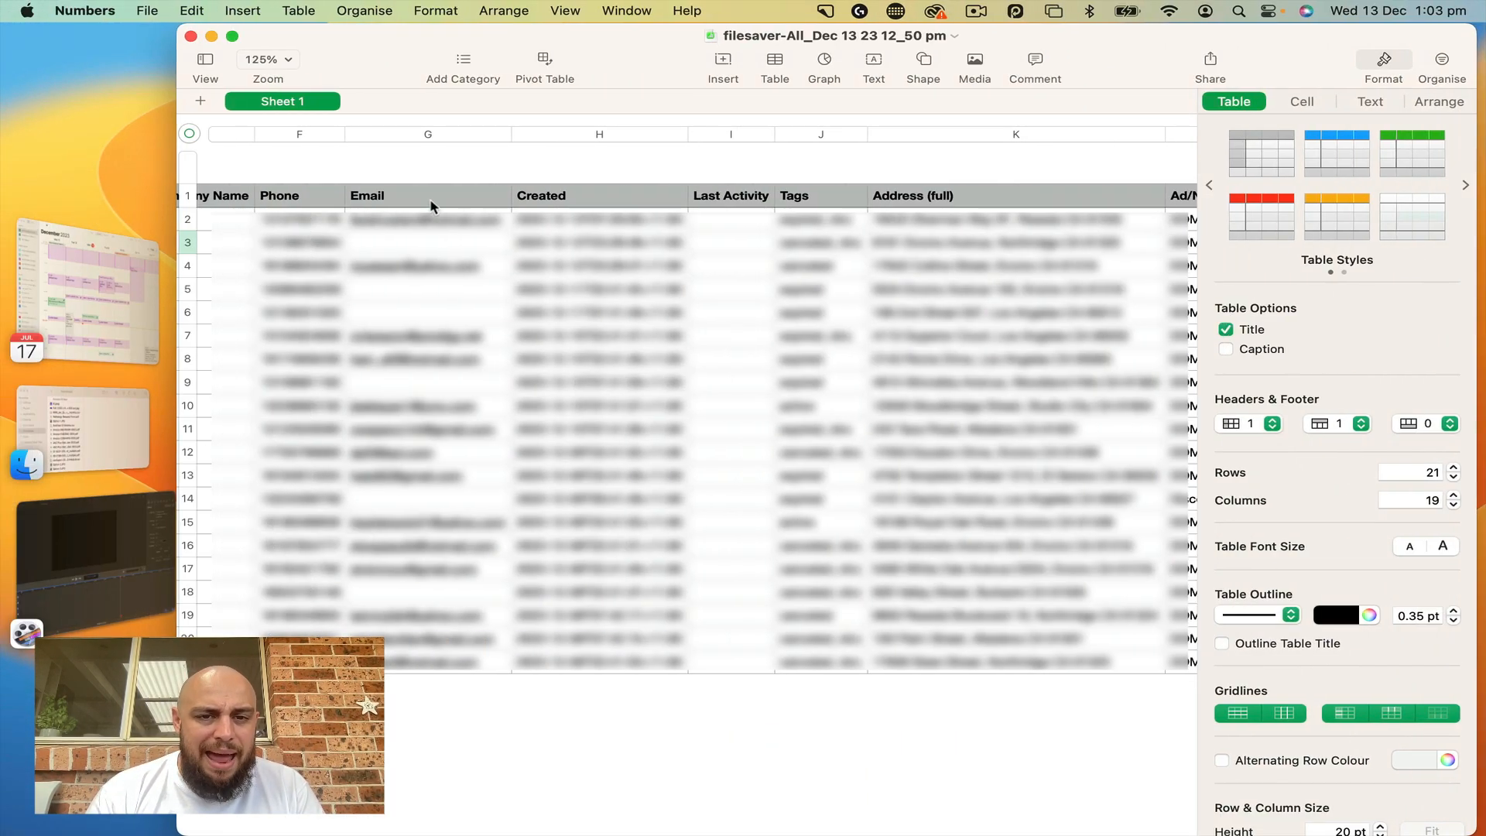
pyautogui.click(431, 205)
pyautogui.click(523, 202)
pyautogui.click(719, 207)
pyautogui.click(818, 206)
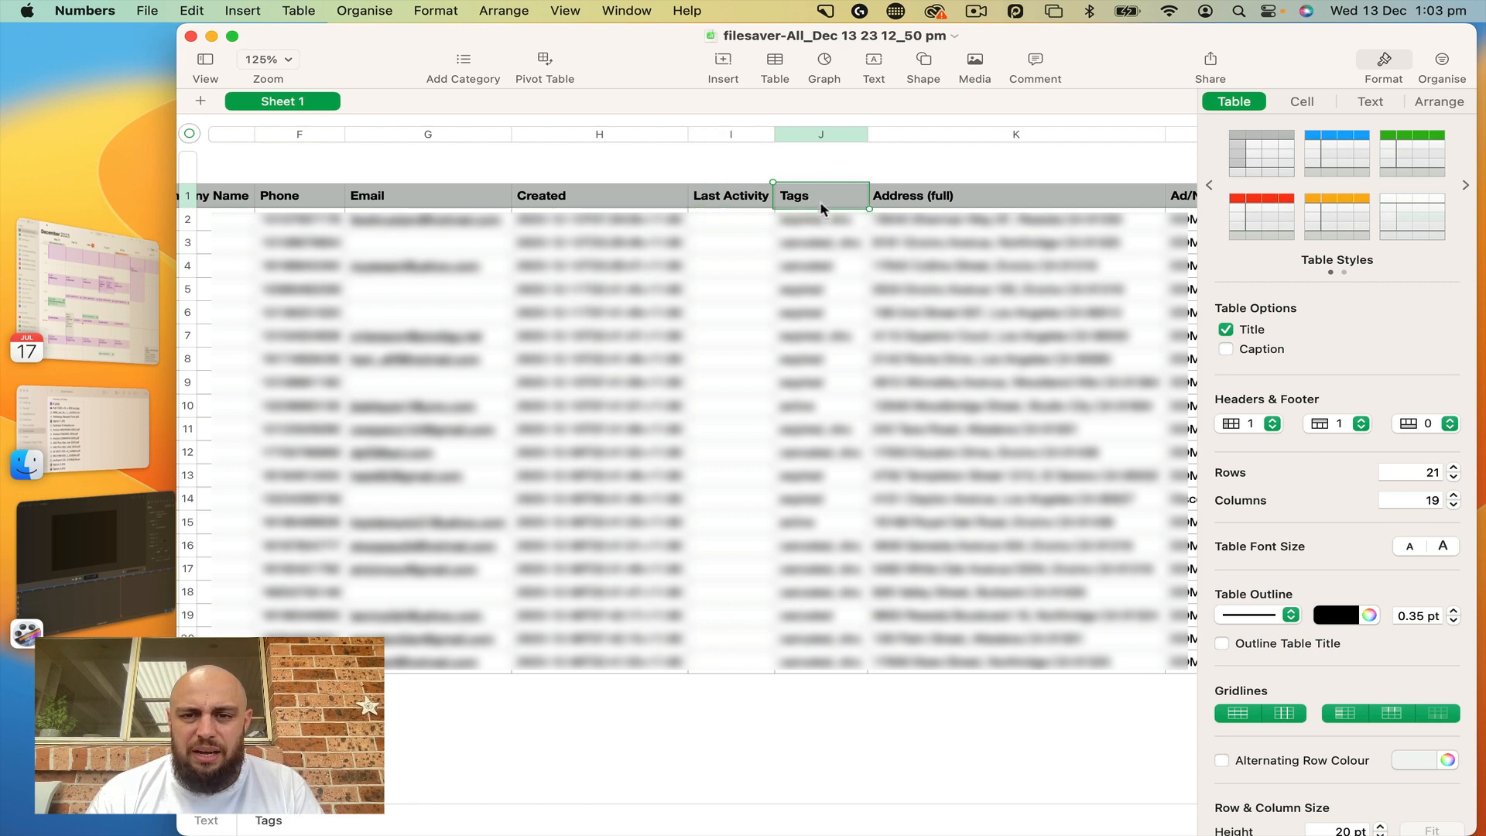
pyautogui.hscroll(-6, 431, 212)
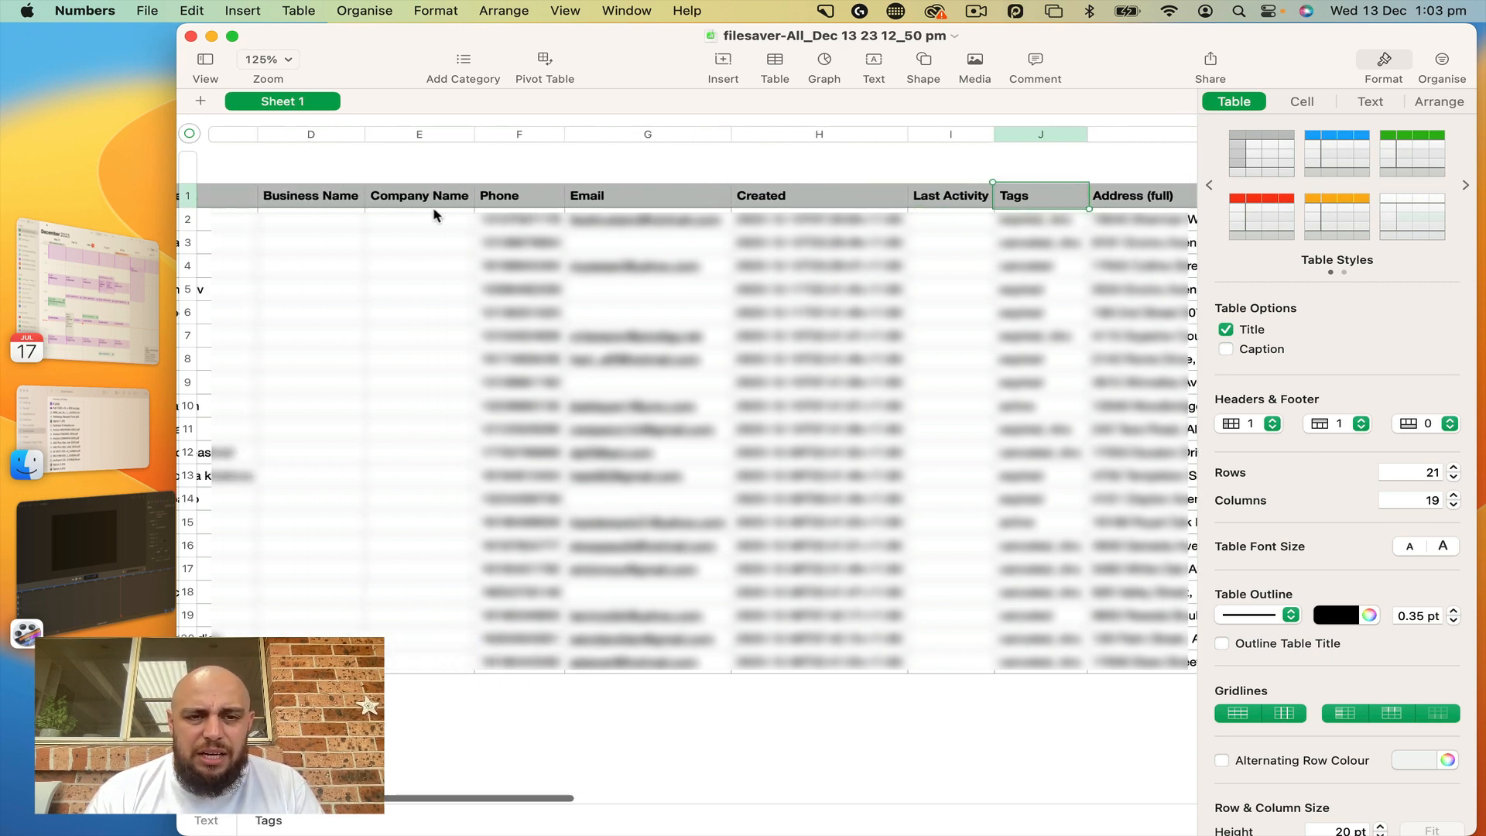
pyautogui.hscroll(-3, 433, 215)
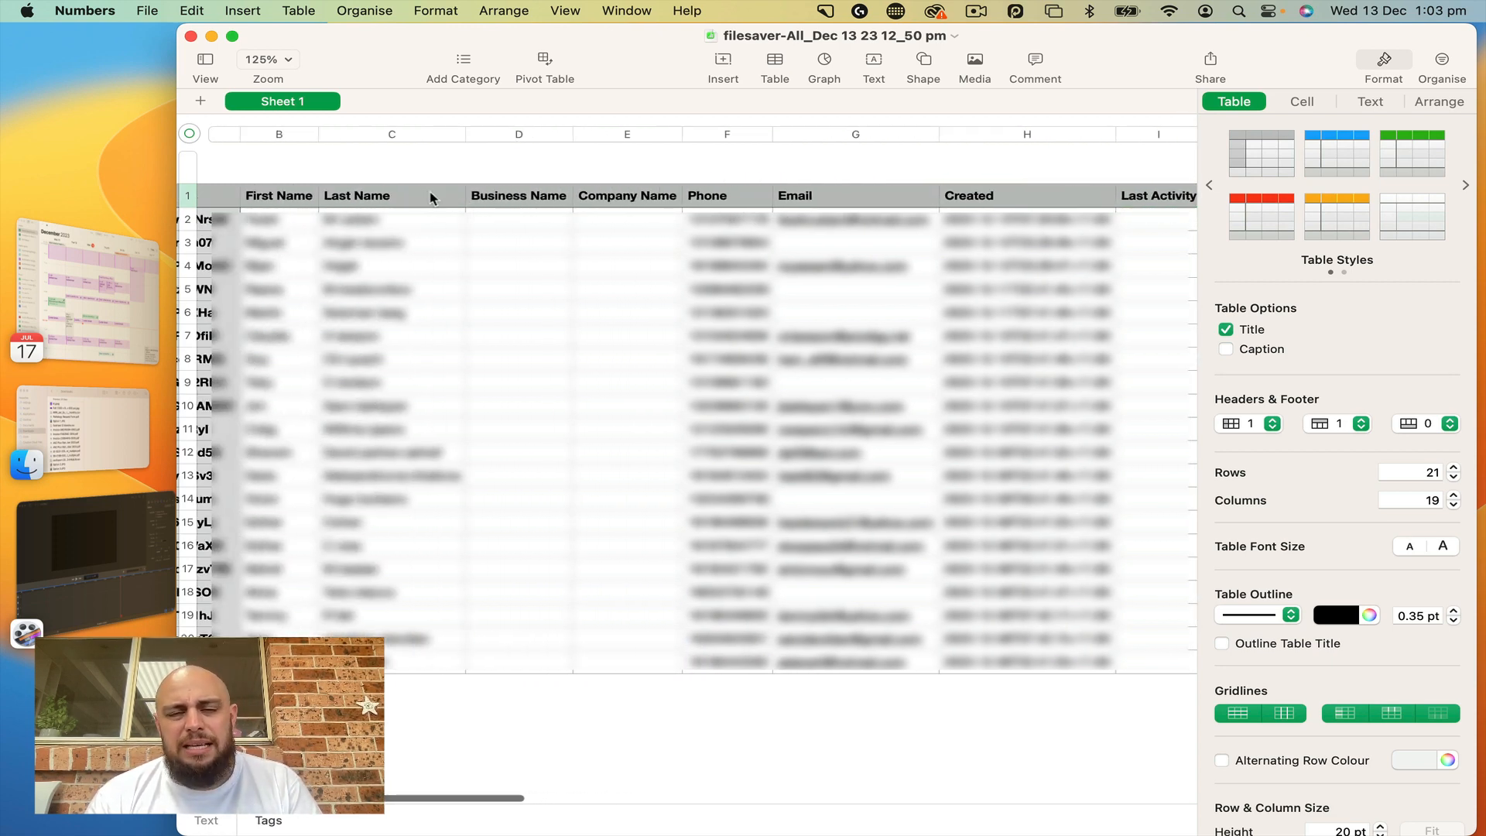
pyautogui.hscroll(8, 839, 207)
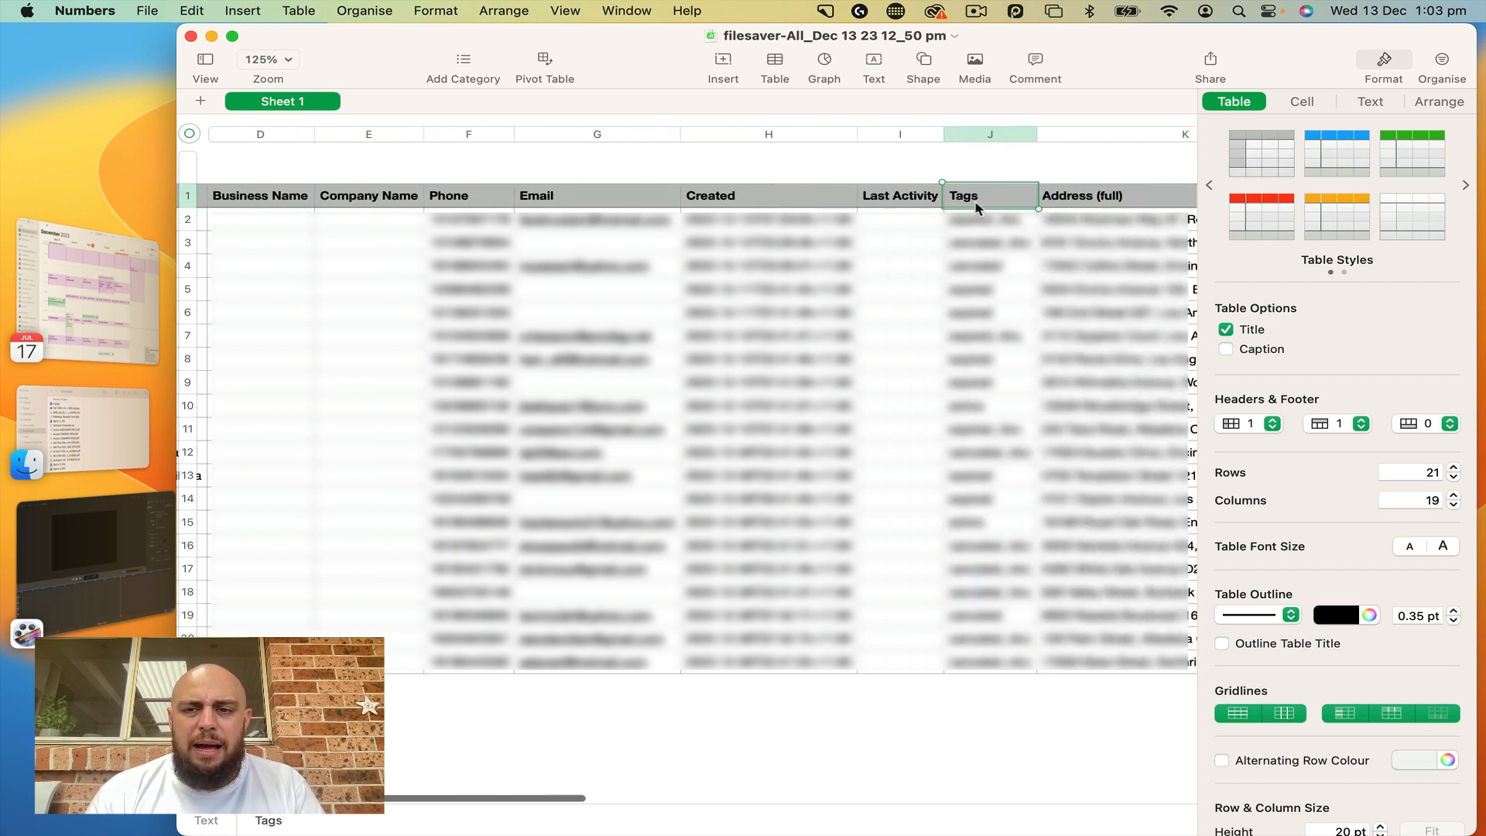
pyautogui.click(926, 197)
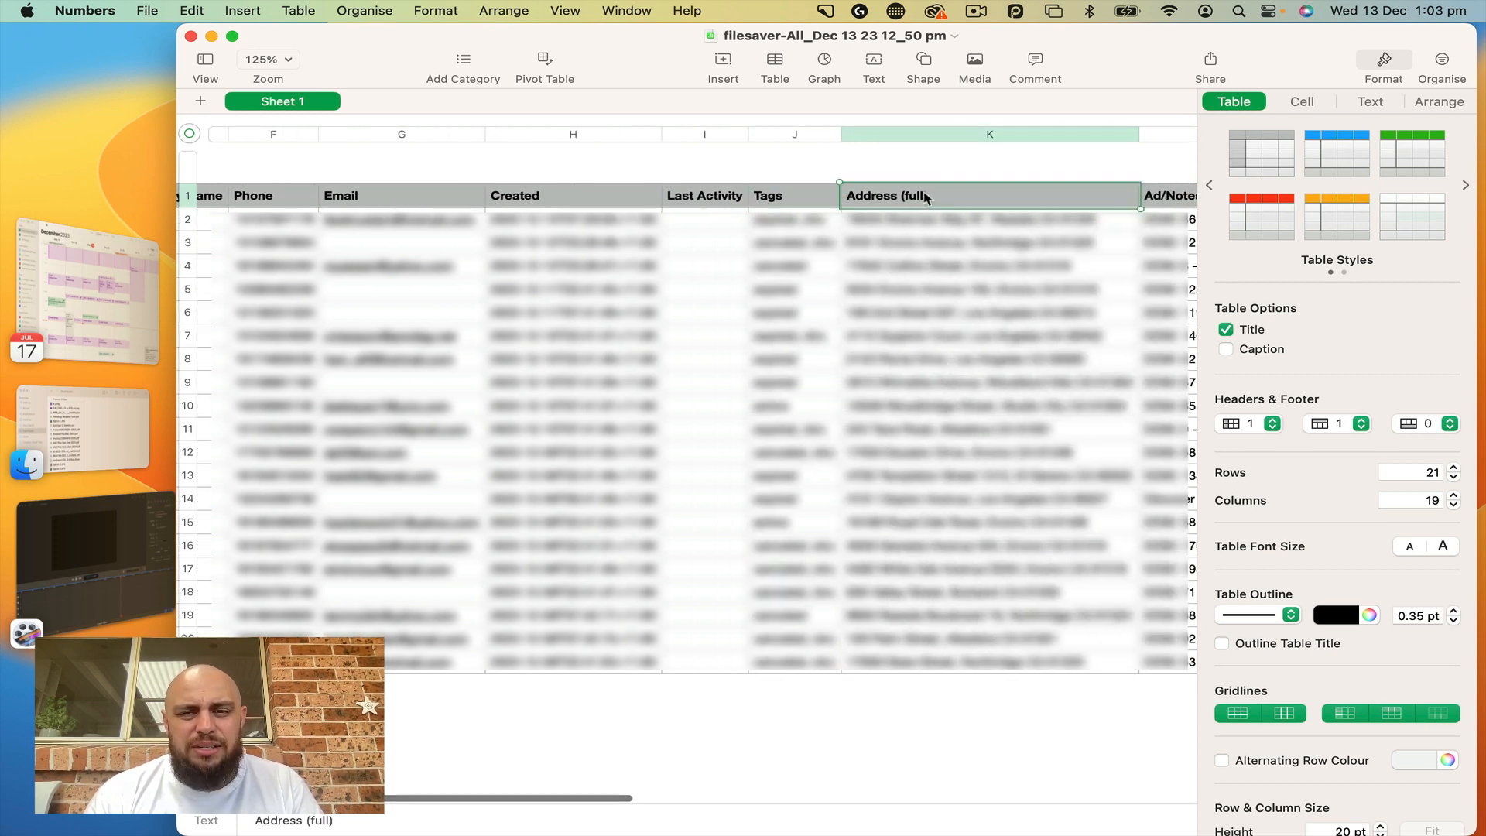
# Review the remaining spreadsheet headers, from Ad/Notes through Bathrooms, Bedrooms and the Additional Emails and Additional Phones columns.
pyautogui.hscroll(5, 921, 199)
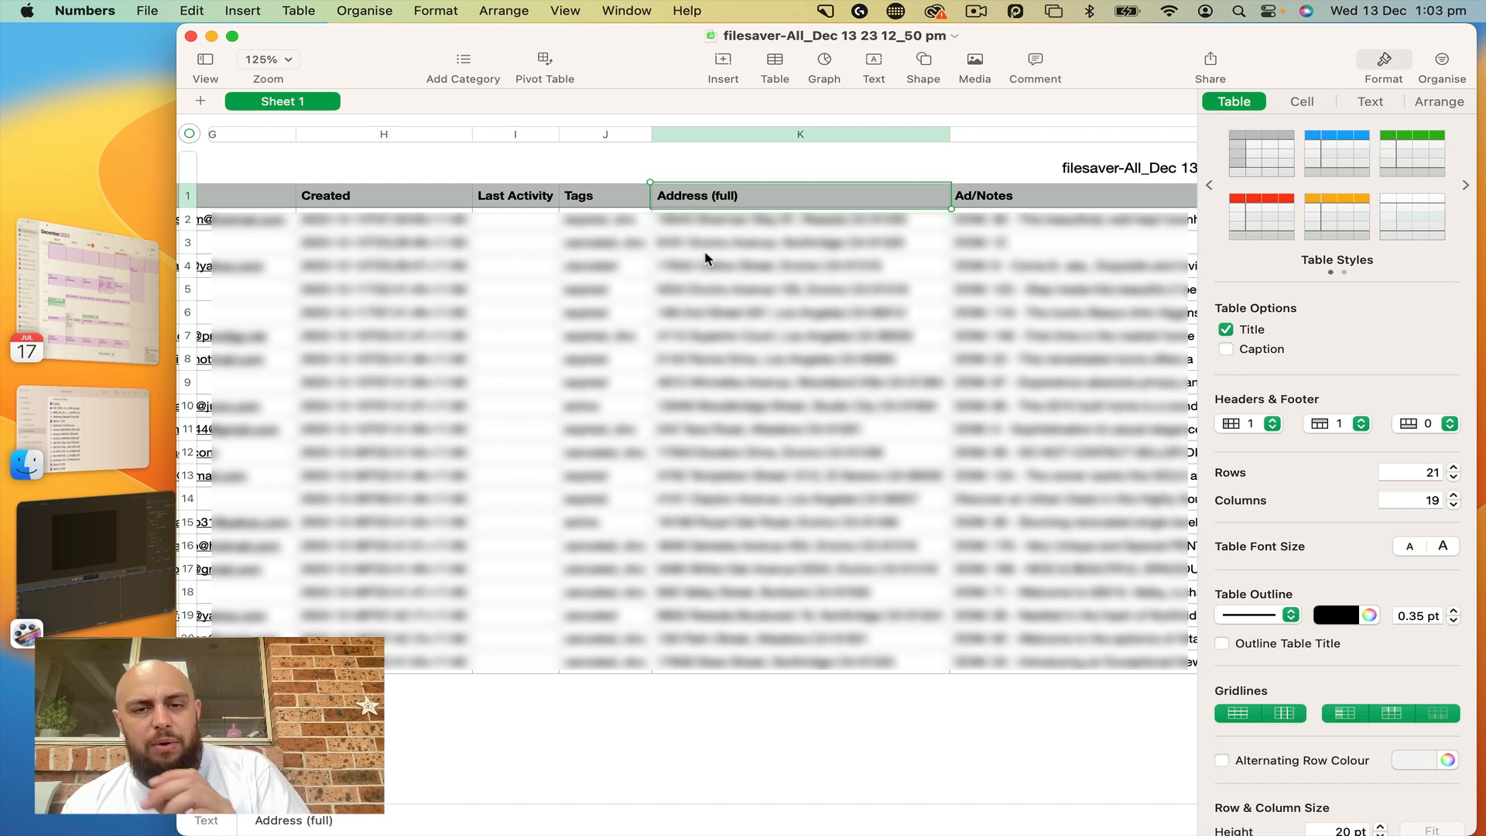
pyautogui.hscroll(10, 704, 257)
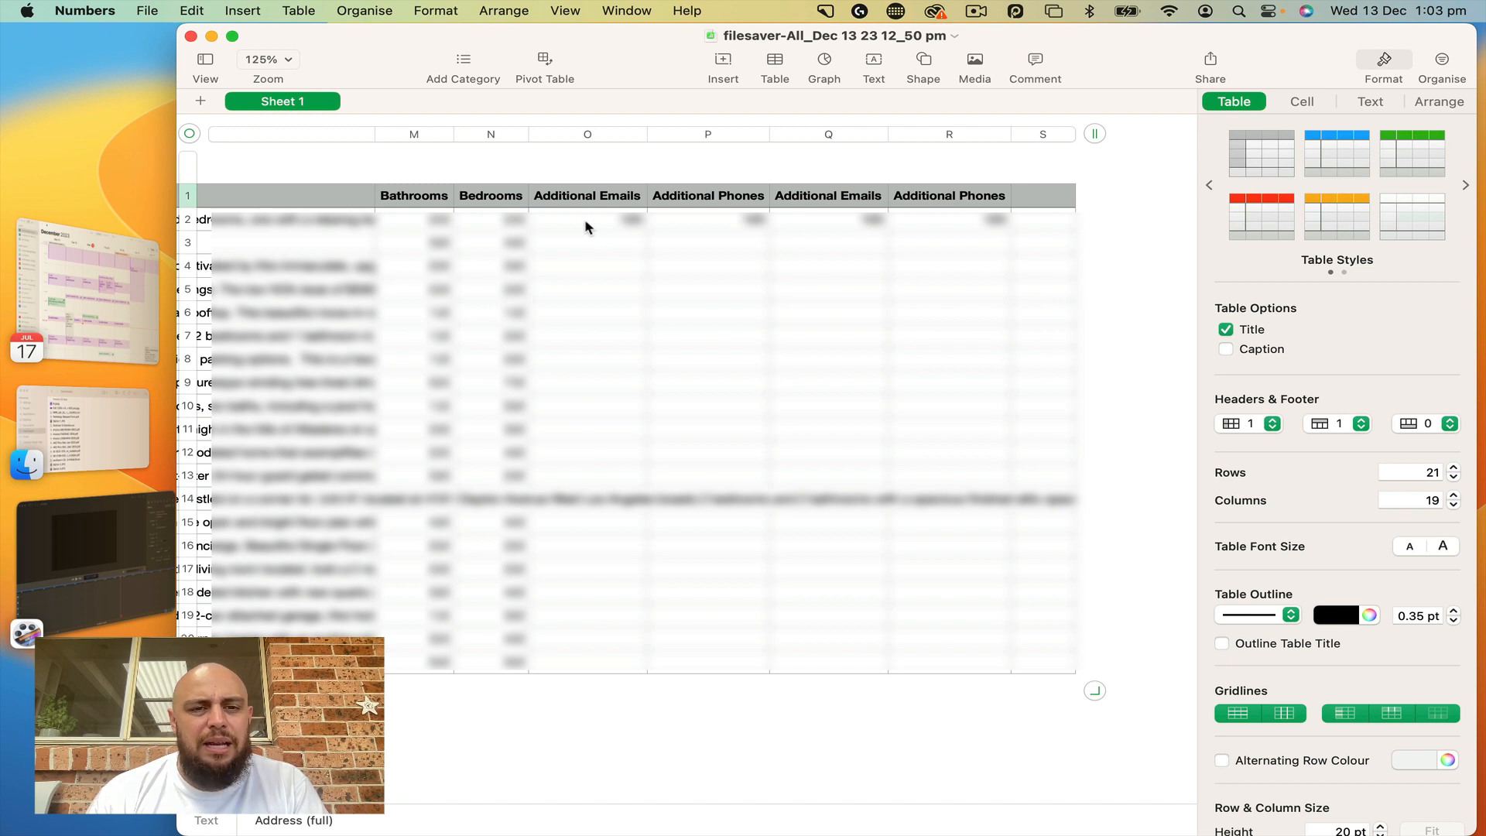
pyautogui.click(437, 192)
pyautogui.click(470, 198)
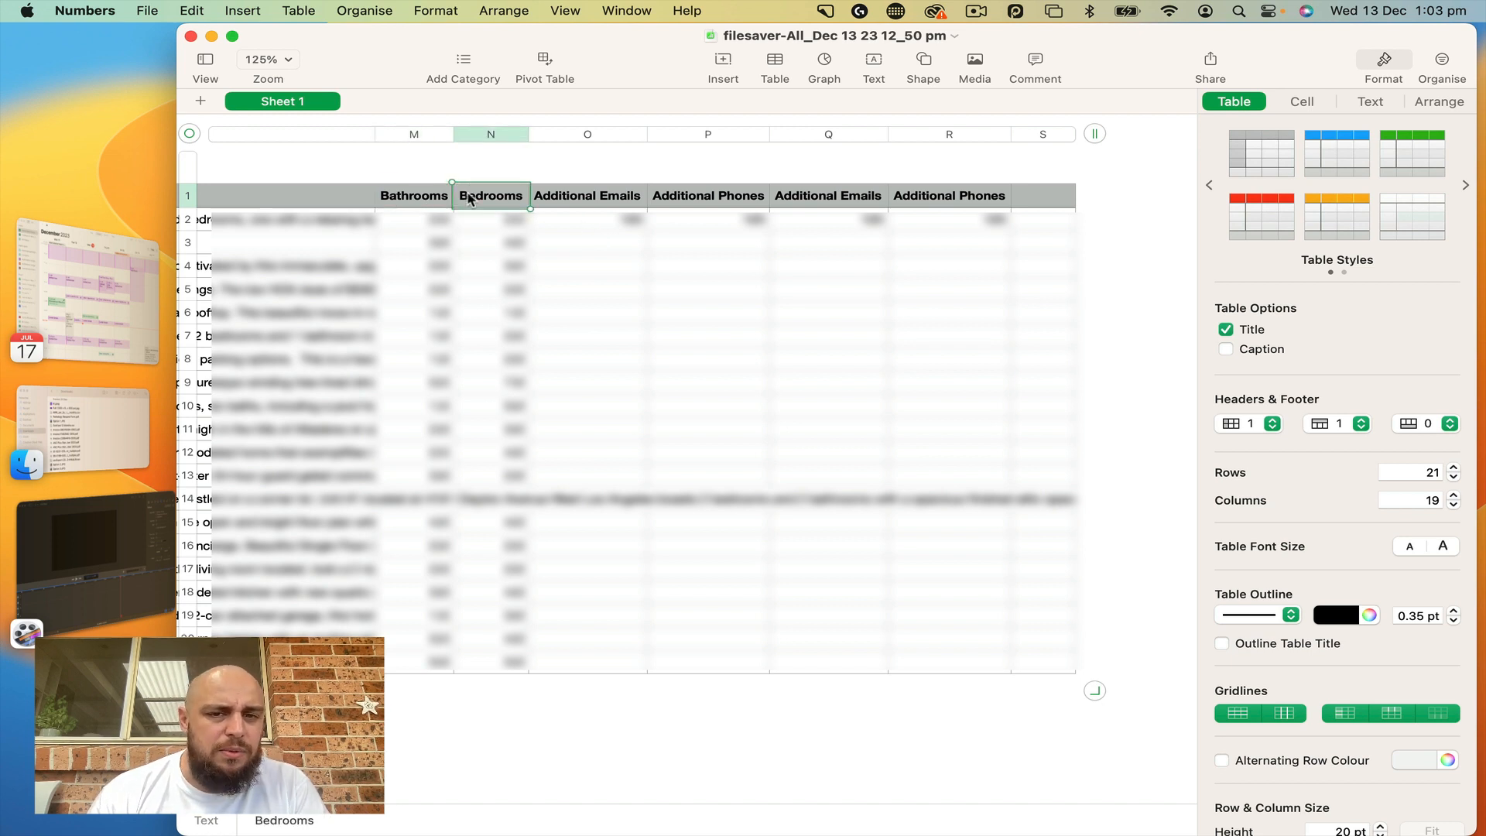
pyautogui.click(622, 203)
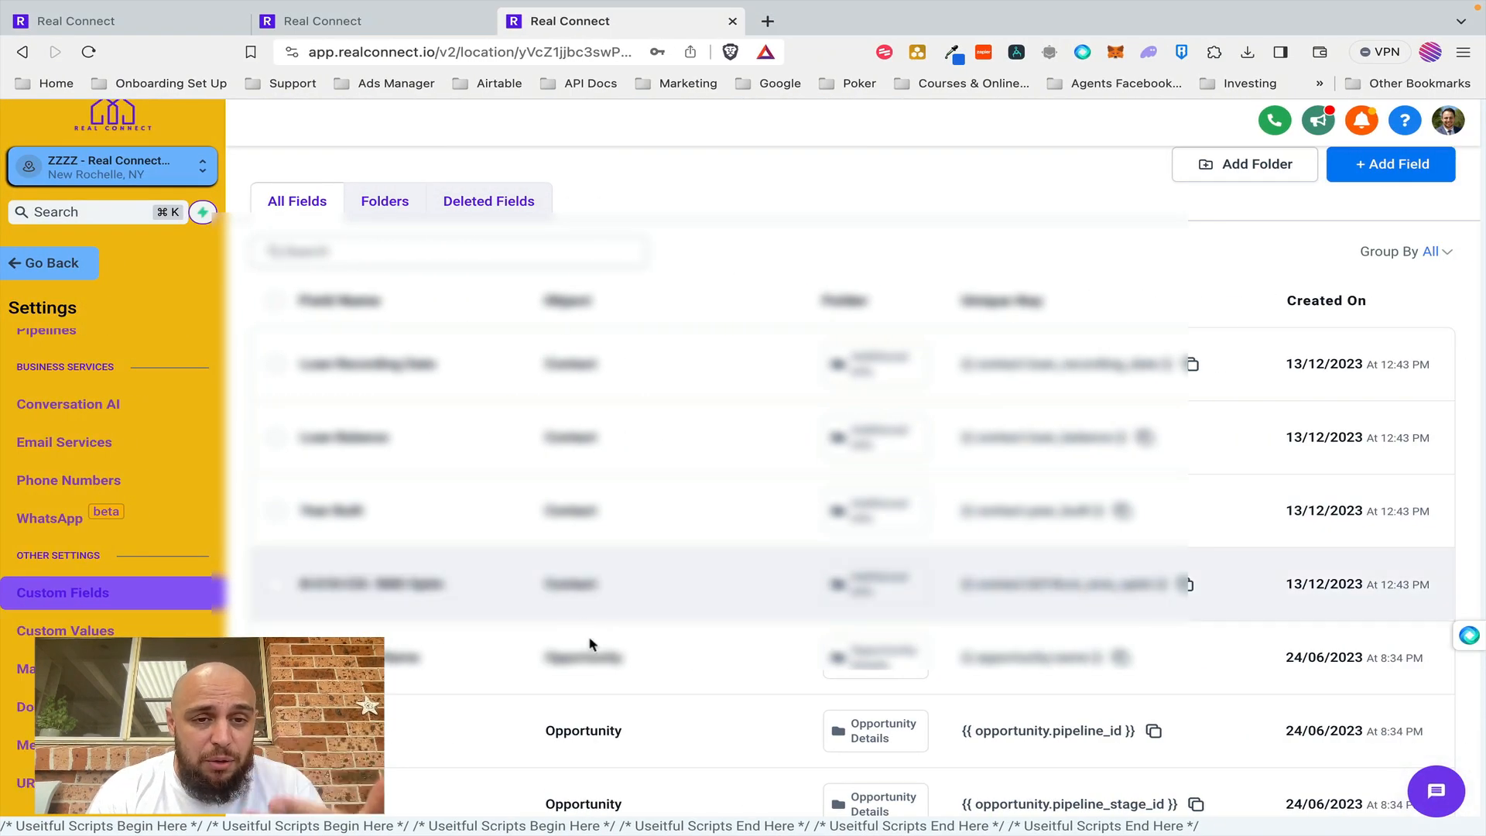
# Return to the Custom Fields settings in Real Connect and search the fields for "husbands".
pyautogui.scroll(-4, 574, 611)
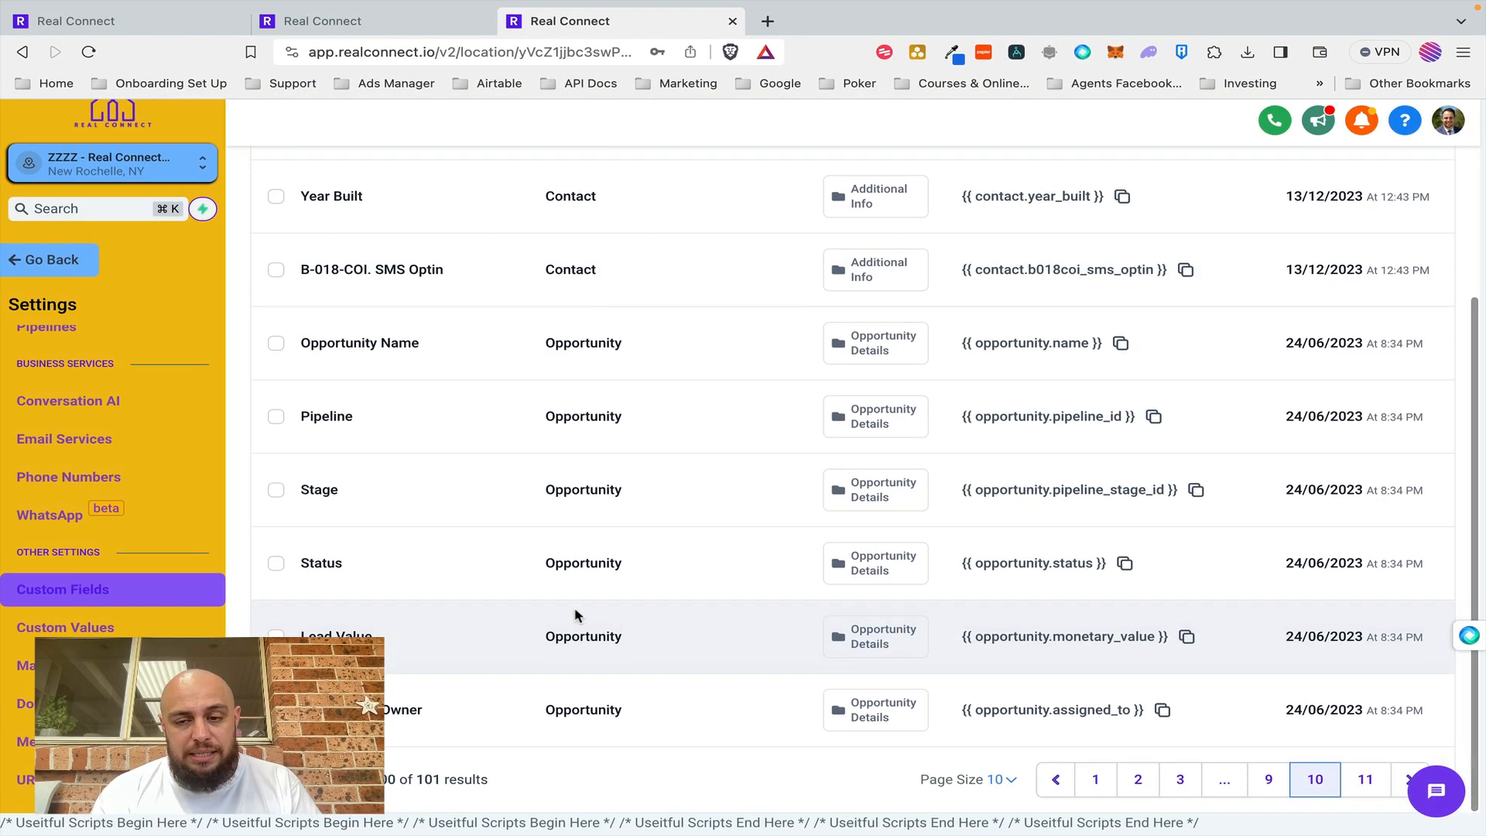
pyautogui.scroll(5, 574, 608)
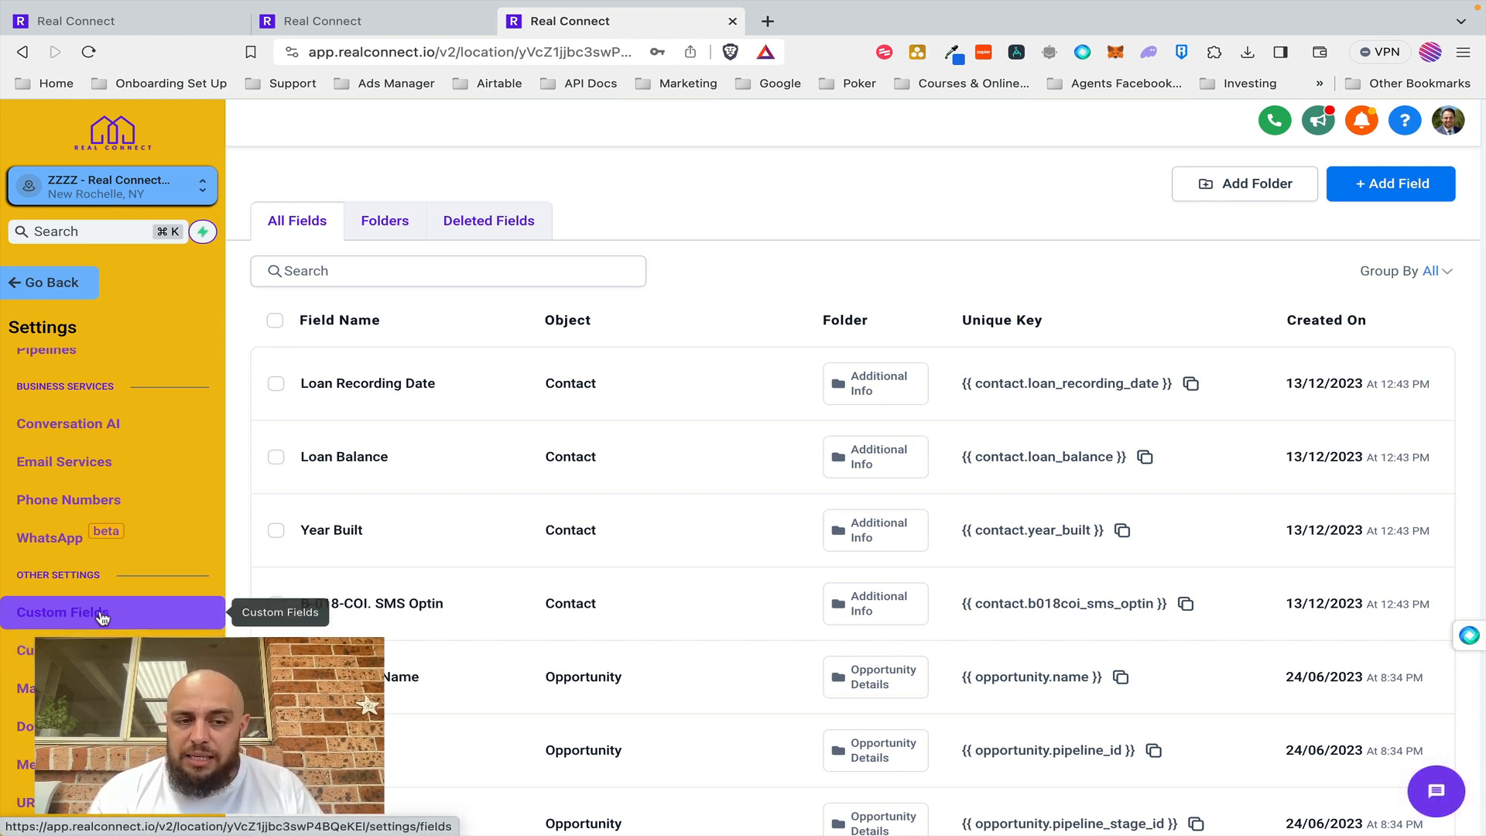
pyautogui.click(325, 270)
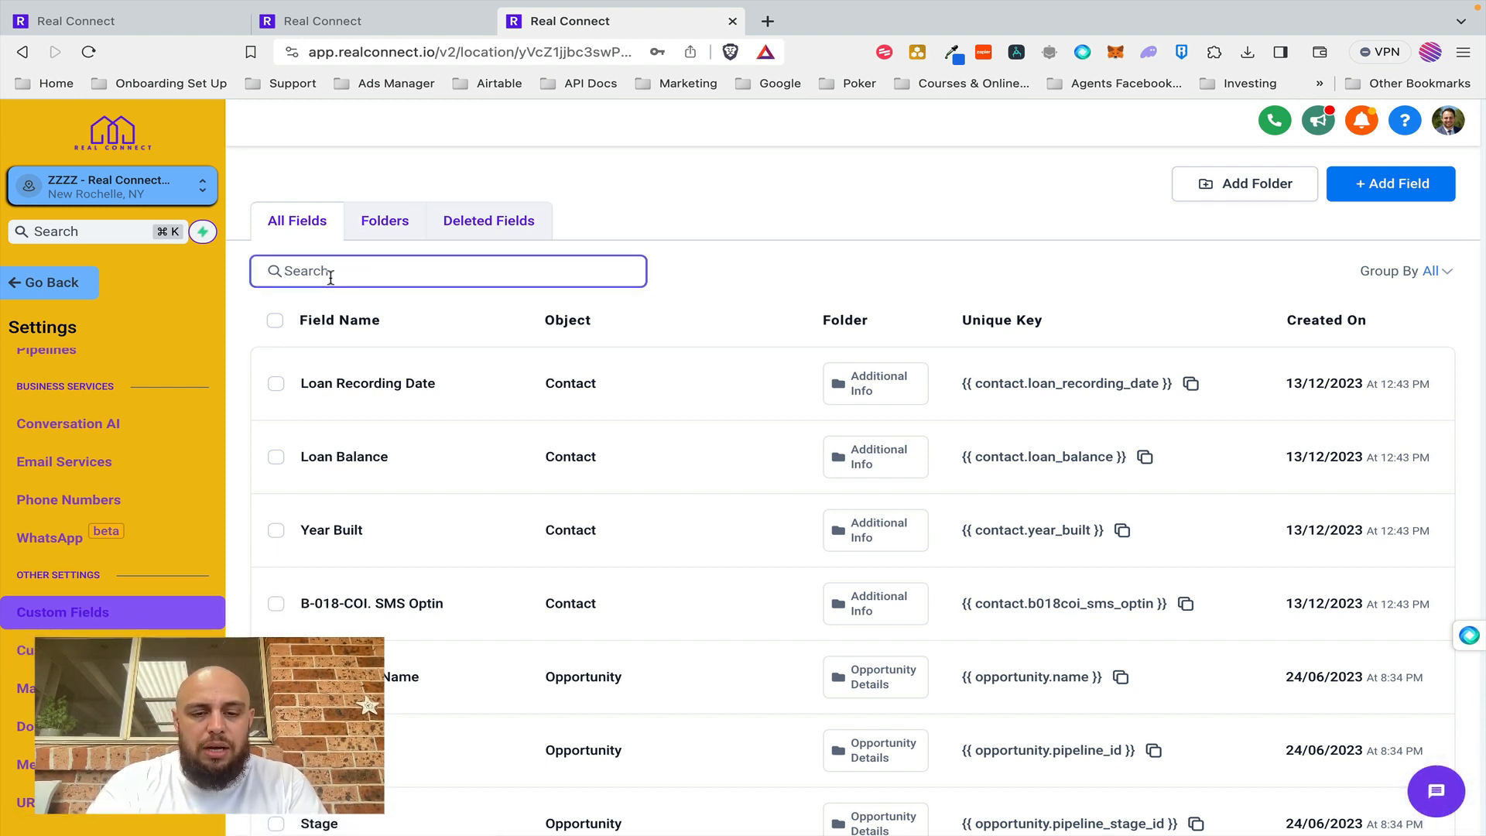
pyautogui.write('husbands')
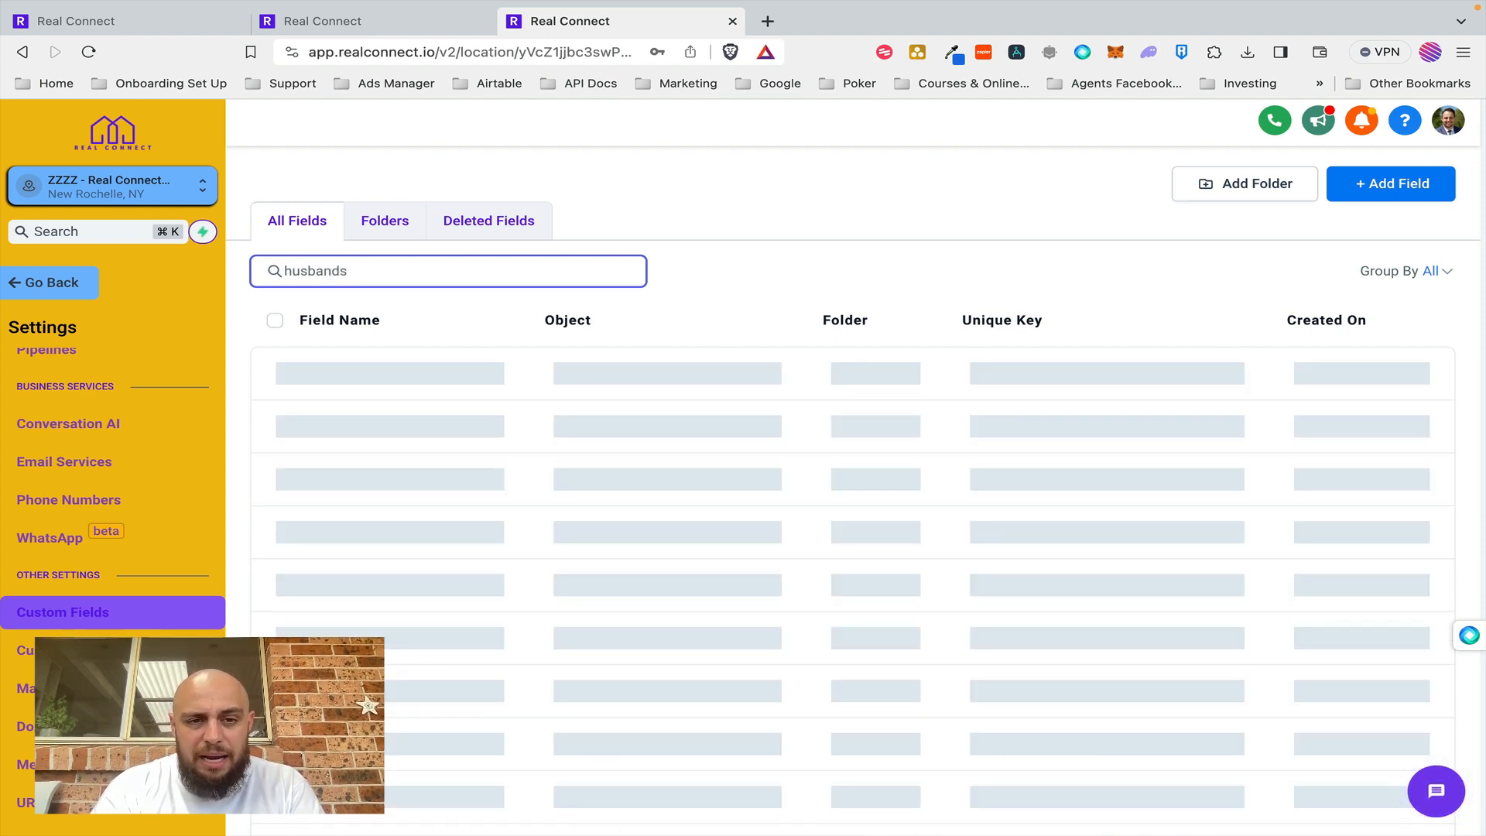
# Clear the field search, view the field types offered for a new custom field, and close the dialog without creating one.
pyautogui.press('super+a')
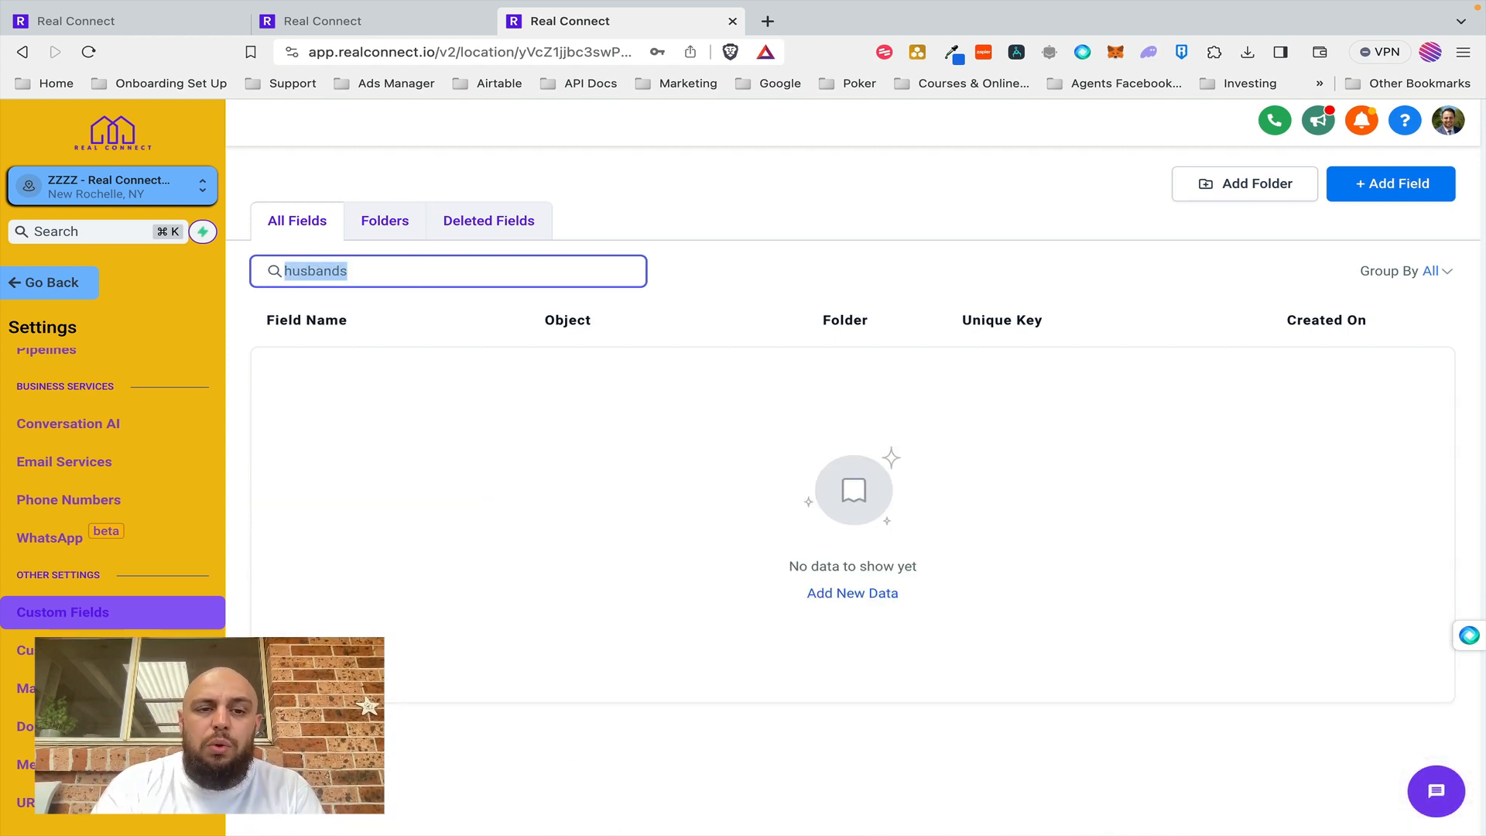
pyautogui.press('BackSpace')
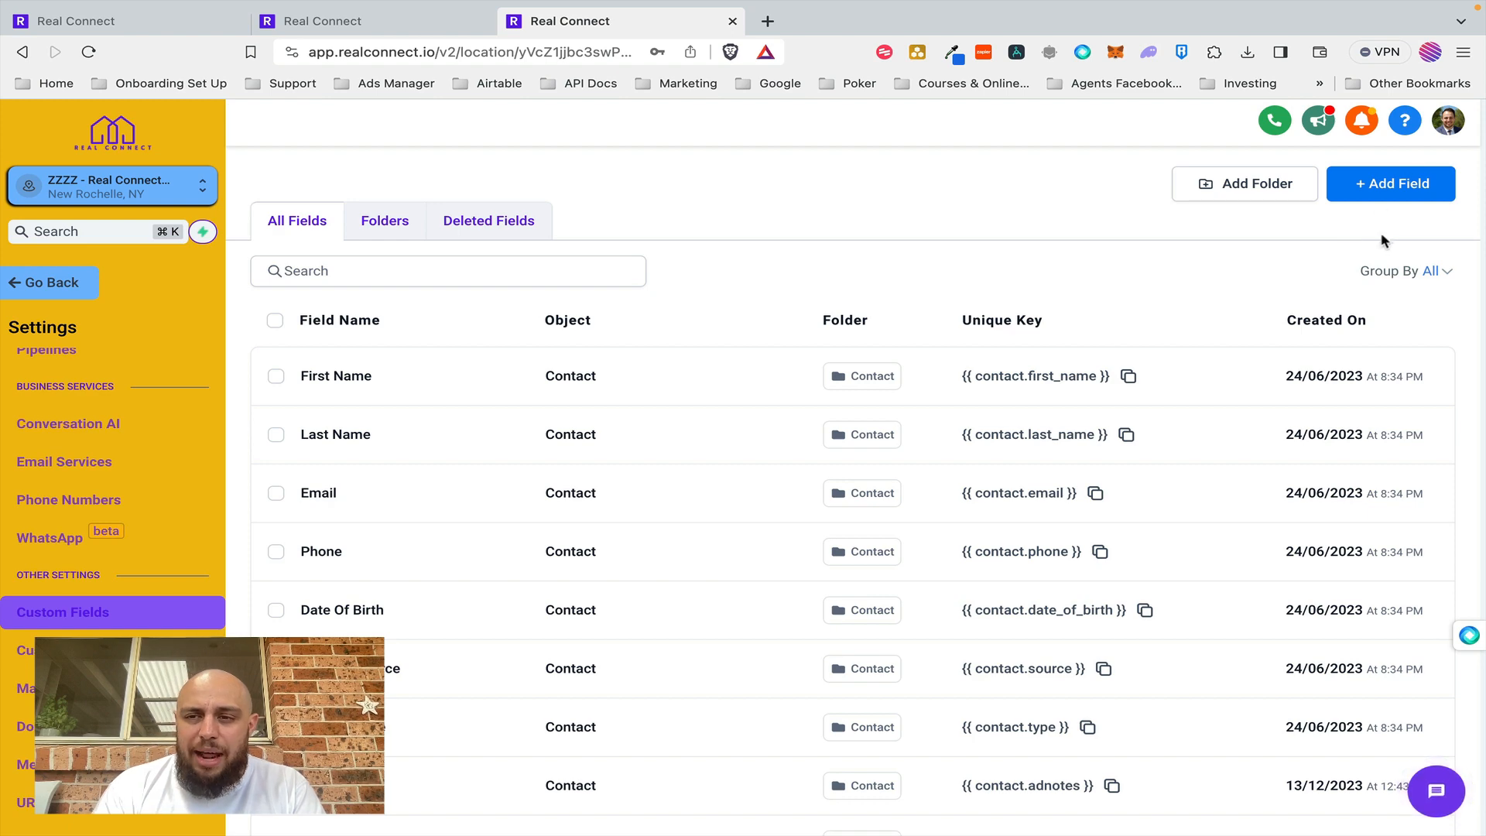
pyautogui.click(1381, 196)
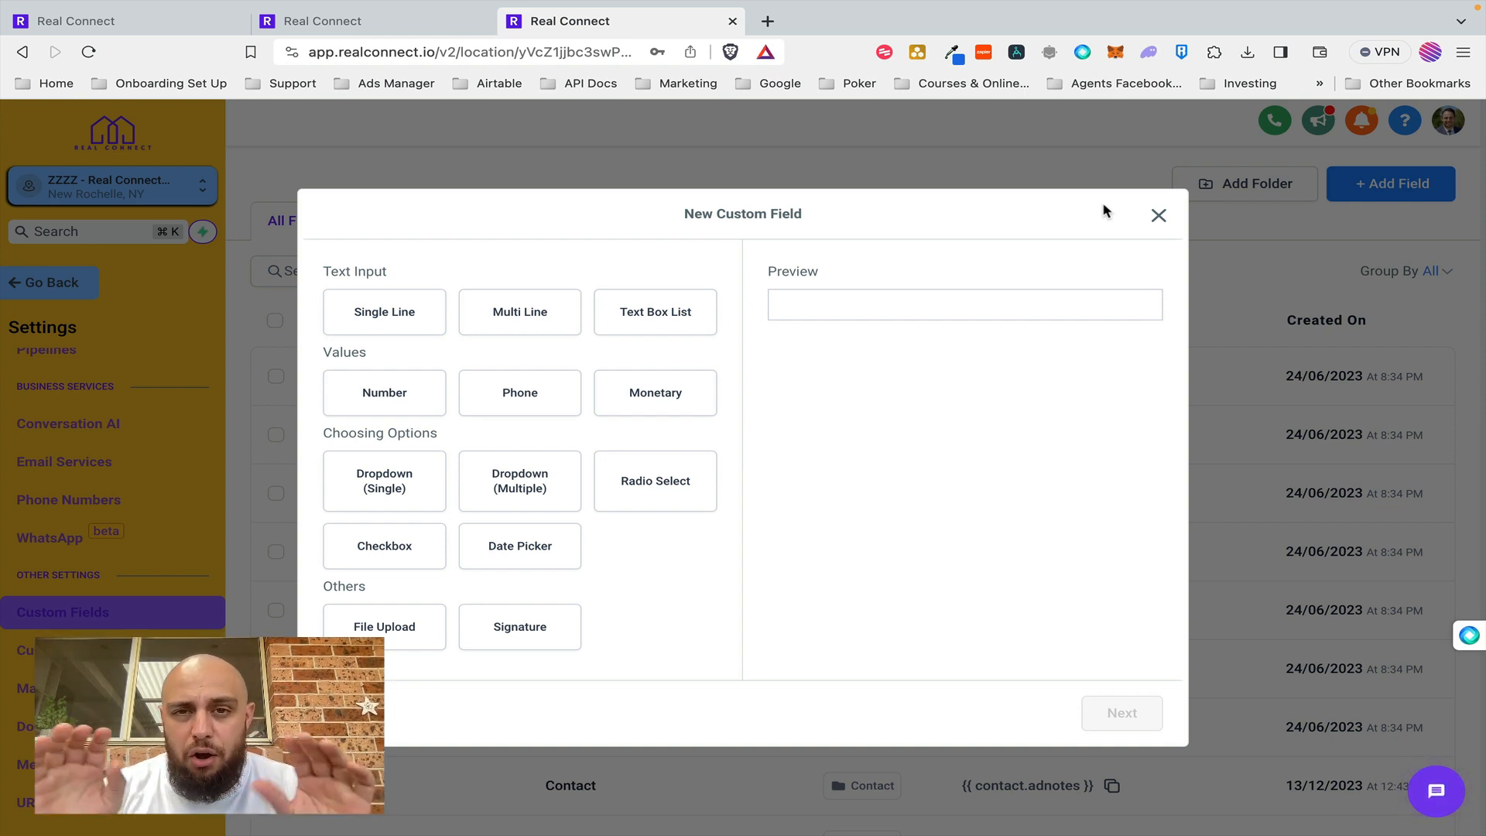
pyautogui.click(1158, 215)
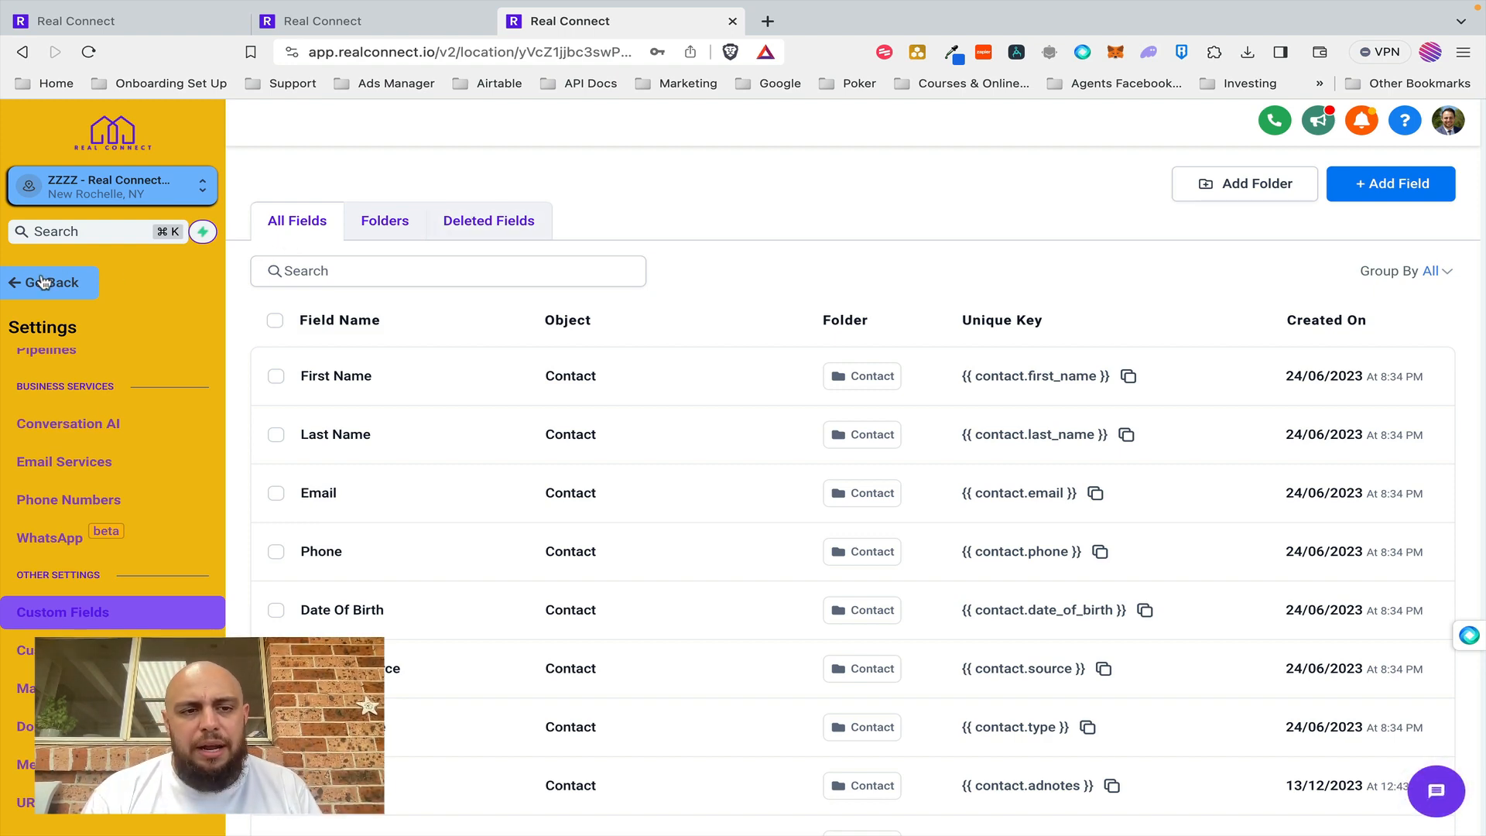
# Start a contact import from Contacts, upload filesaver-All_Dec 13 23 12_50 pm.csv from Downloads, and continue to column mapping.
pyautogui.click(66, 282)
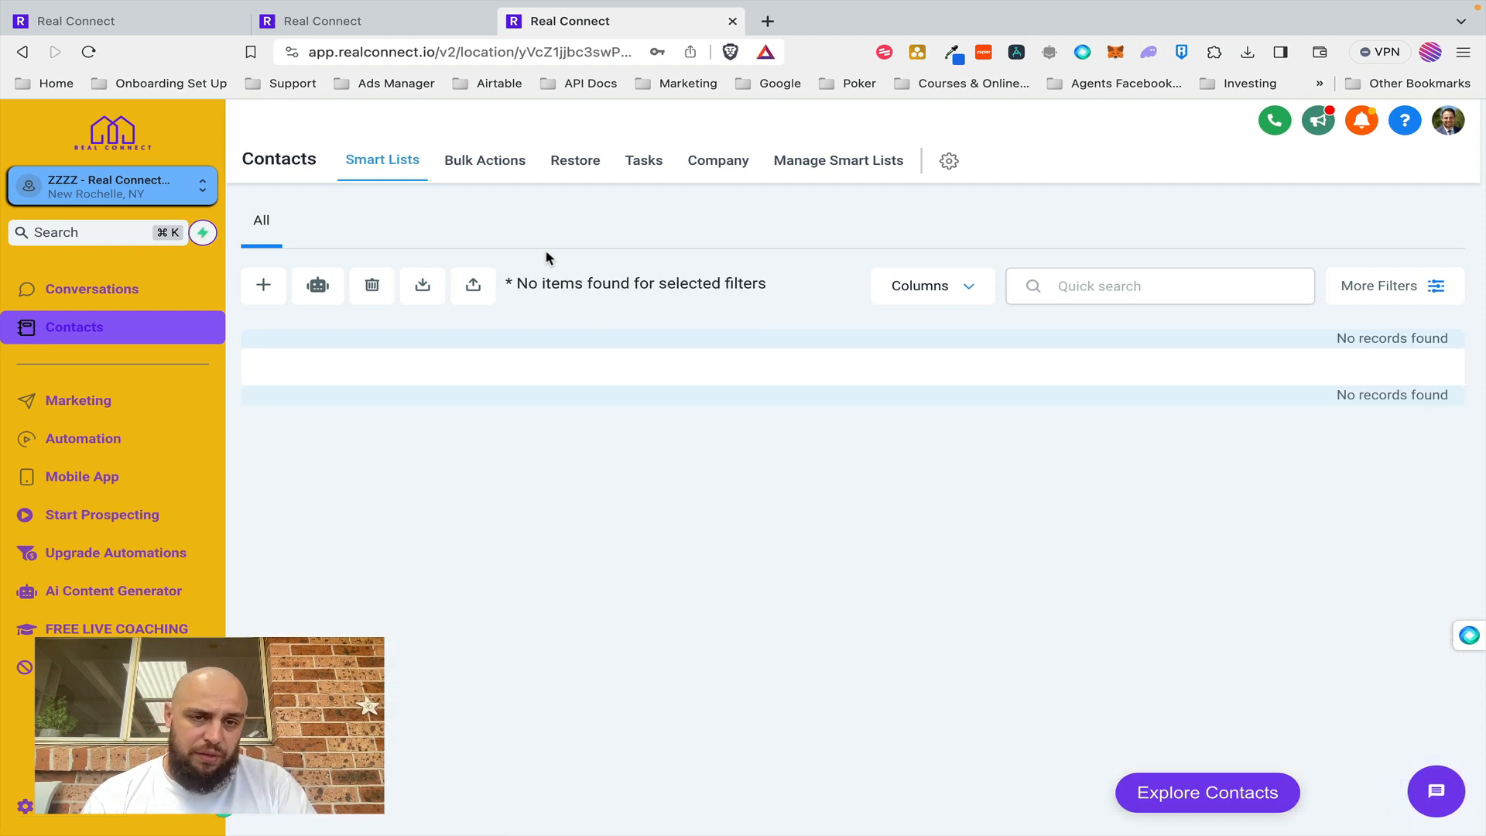
pyautogui.click(474, 285)
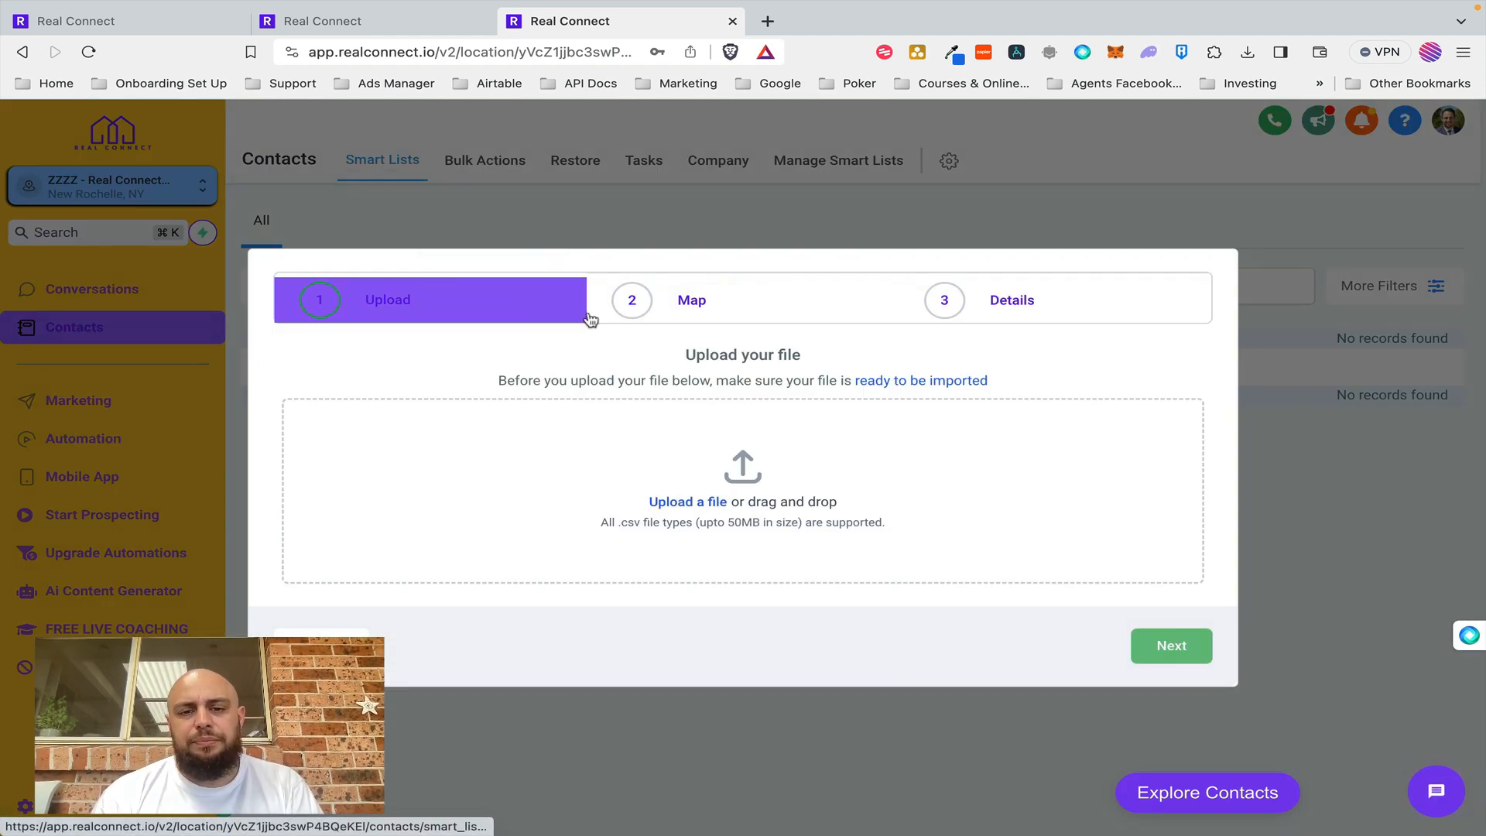
pyautogui.click(666, 502)
pyautogui.click(585, 313)
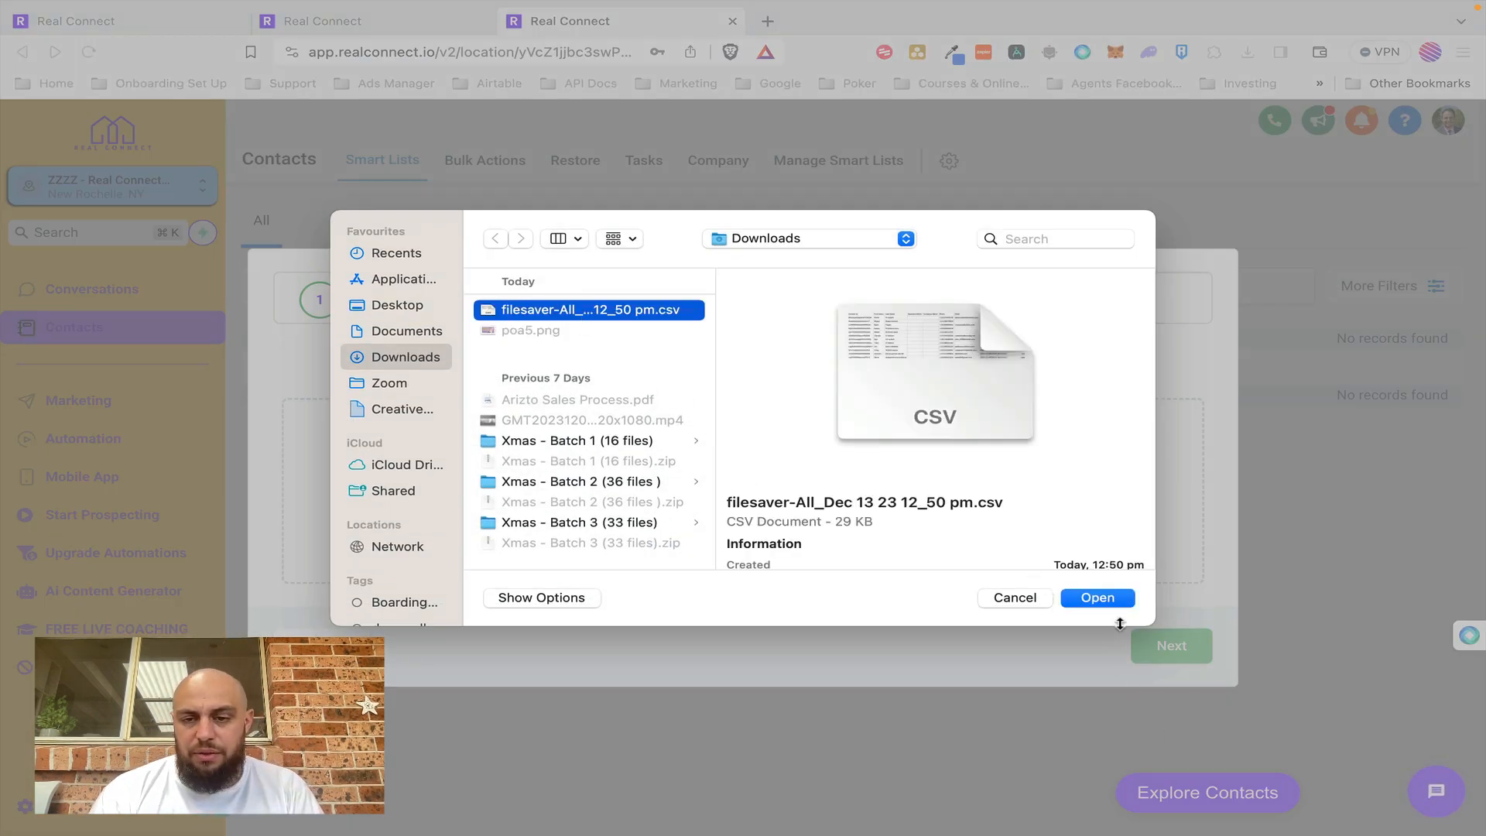
pyautogui.click(1099, 598)
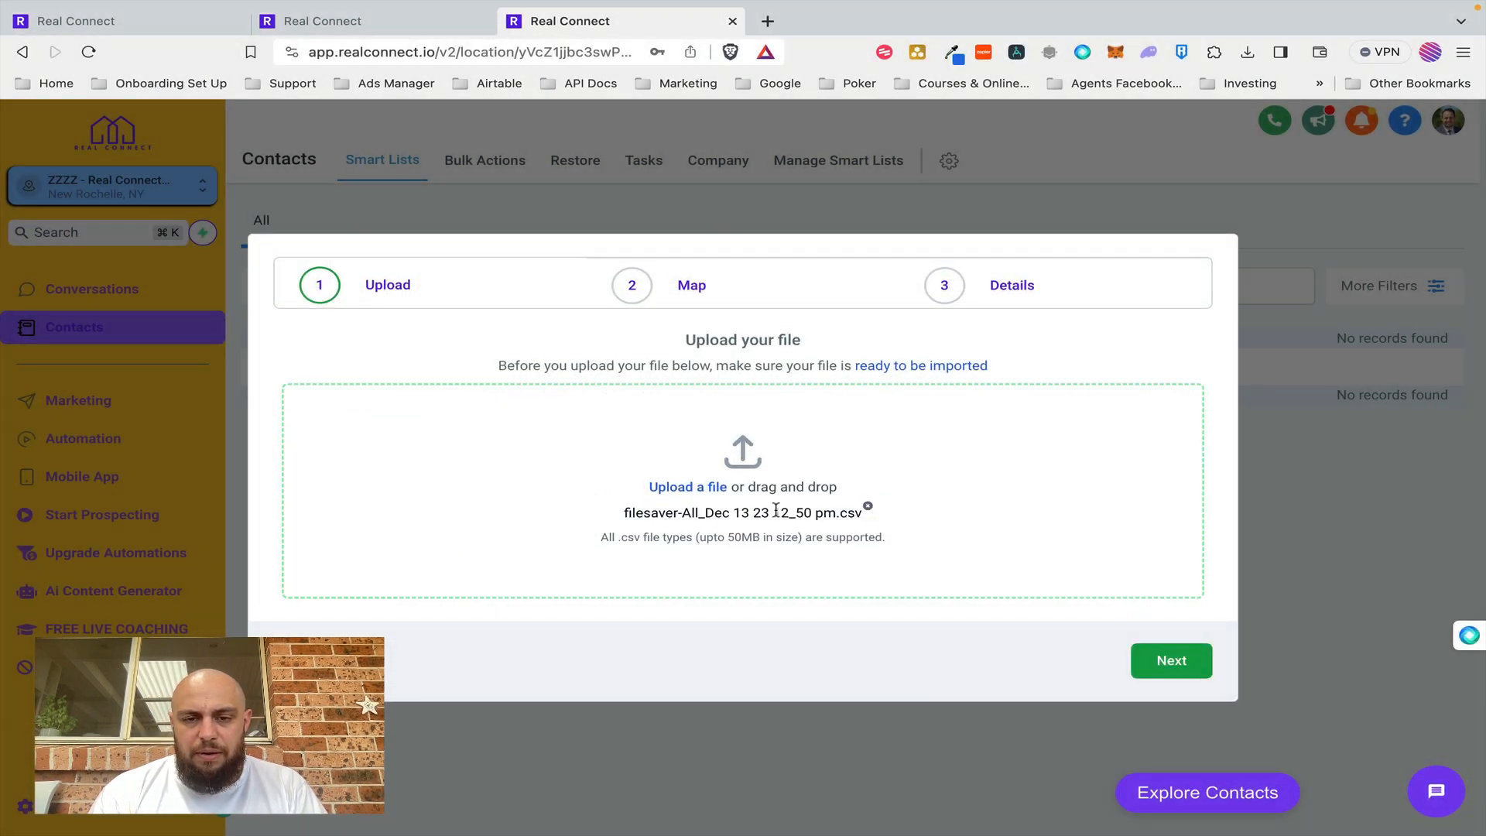
pyautogui.moveTo(627, 510); pyautogui.dragTo(878, 519)
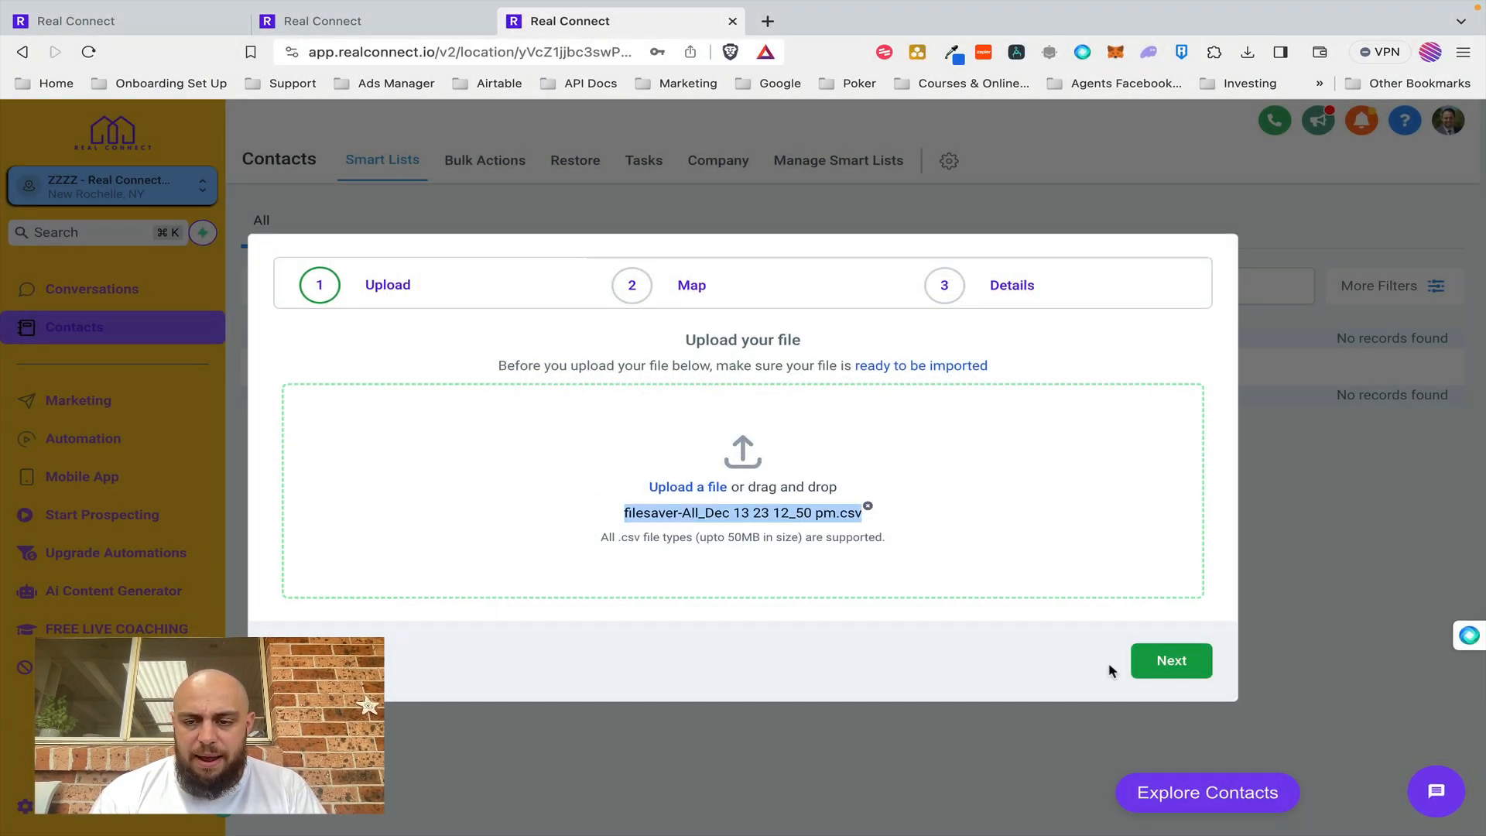
pyautogui.click(1149, 662)
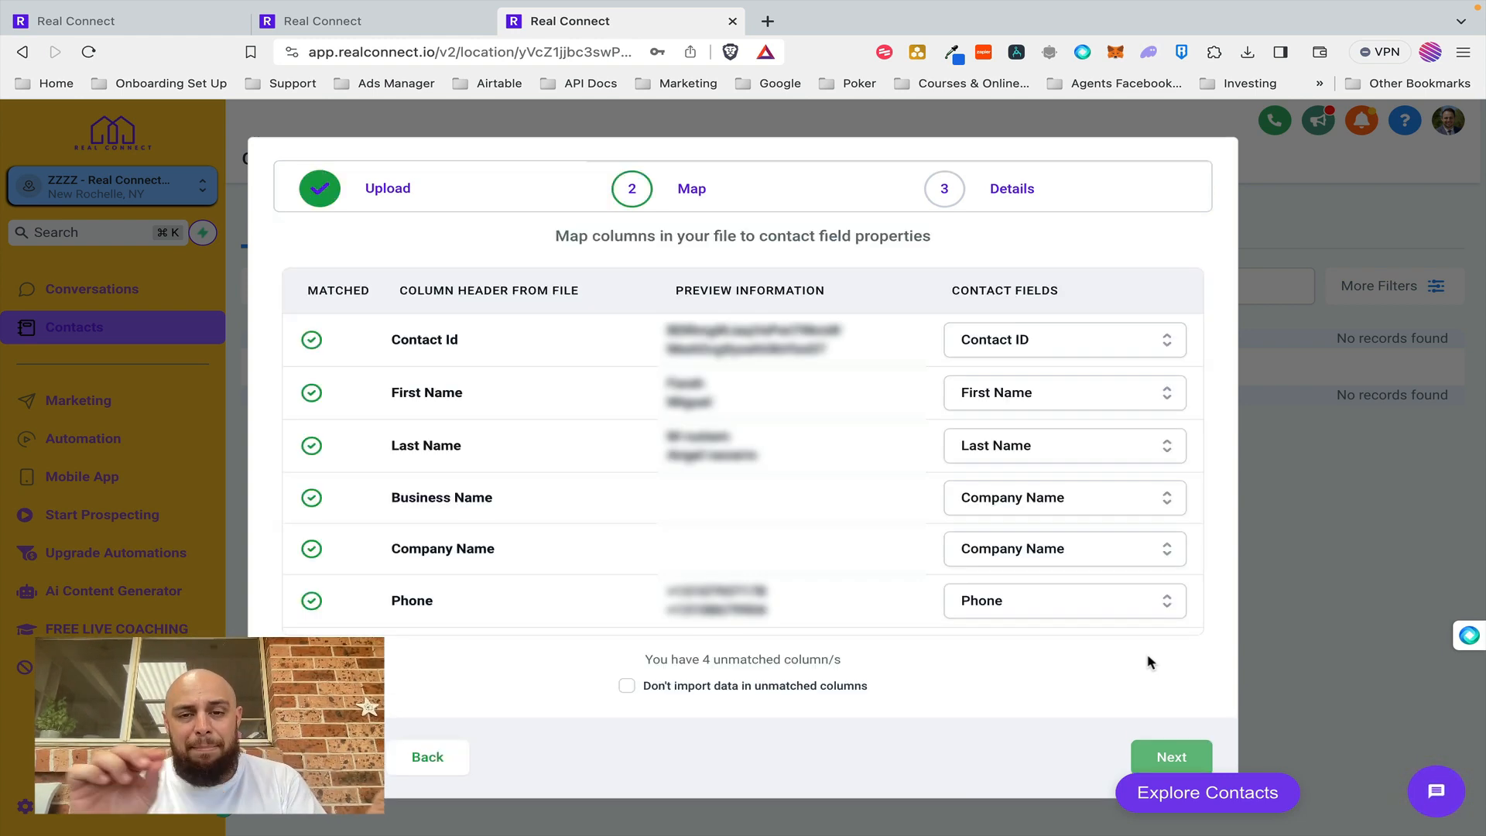
# Examine how all file columns are matched to contact fields, including the unmatched ones and the field options offered for Phone.
pyautogui.scroll(-3, 847, 478)
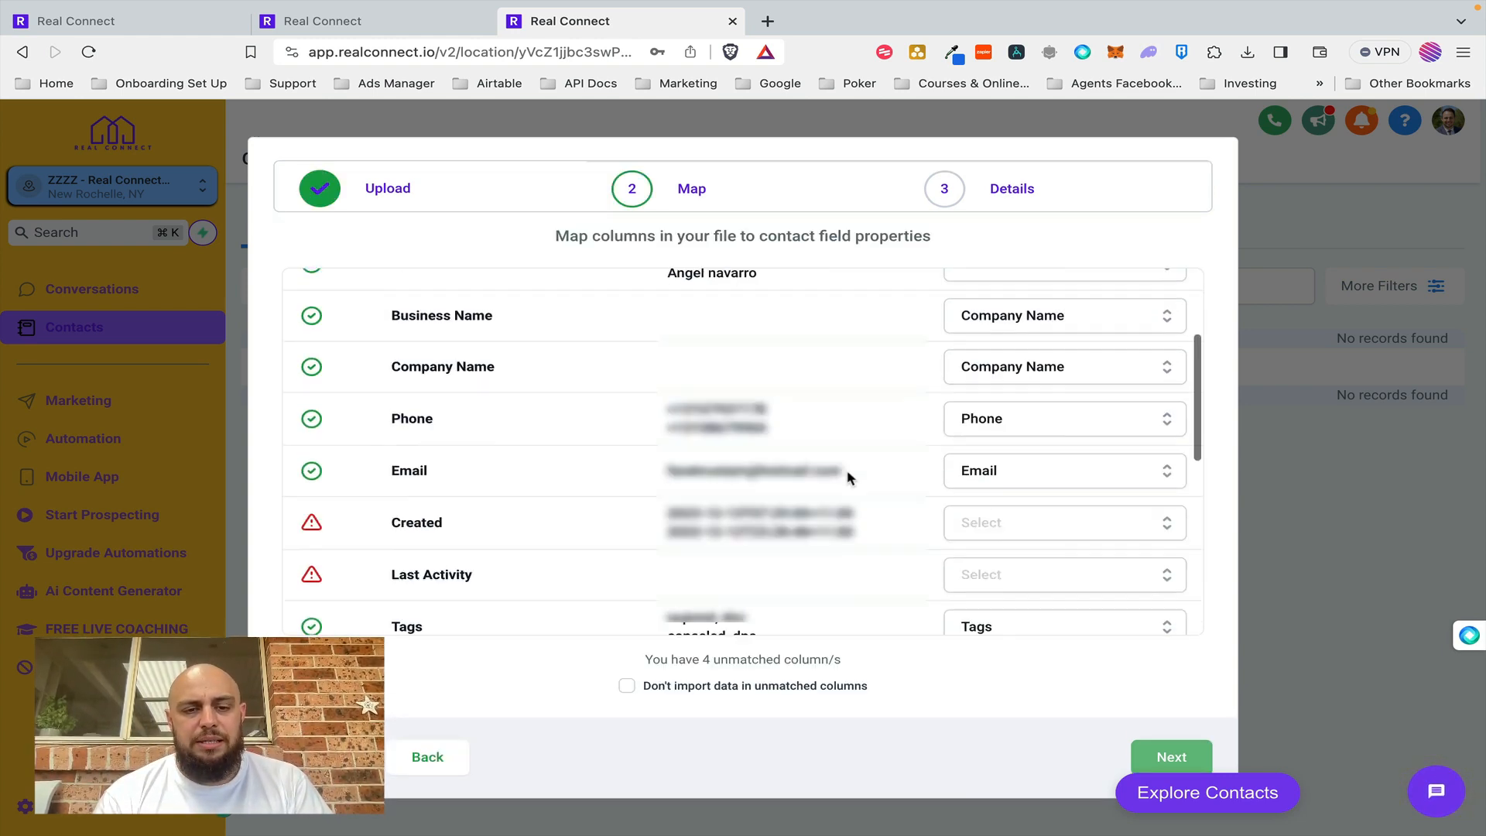
pyautogui.scroll(3, 846, 474)
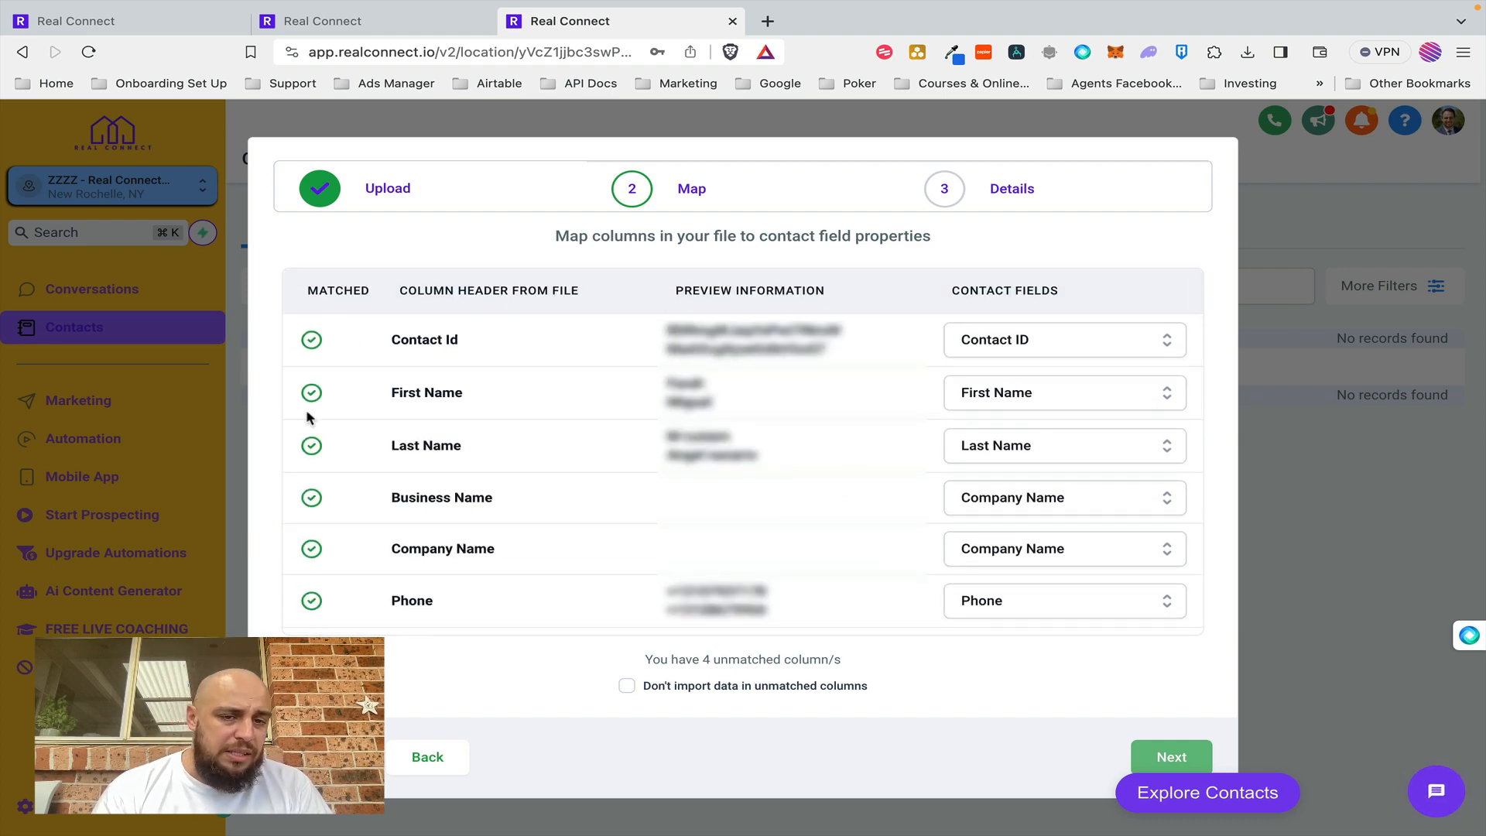
pyautogui.scroll(-3, 314, 495)
pyautogui.scroll(-10, 303, 486)
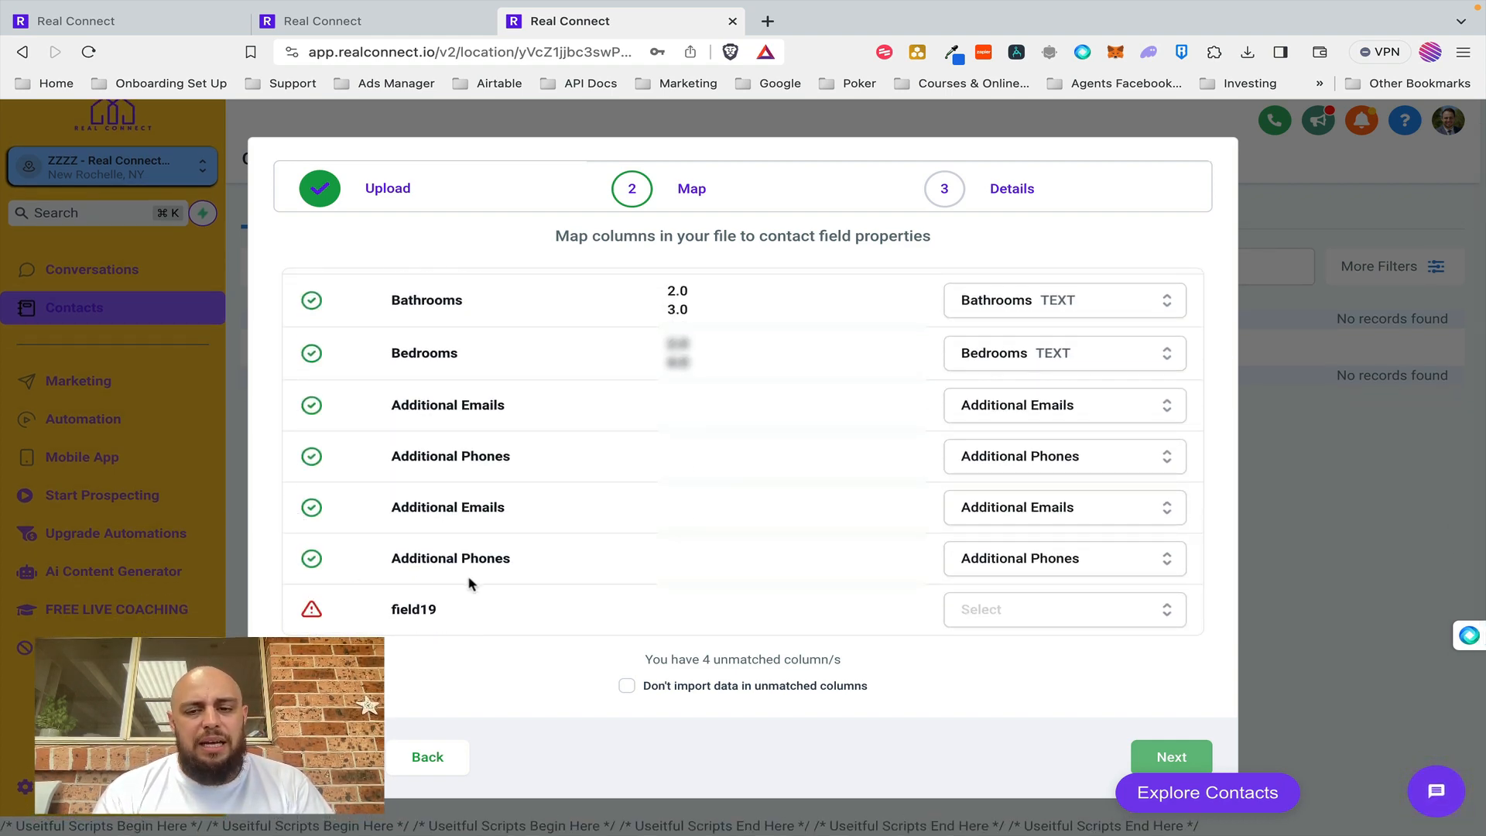
pyautogui.scroll(1, 837, 515)
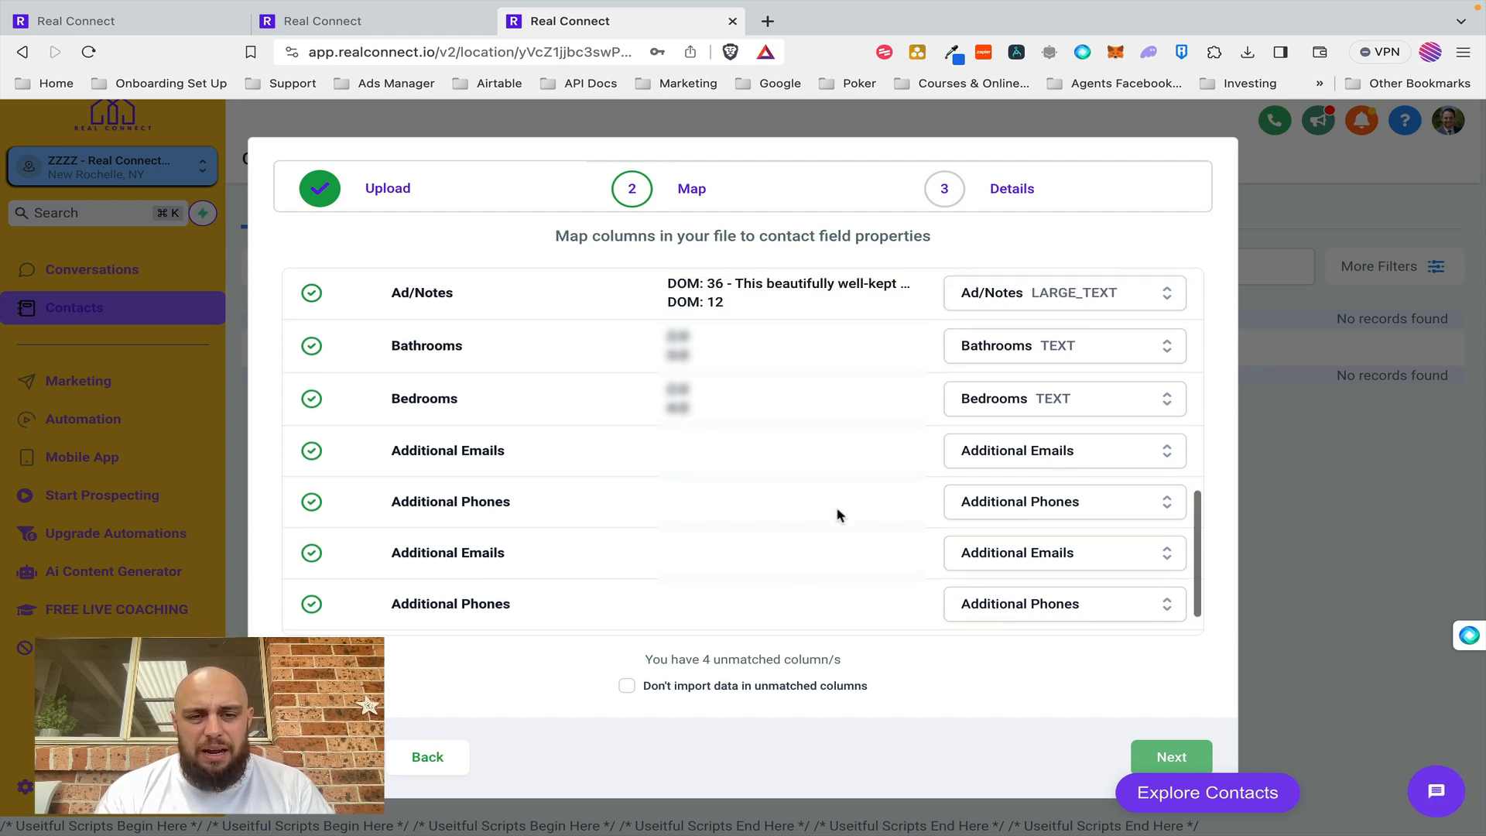
pyautogui.scroll(10, 837, 515)
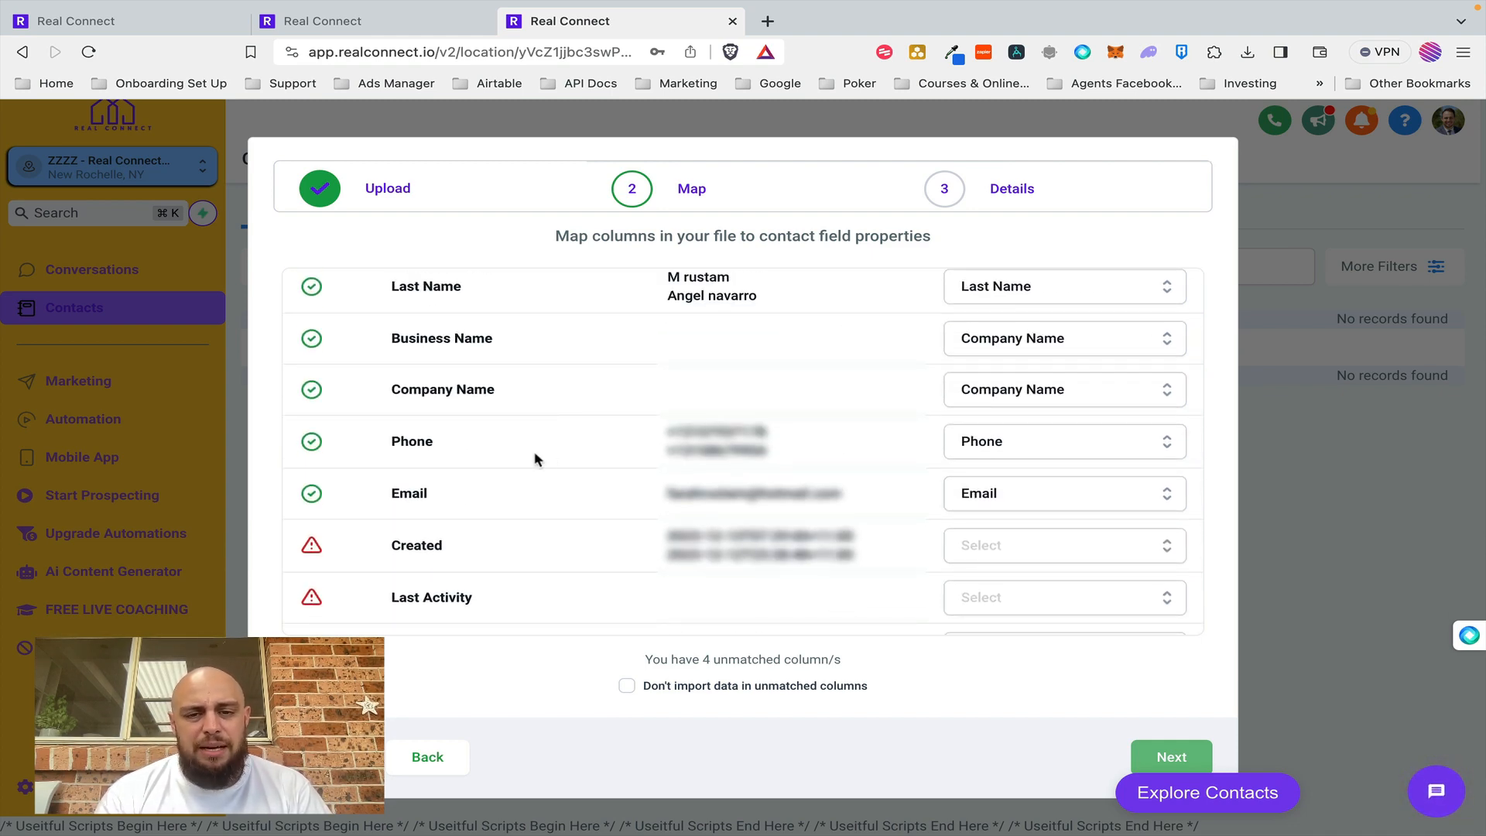
pyautogui.click(1004, 452)
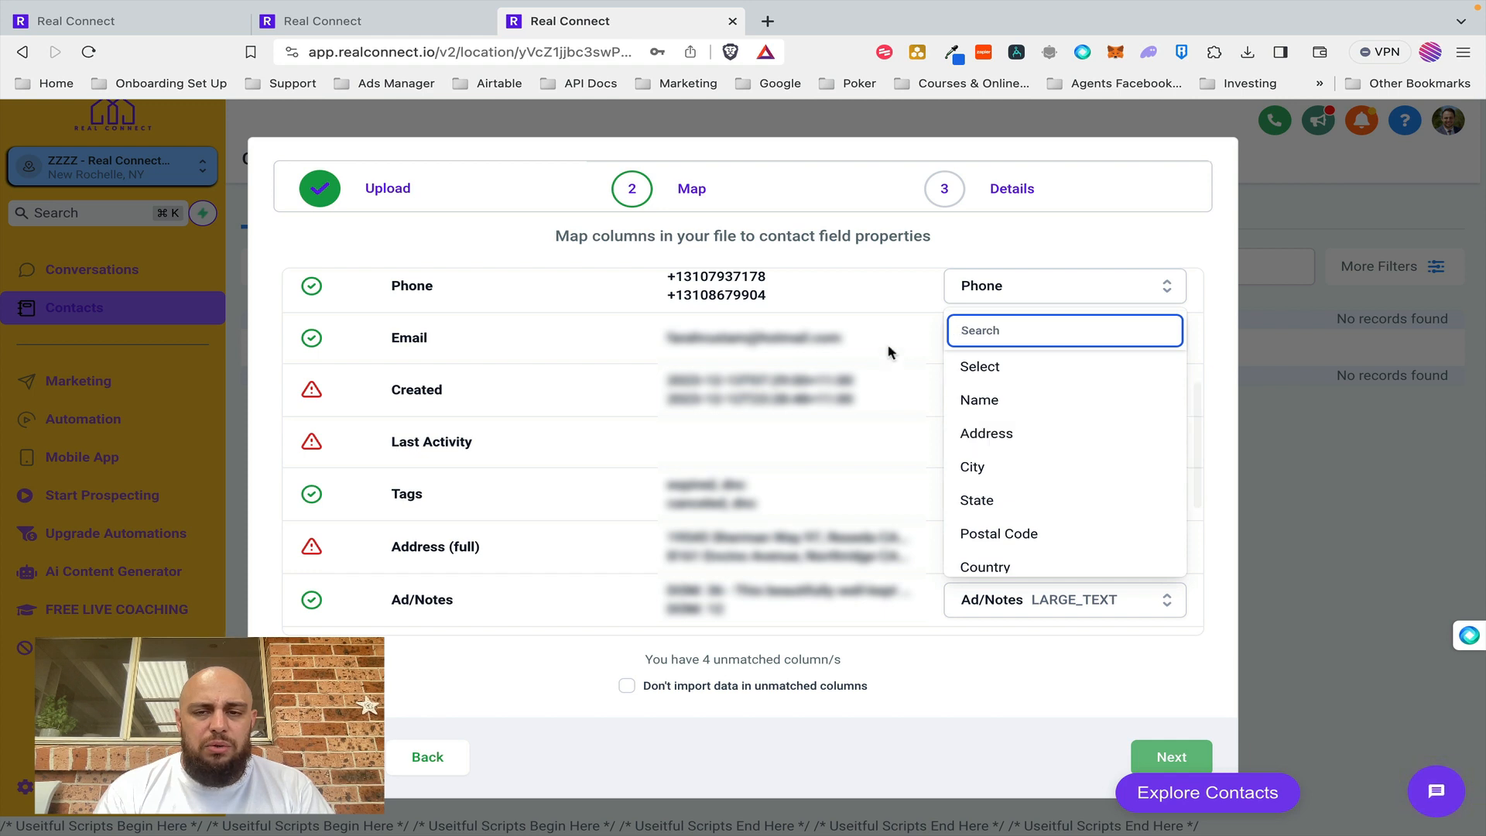
pyautogui.click(447, 398)
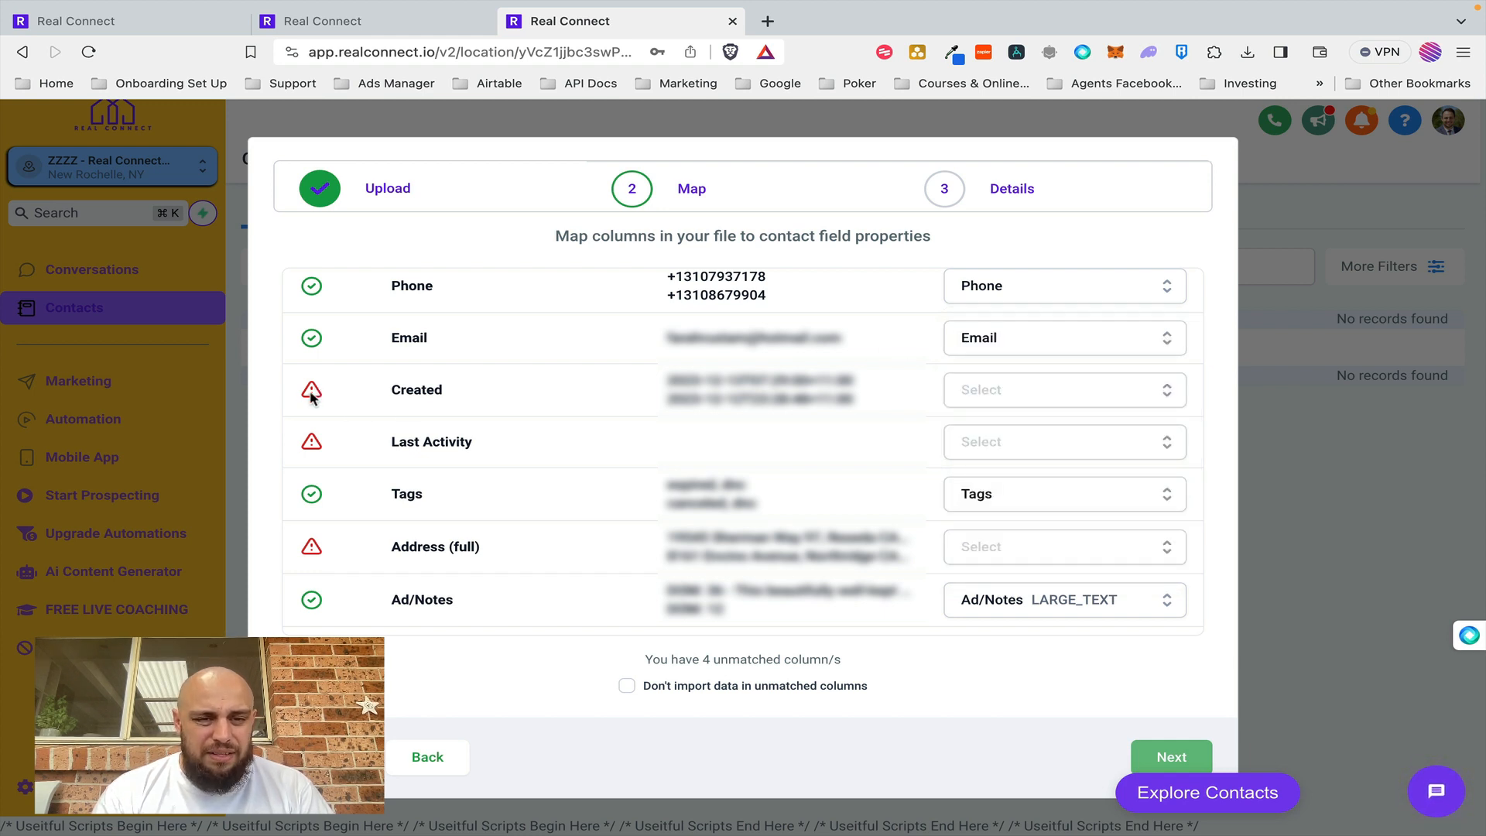
# Examine the field options offered for the Created and Ad/Notes columns and review how the remaining columns are matched.
pyautogui.click(1006, 395)
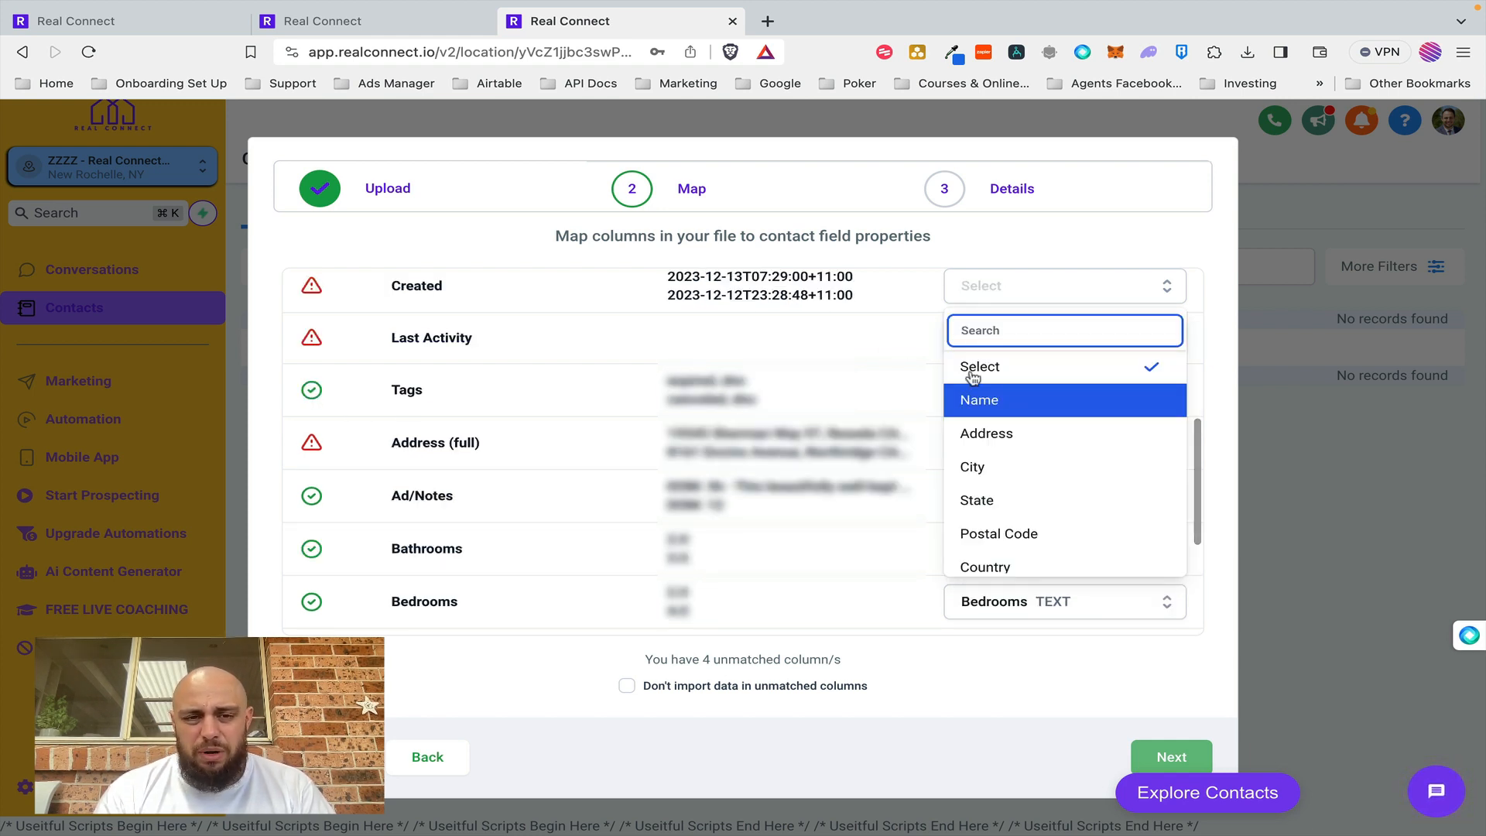
pyautogui.scroll(-3, 1028, 554)
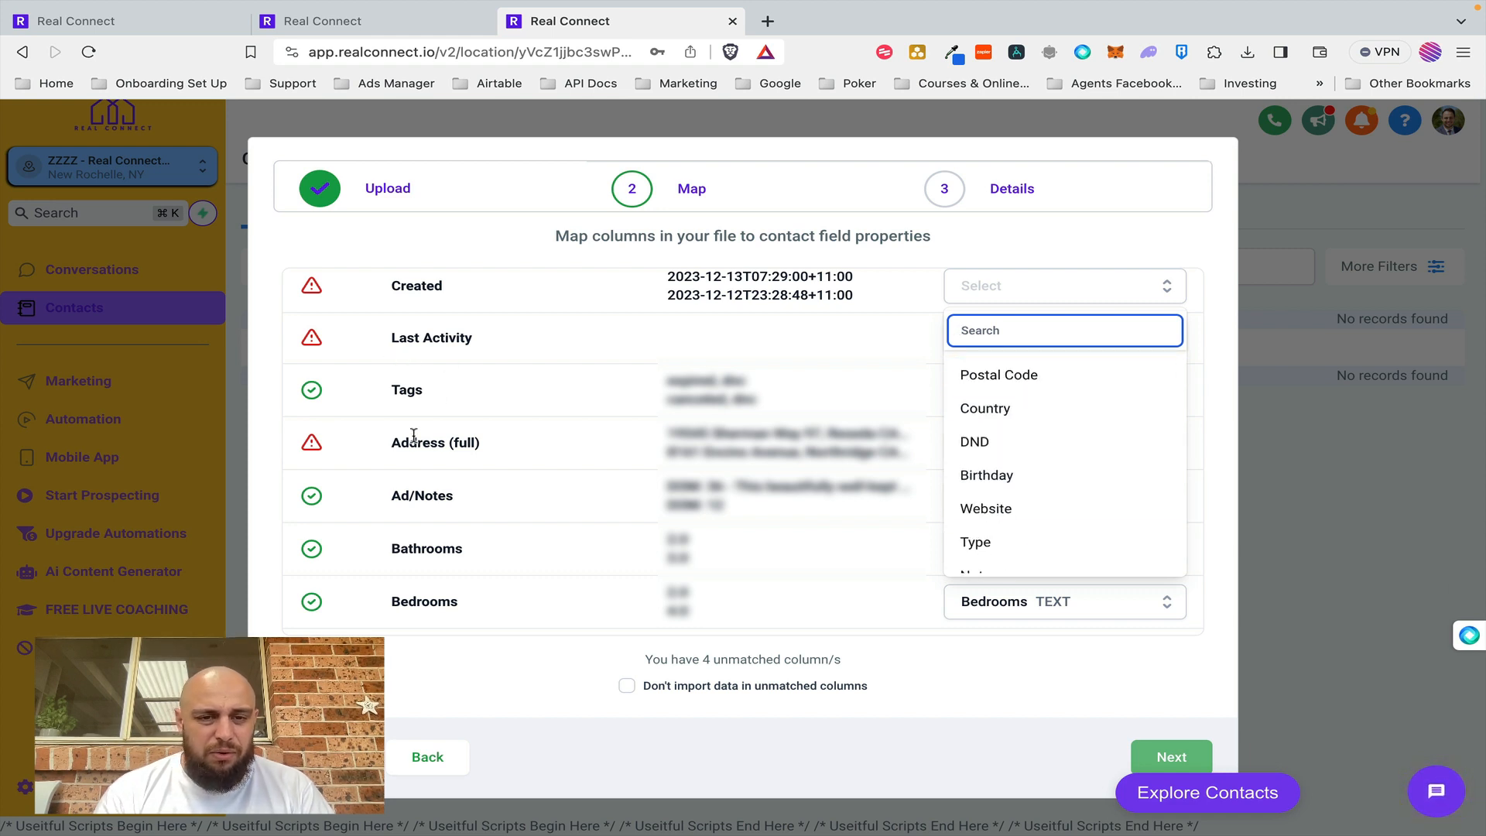
pyautogui.scroll(1, 511, 359)
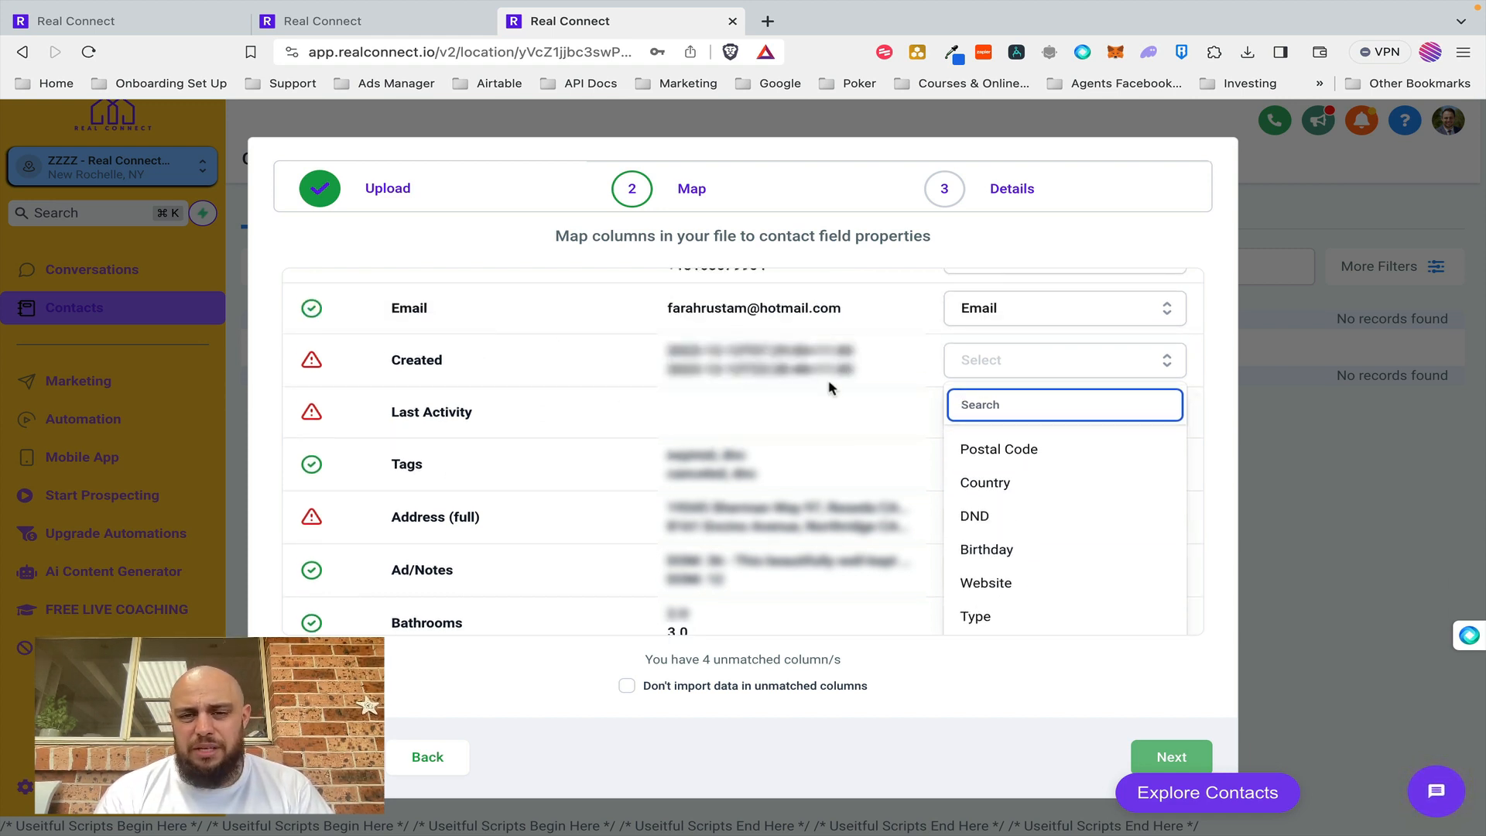
pyautogui.scroll(-8, 1081, 567)
pyautogui.scroll(10, 1083, 569)
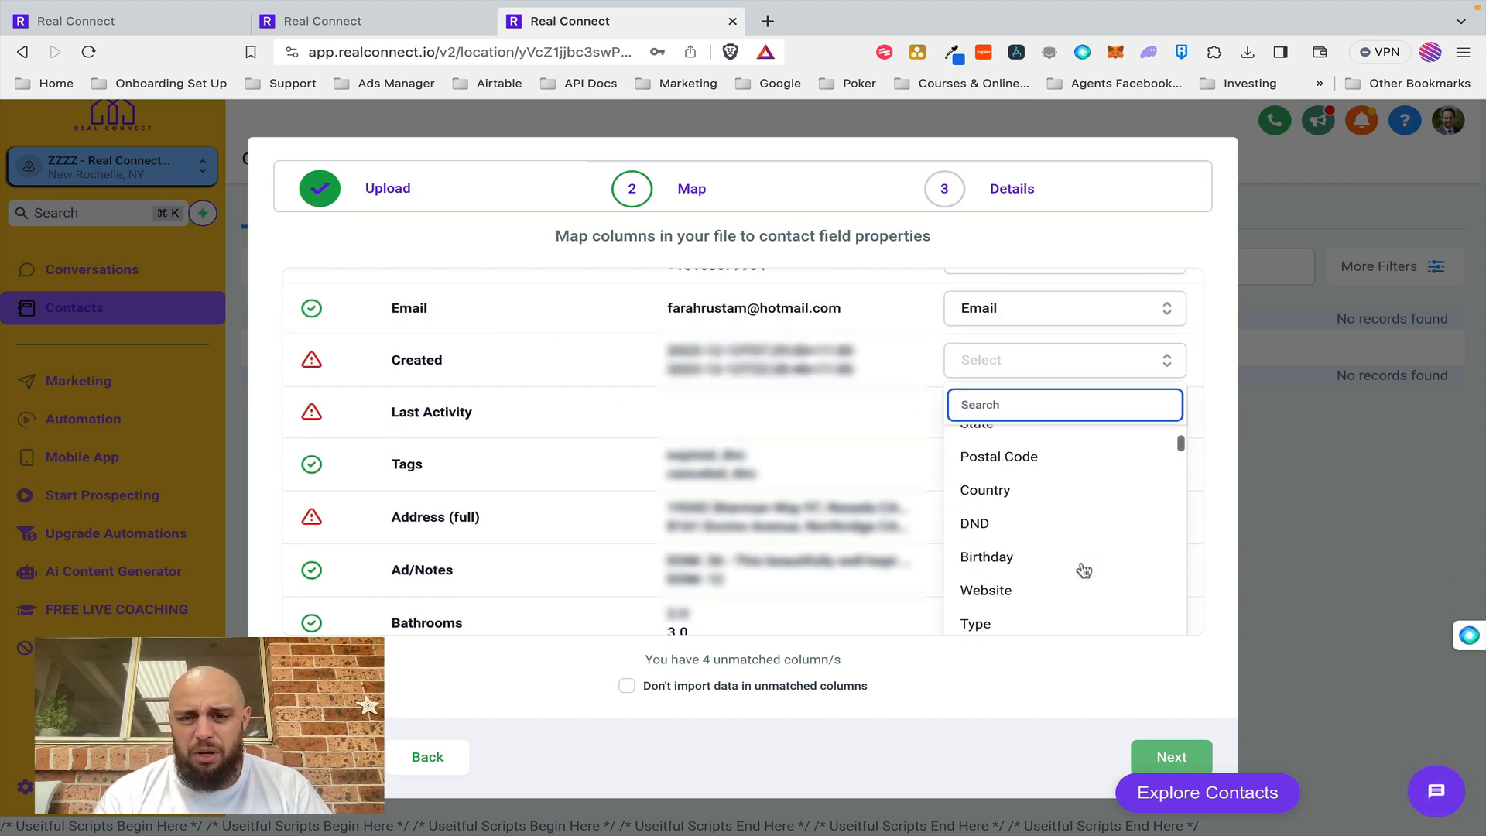
pyautogui.click(1207, 389)
pyautogui.scroll(-1, 707, 456)
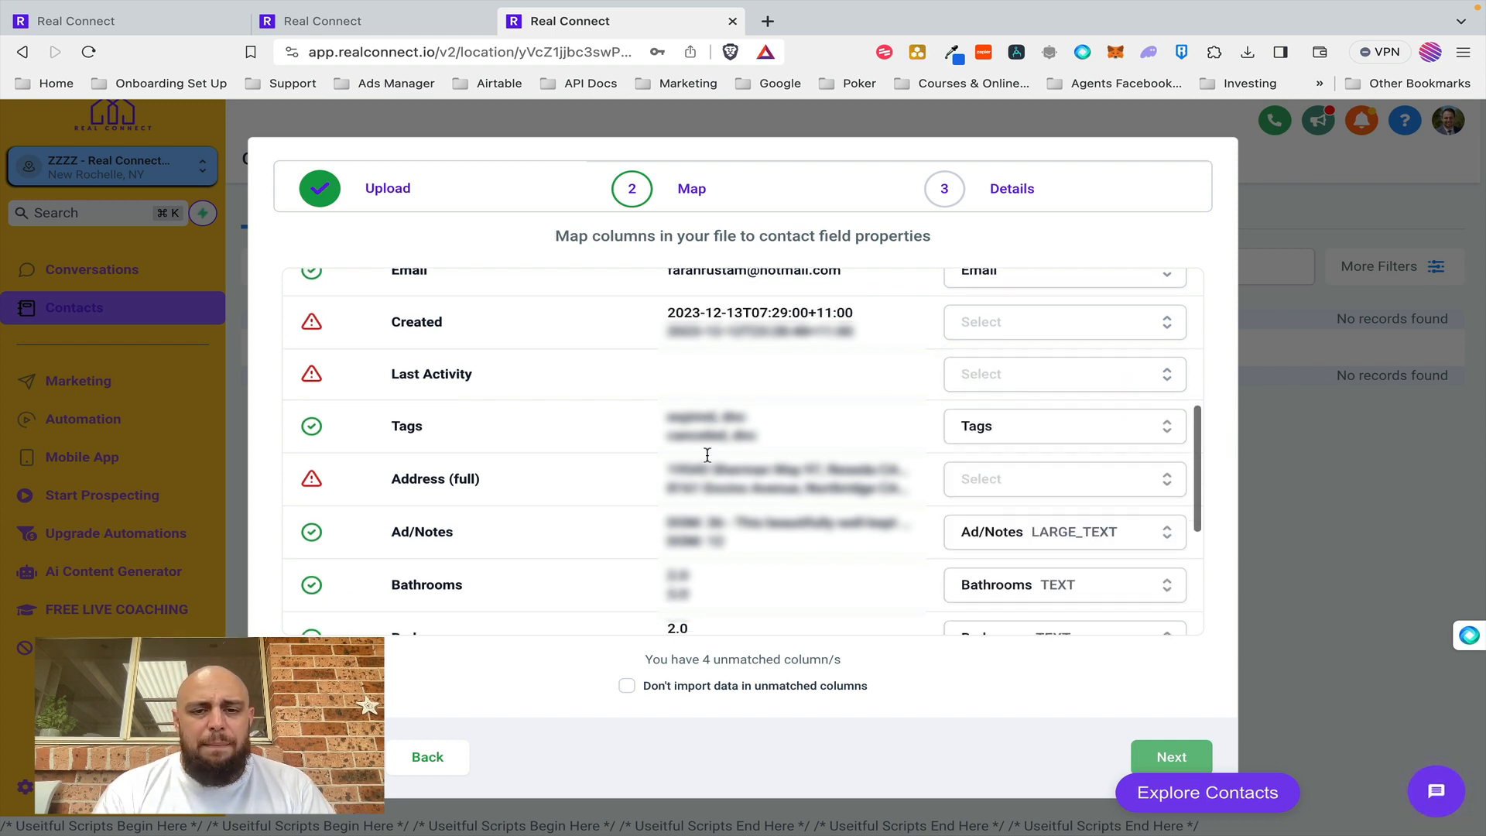
pyautogui.scroll(-3, 610, 462)
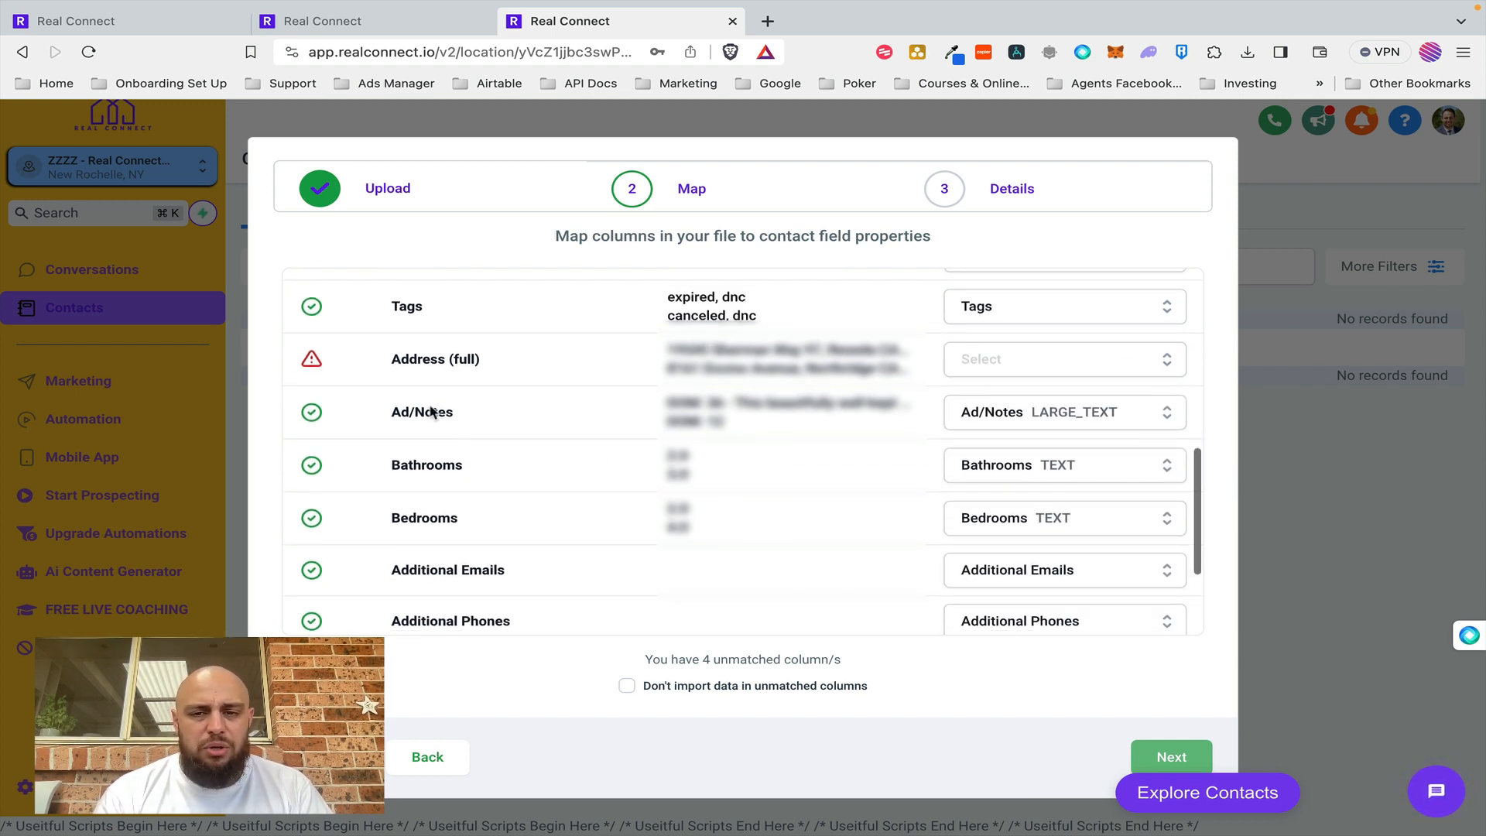
pyautogui.moveTo(474, 423); pyautogui.dragTo(388, 419)
pyautogui.click(1018, 419)
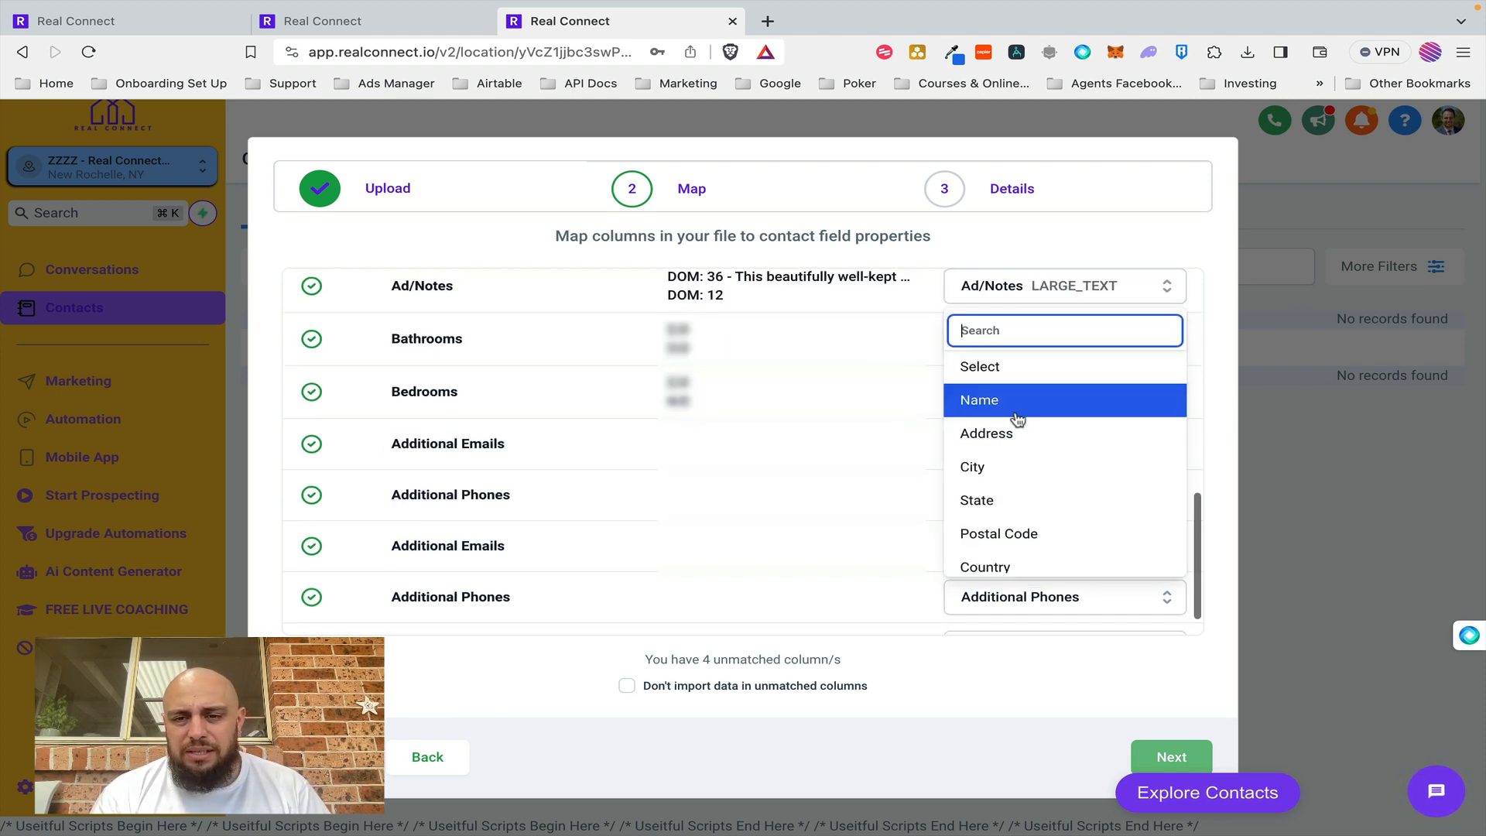
pyautogui.click(927, 350)
pyautogui.scroll(2, 400, 473)
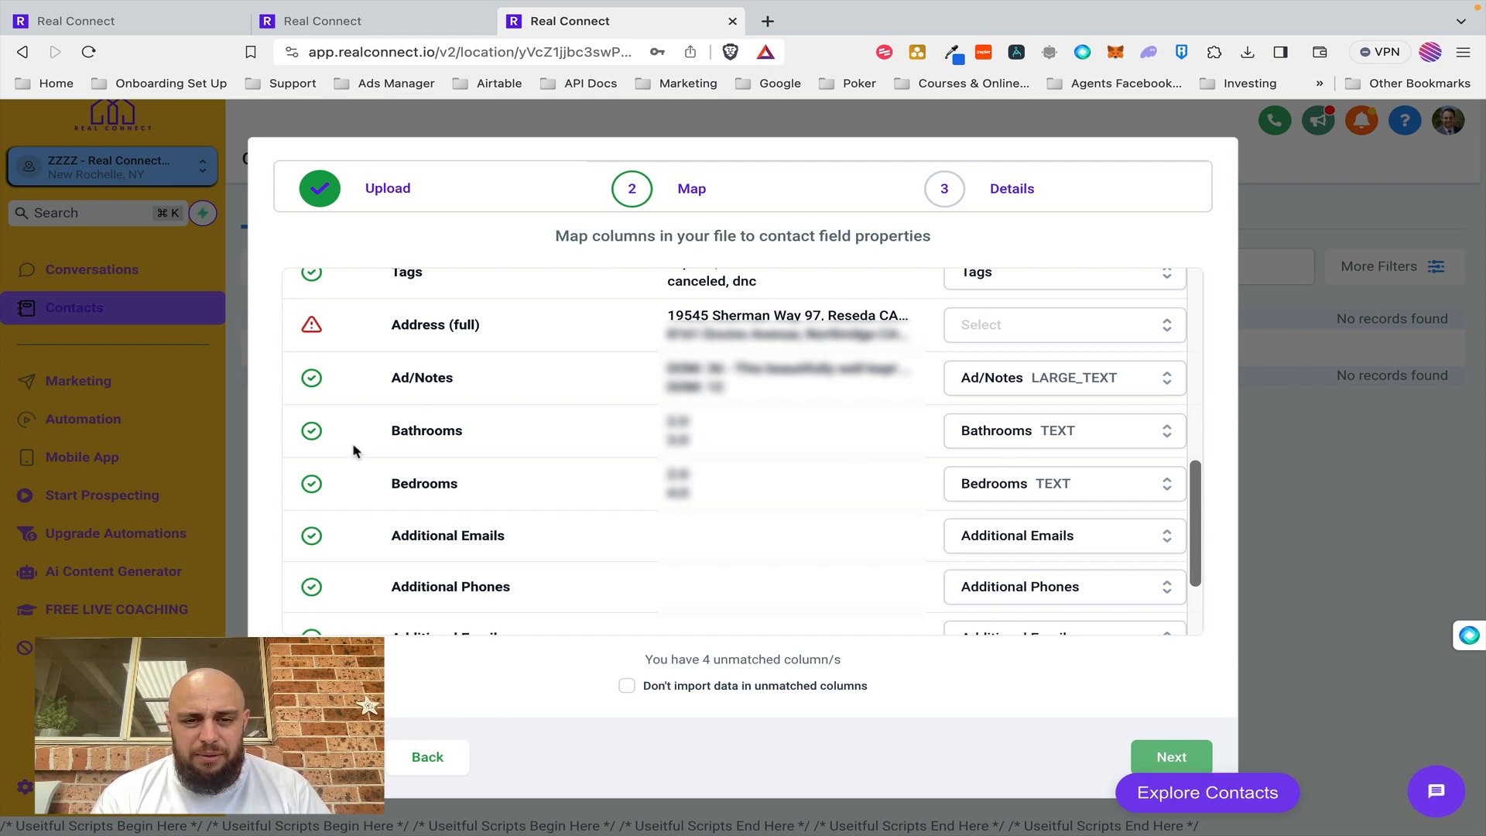
pyautogui.scroll(-3, 954, 507)
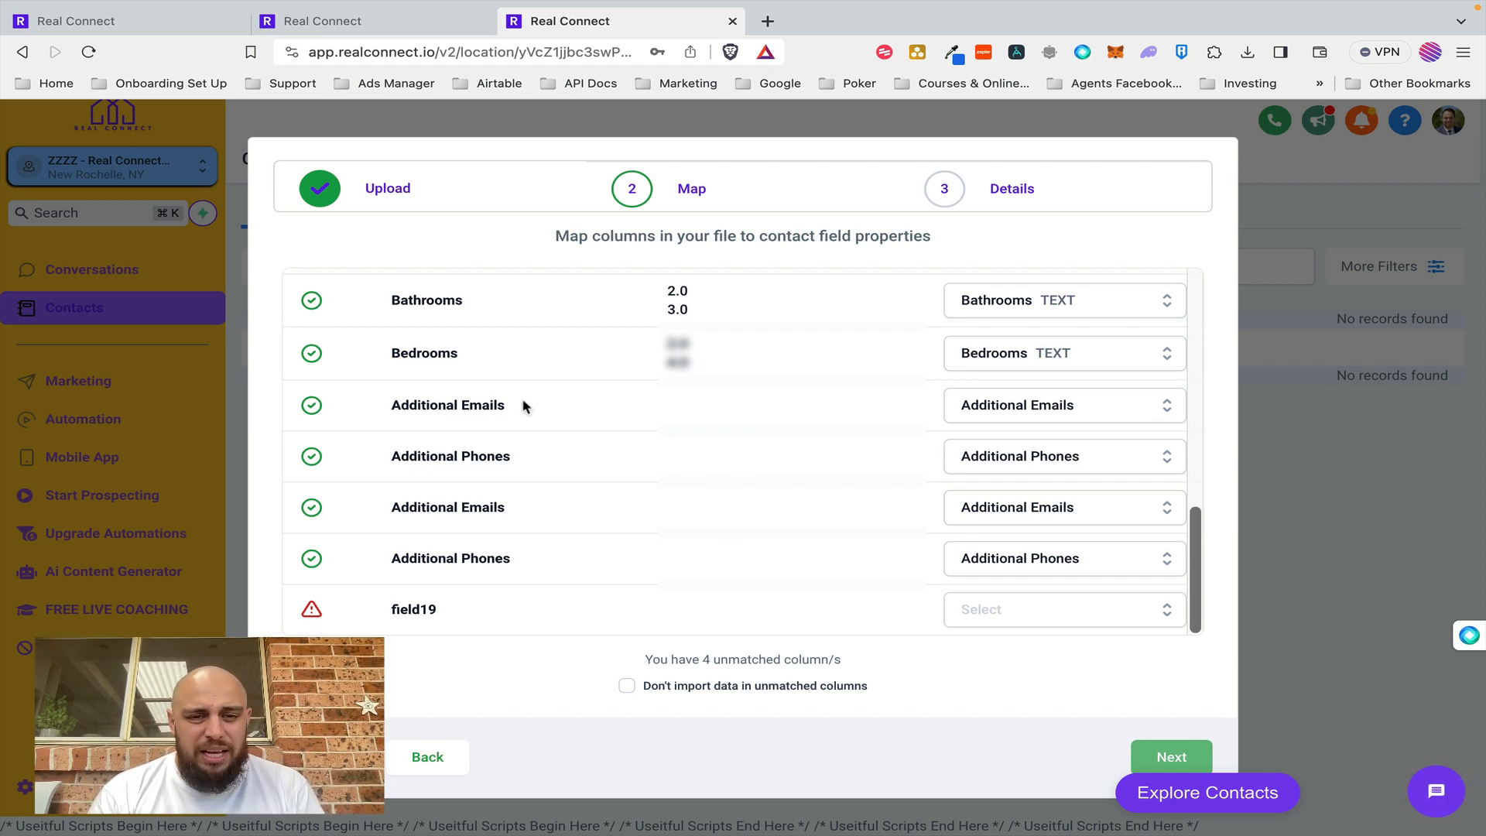
# Check the Additional Emails column in the Numbers spreadsheet, then return to the column mapping in Real Connect.
pyautogui.click(1090, 416)
pyautogui.click(1091, 417)
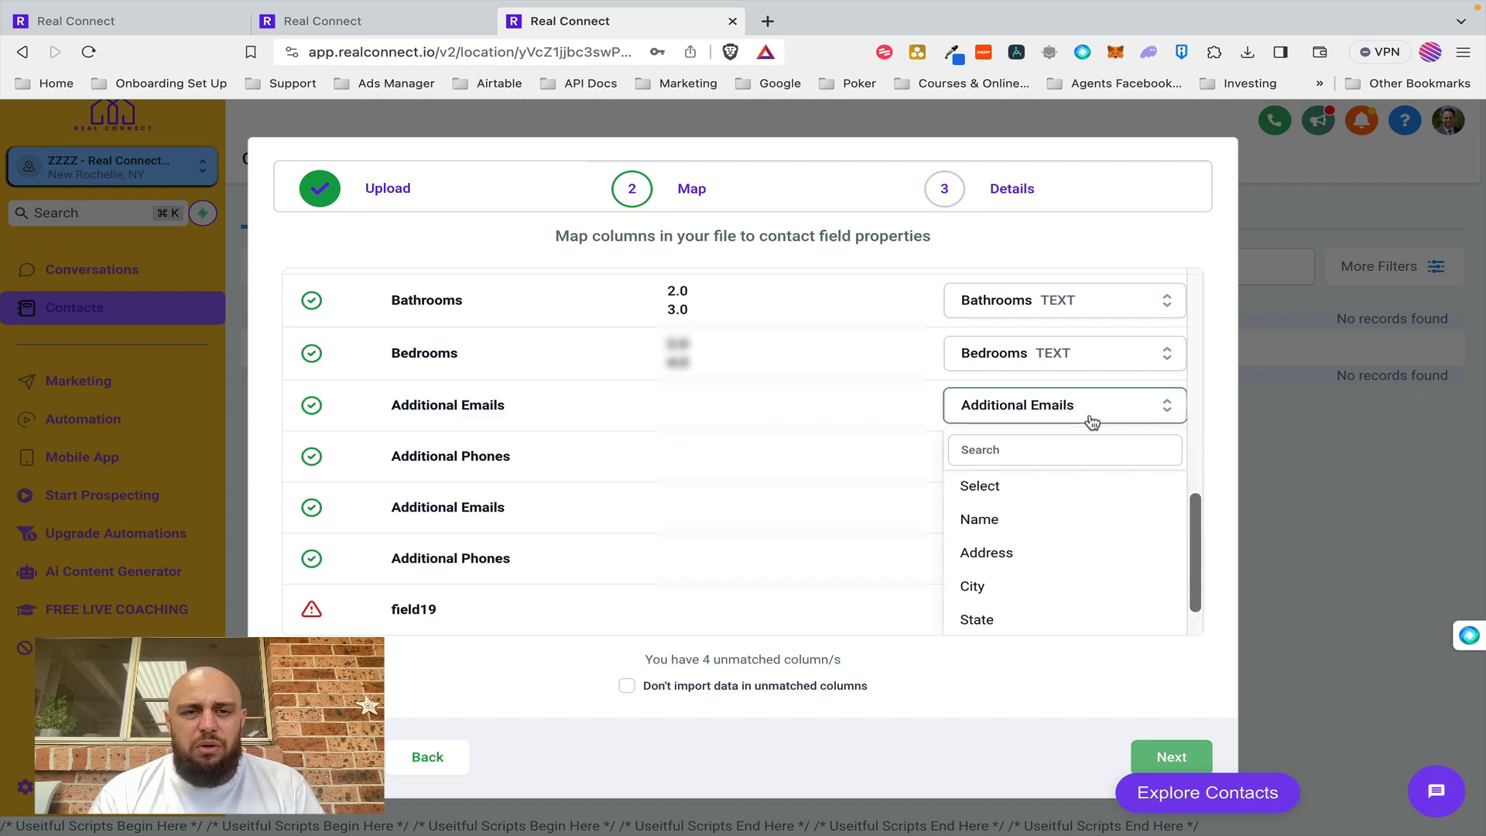
pyautogui.hotkey('ctrl', 'Left')
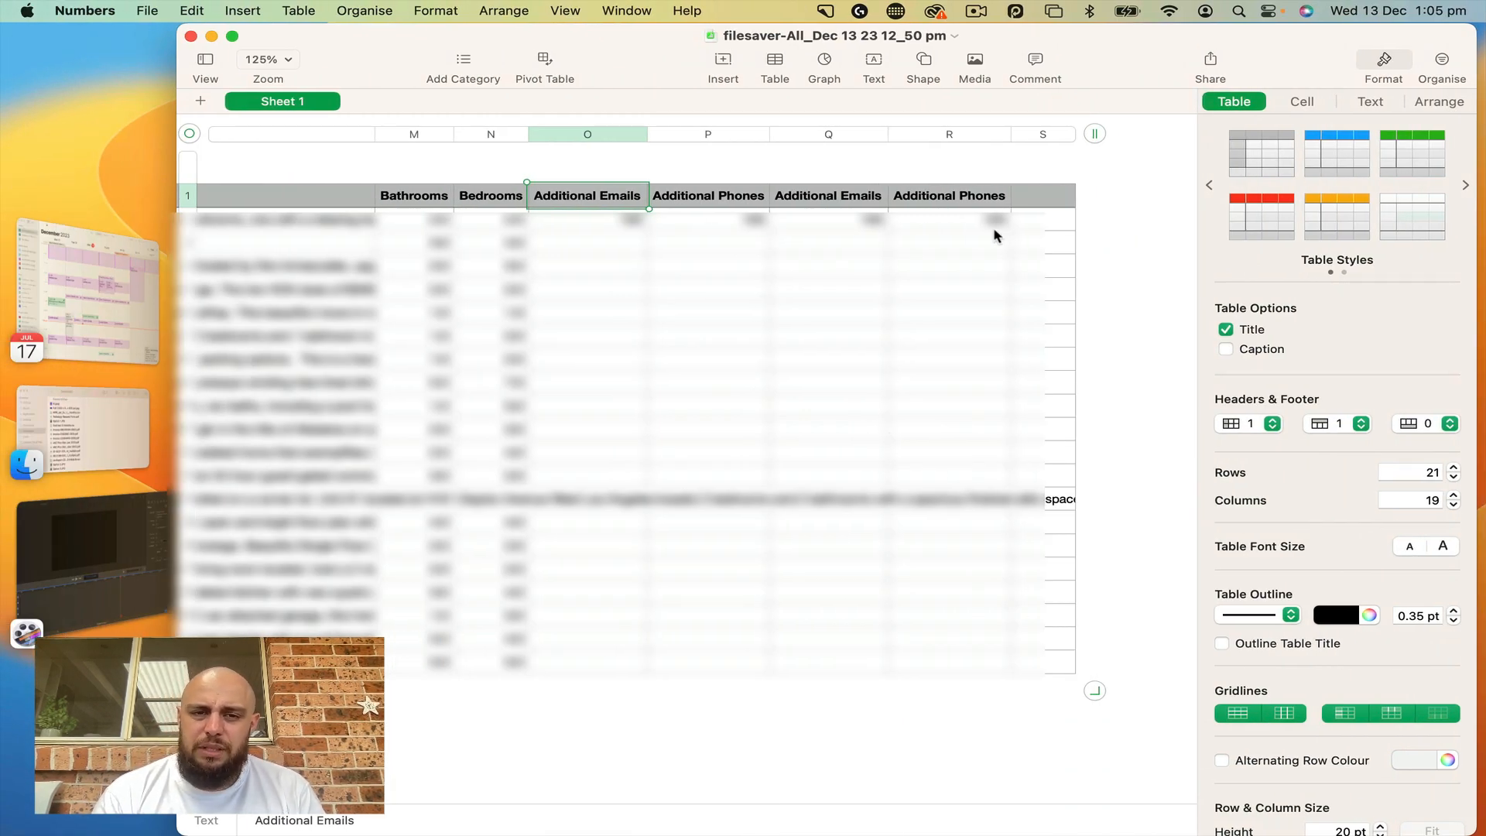
pyautogui.click(581, 225)
pyautogui.hotkey('ctrl', 'Right')
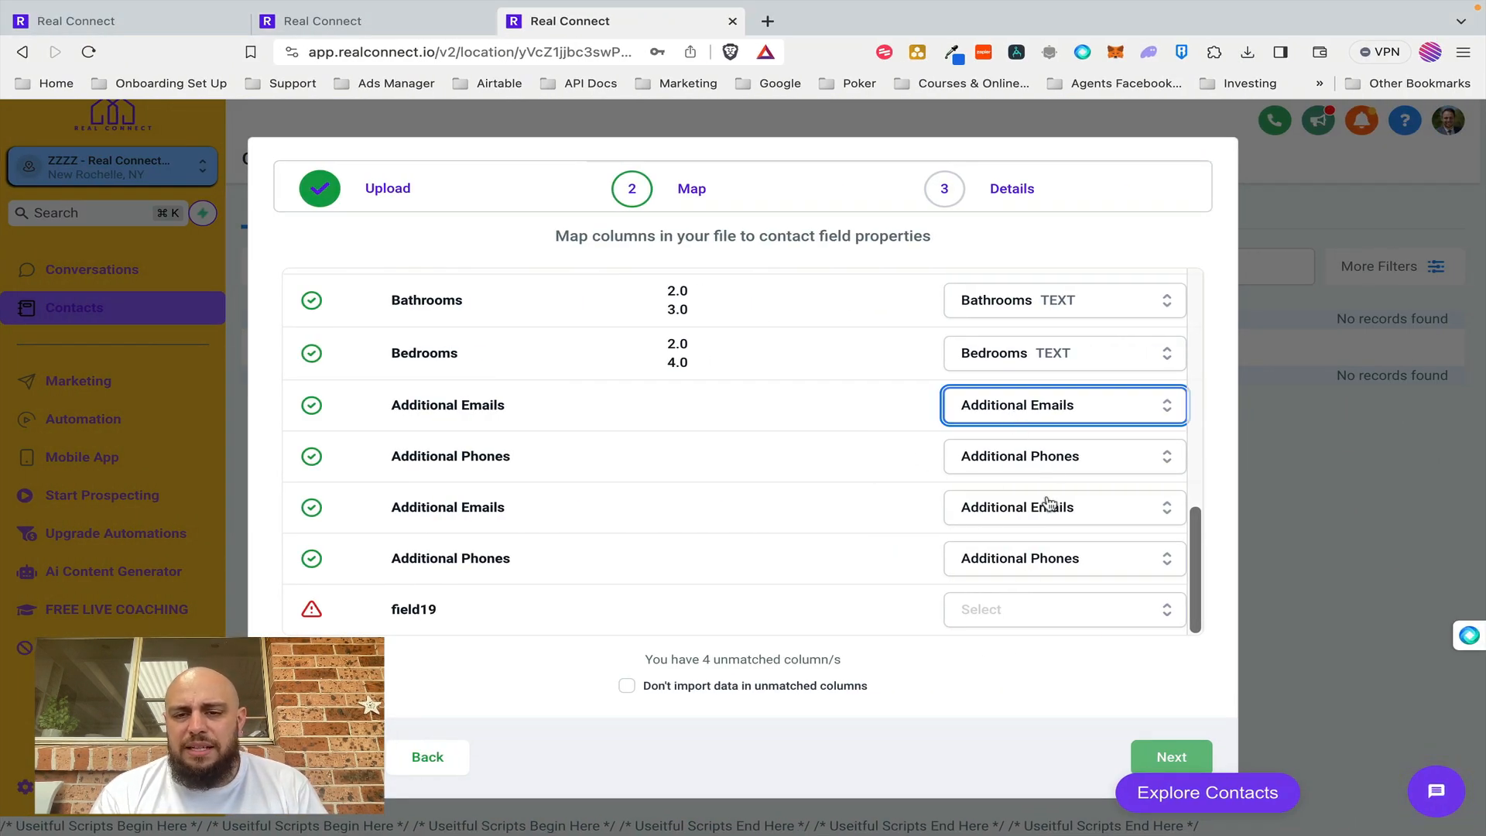
# Clear the field matches for the Additional Emails and Additional Phones columns, resetting both to Select.
pyautogui.click(1061, 411)
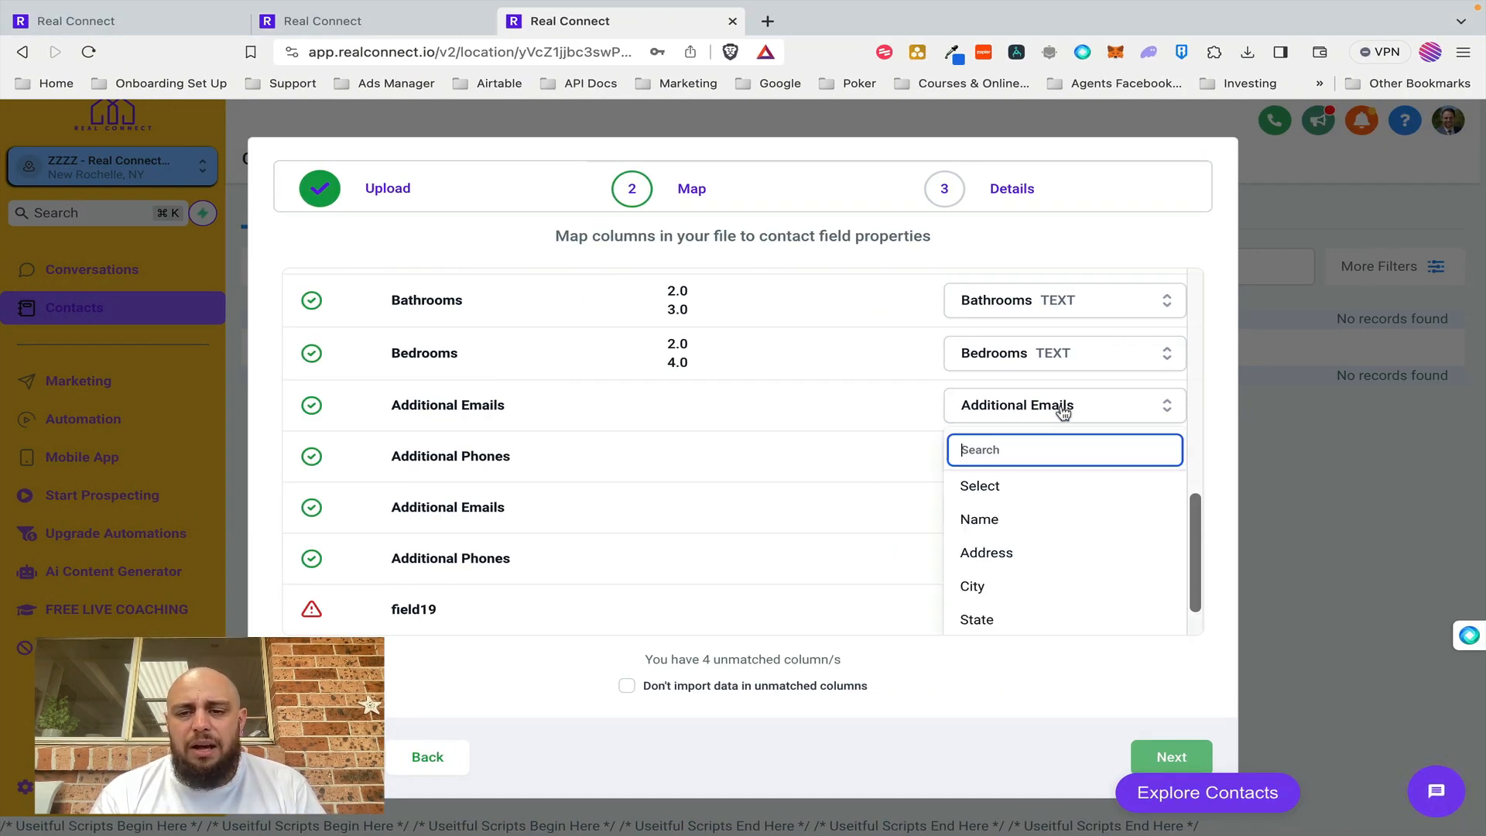
pyautogui.click(1023, 485)
pyautogui.click(1037, 473)
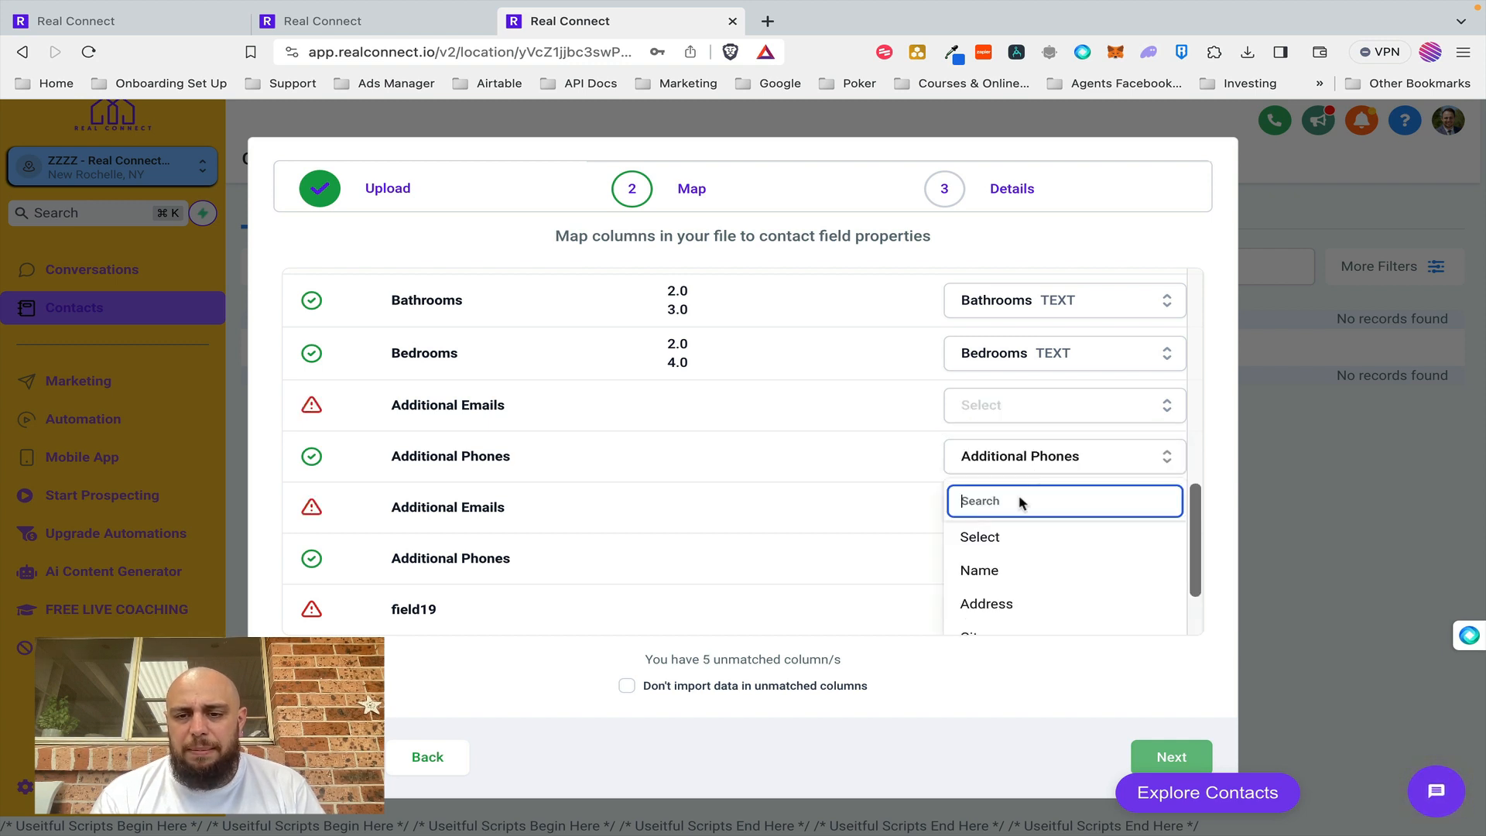
pyautogui.click(1005, 534)
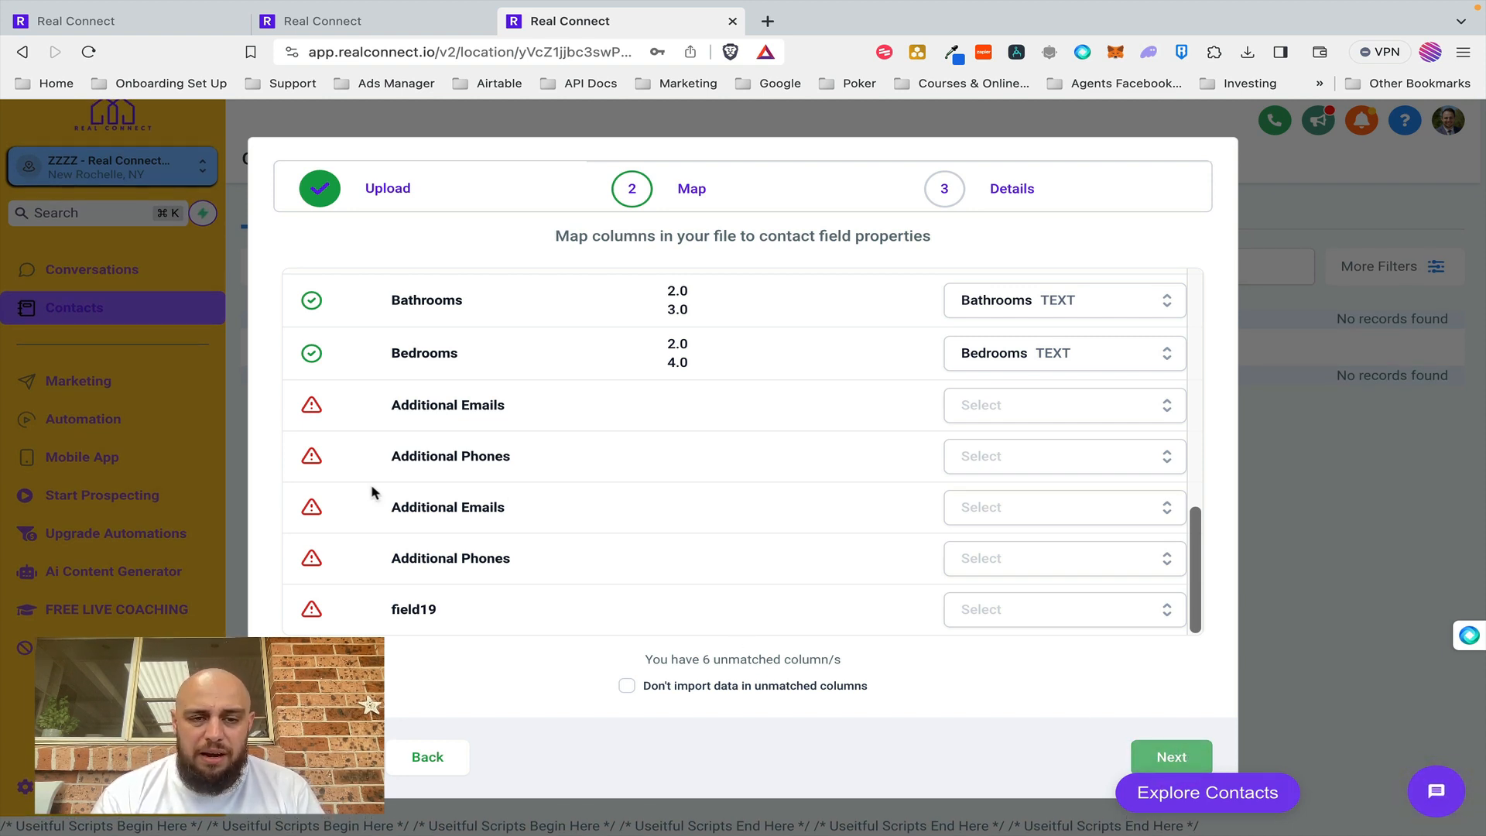
# Exclude data in unmatched columns from the import and continue to the final details.
pyautogui.moveTo(839, 656); pyautogui.dragTo(645, 659)
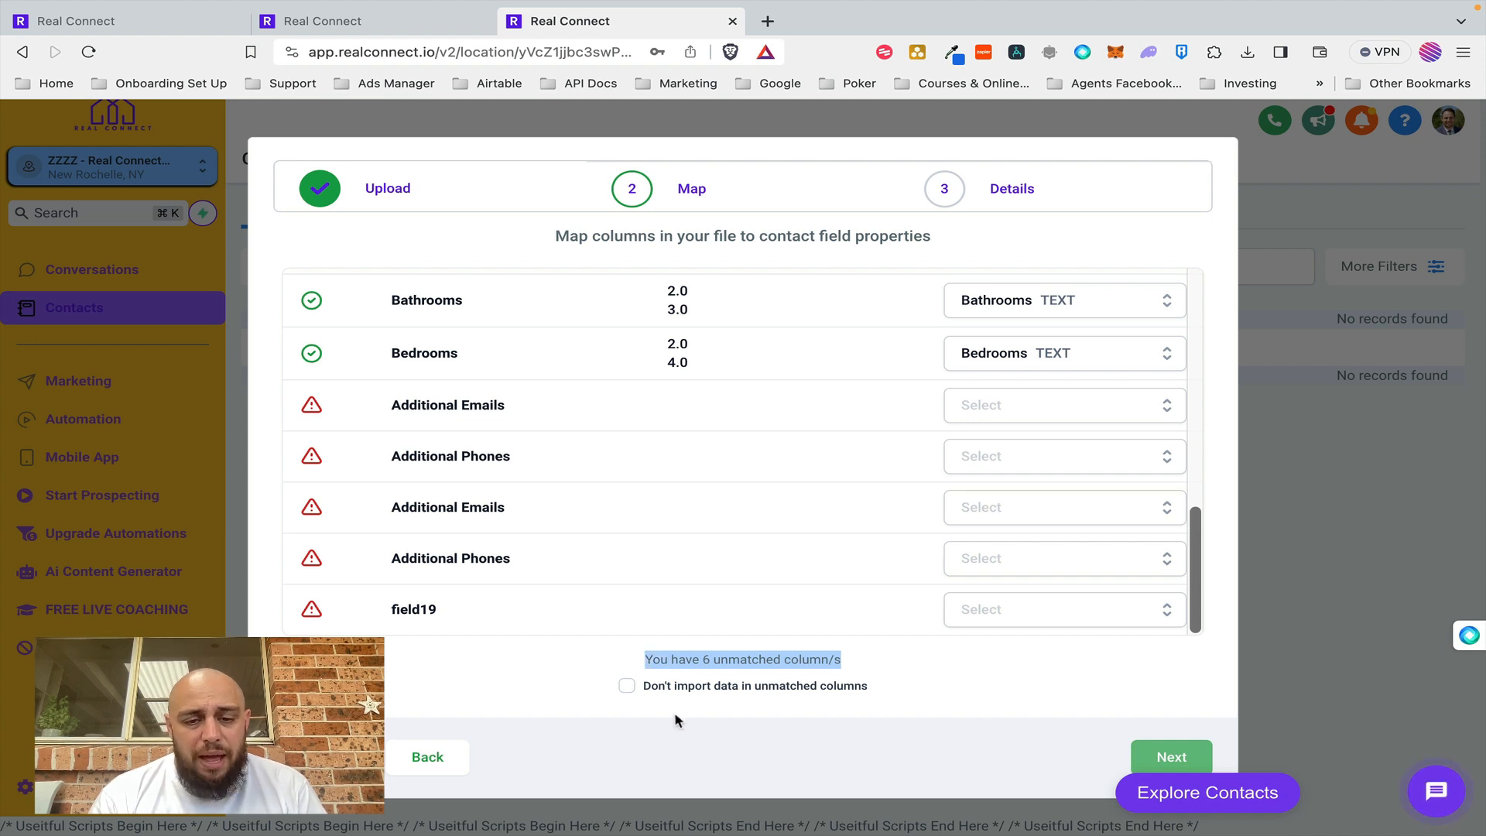
pyautogui.click(625, 689)
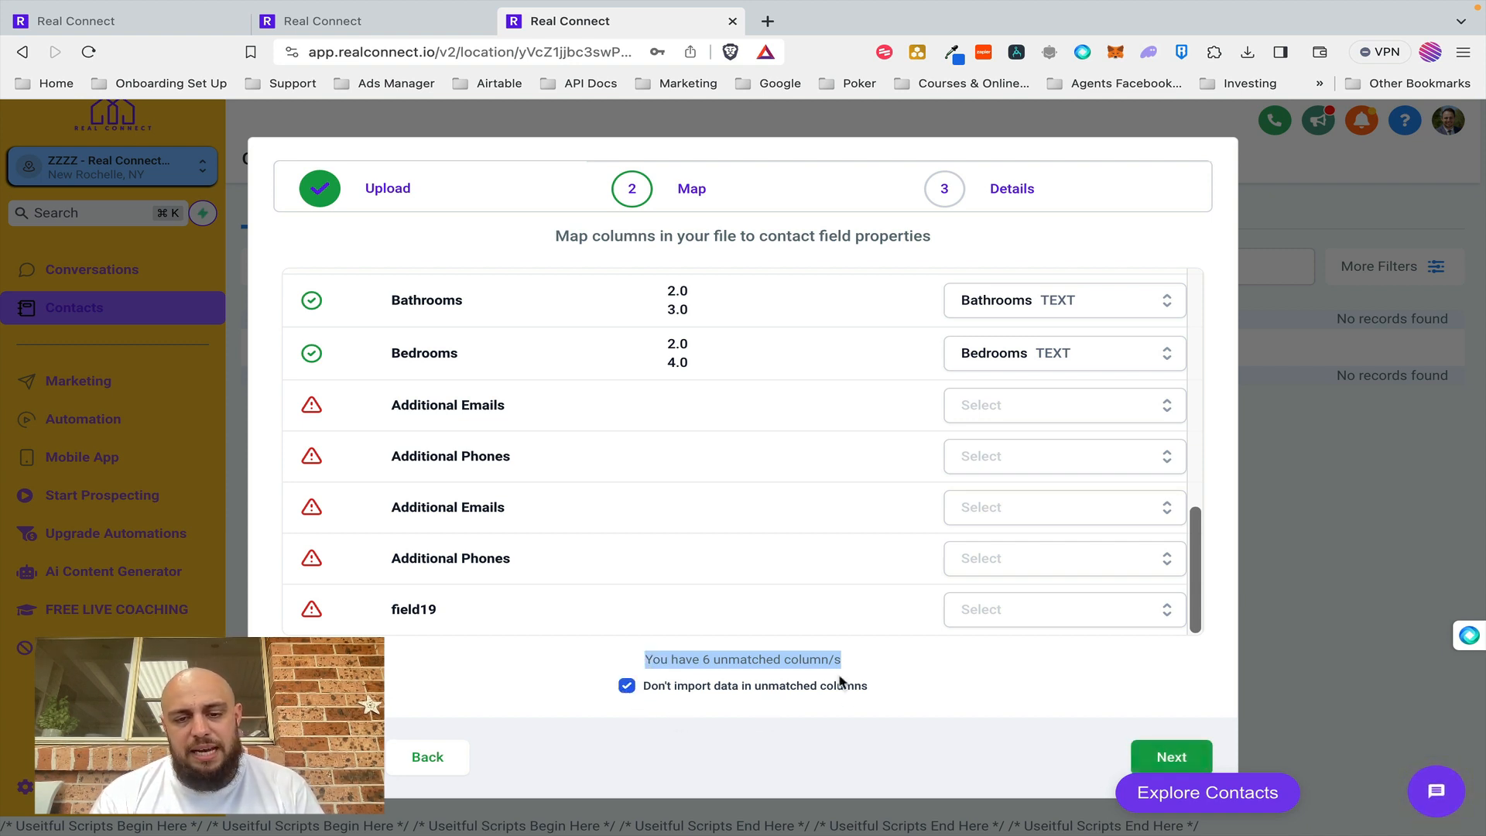
pyautogui.click(1171, 752)
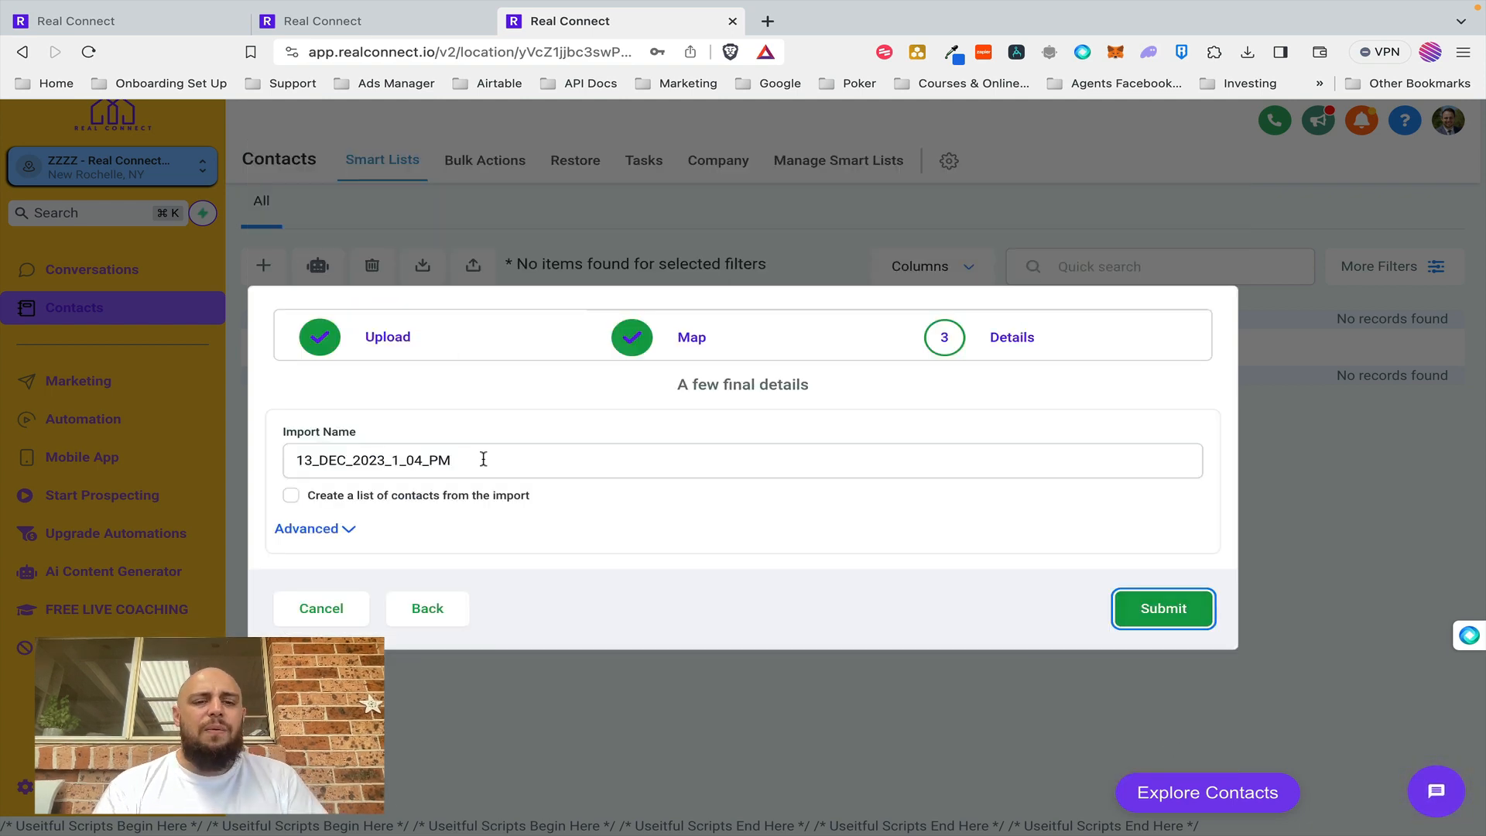
# Expand the Advanced import options and review the default import name.
pyautogui.click(345, 532)
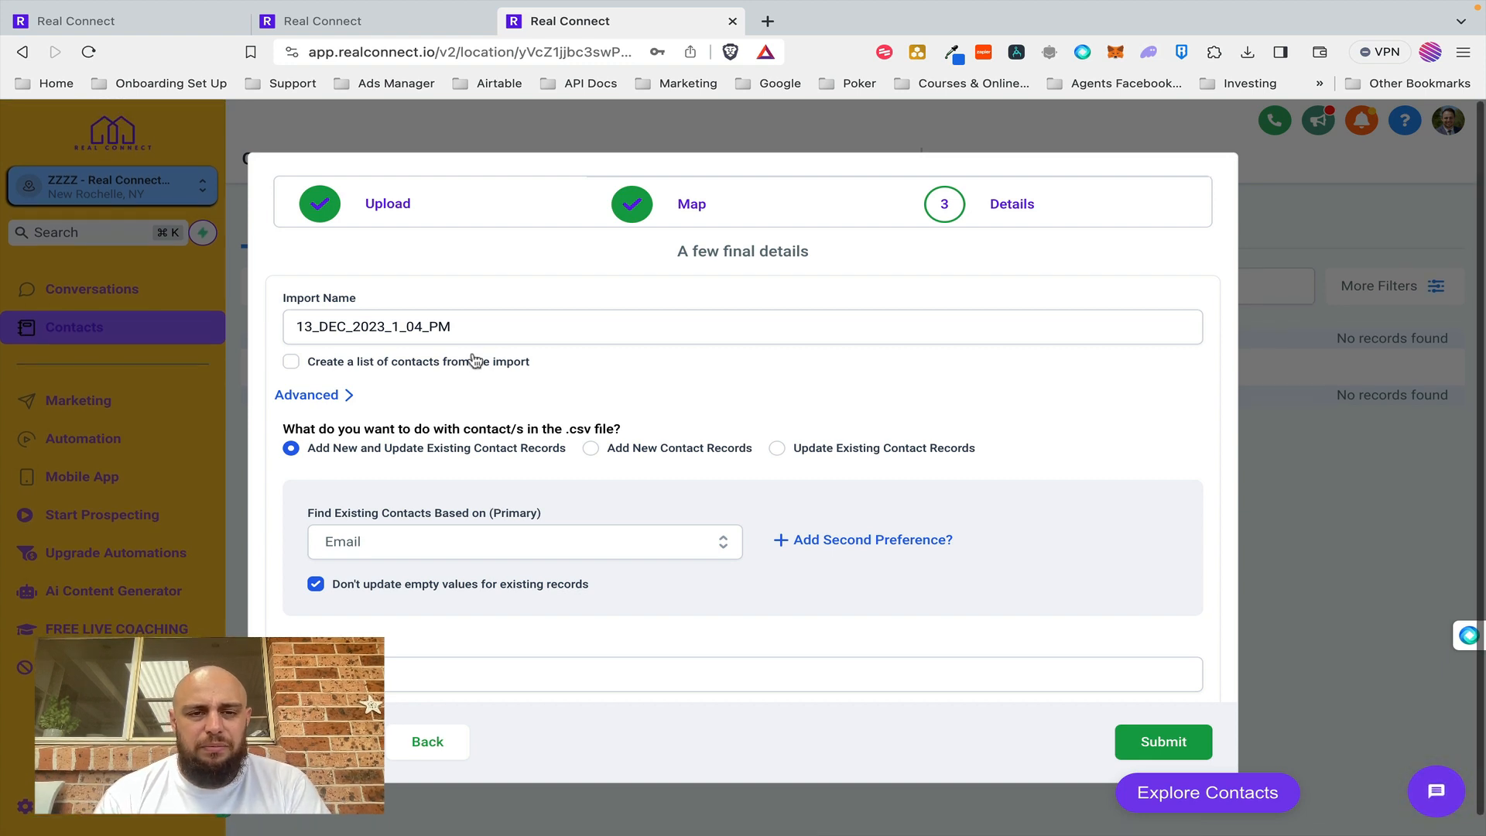
pyautogui.moveTo(475, 326); pyautogui.dragTo(275, 329)
pyautogui.moveTo(365, 296); pyautogui.dragTo(259, 294)
pyautogui.click(428, 326)
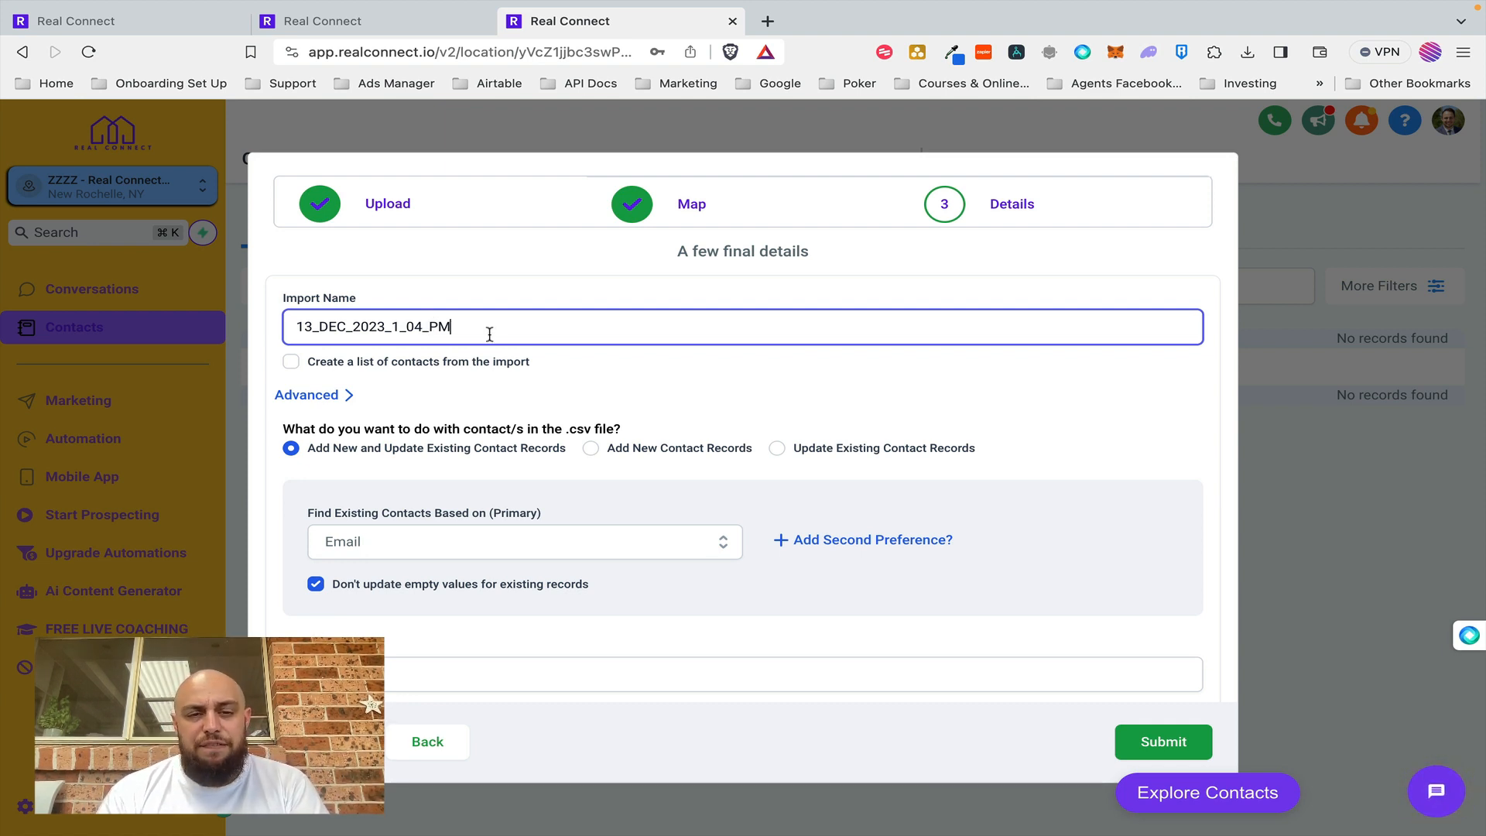
pyautogui.doubleClick(408, 334)
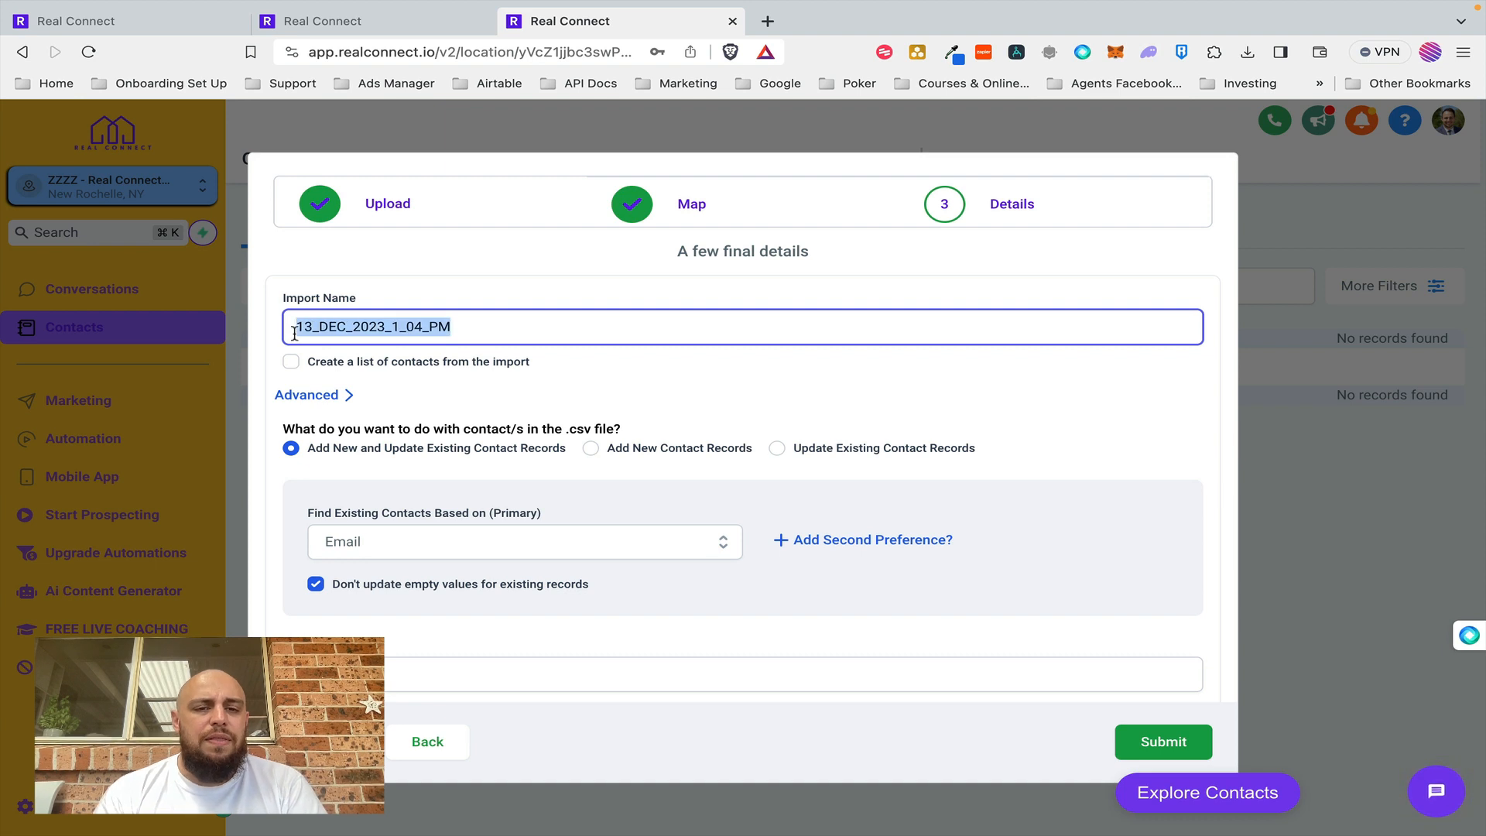
pyautogui.click(456, 291)
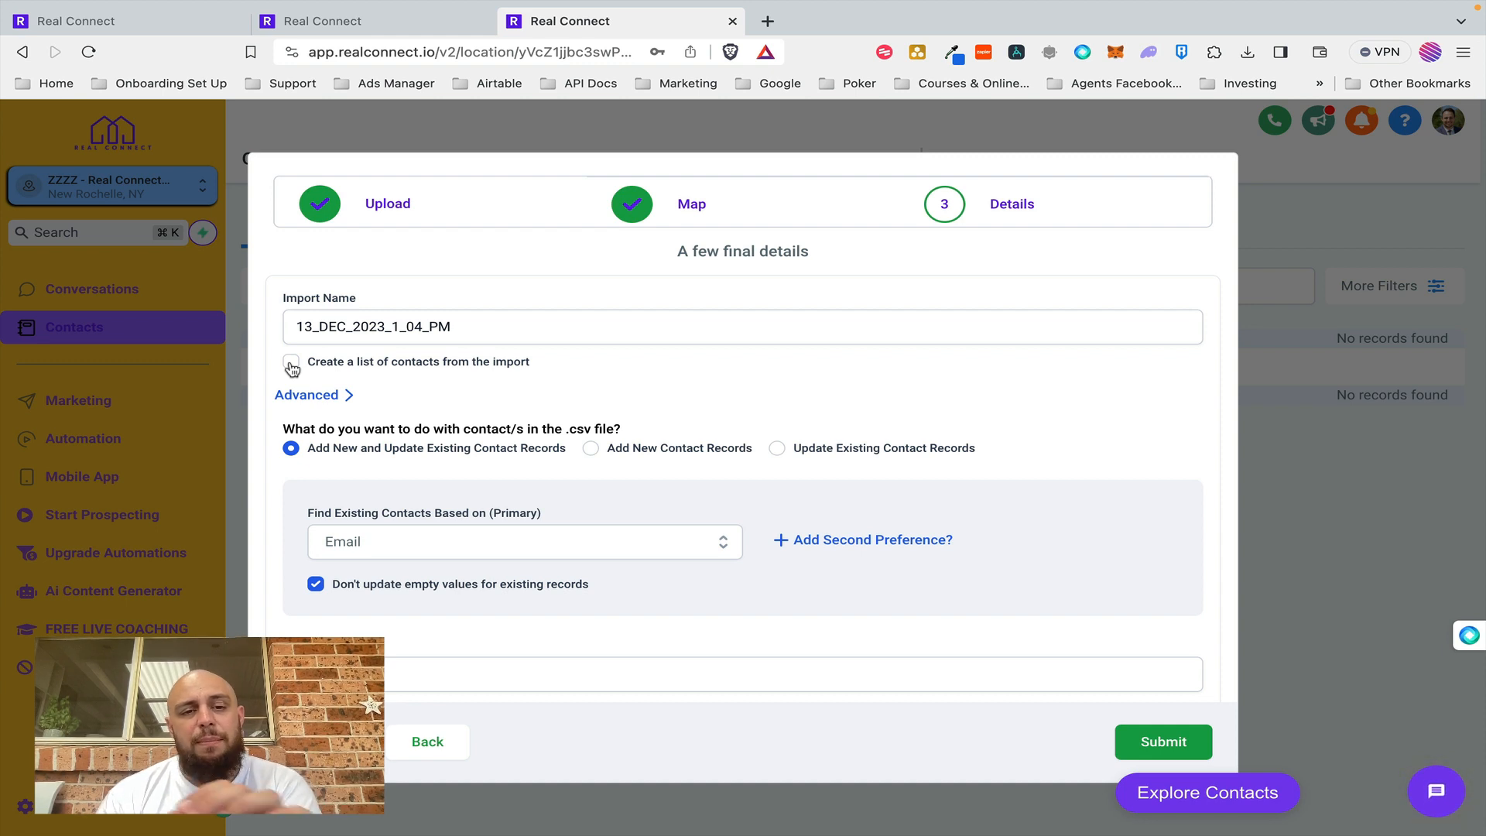
# Enable creating a list of contacts from the import and name the import "Import 13th December - Demo".
pyautogui.moveTo(483, 324); pyautogui.dragTo(308, 317)
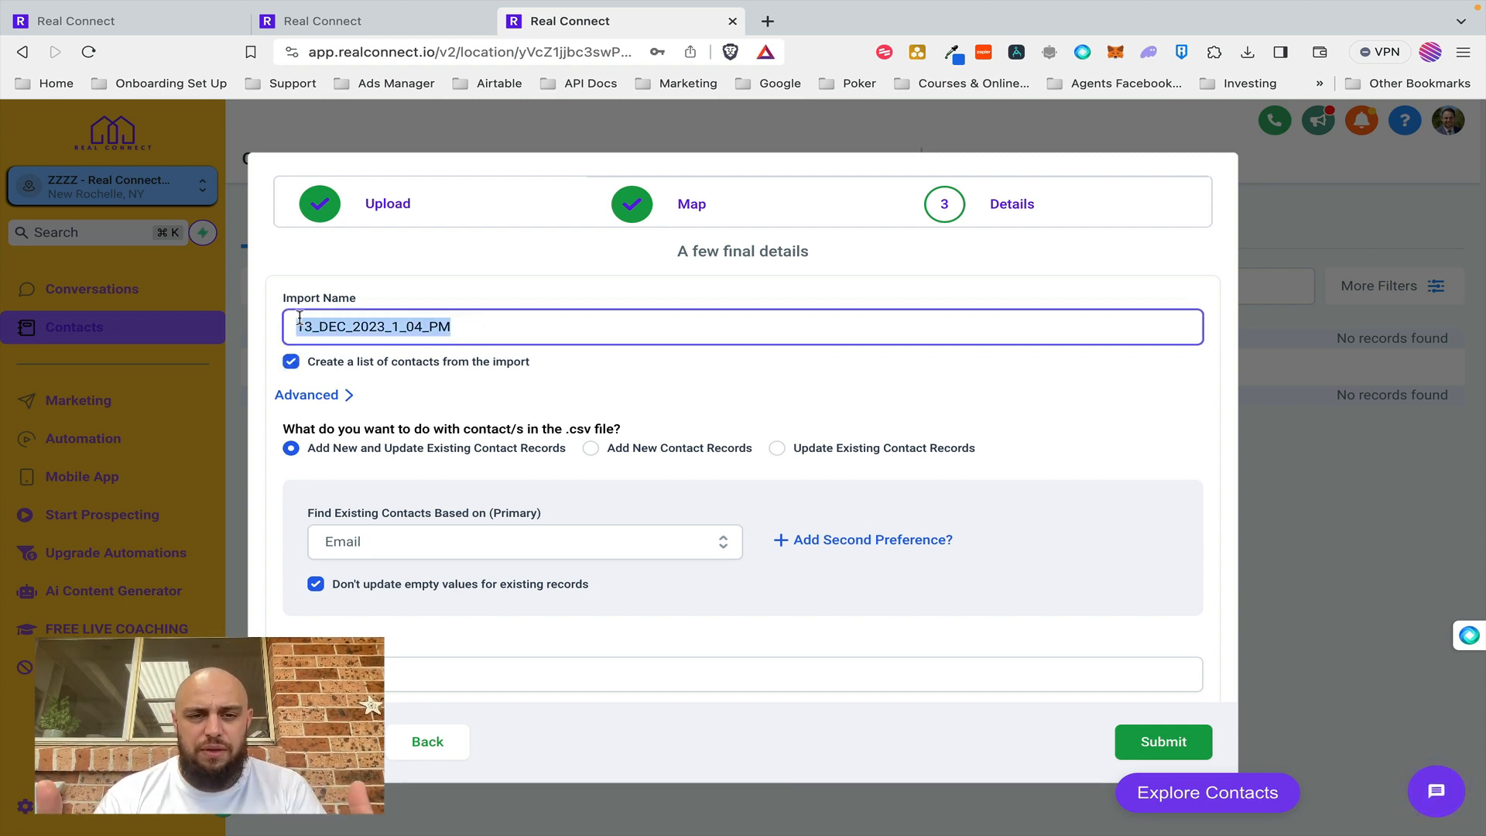
pyautogui.write('Import ')
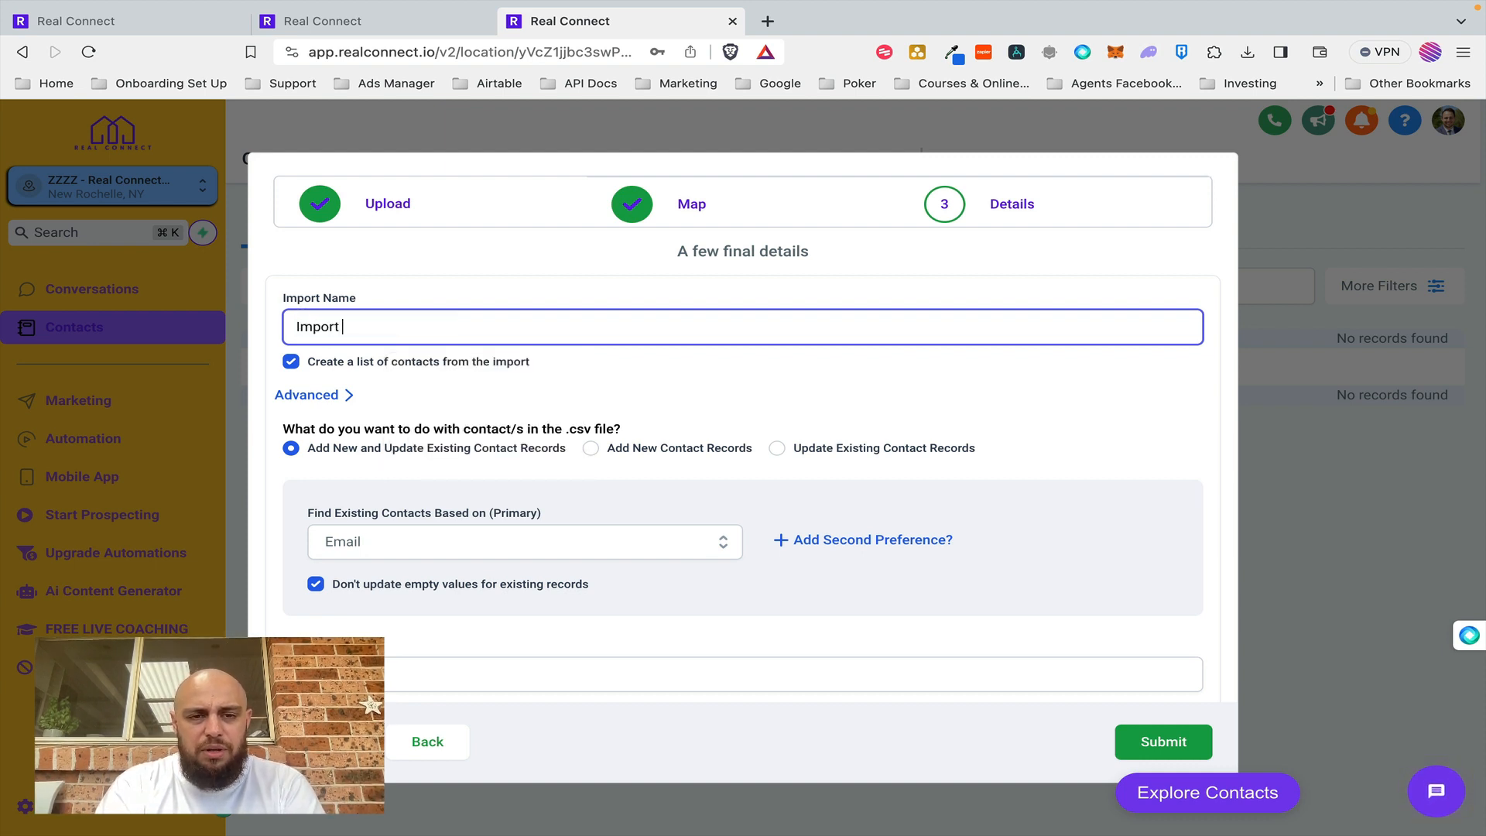
pyautogui.write('13th December')
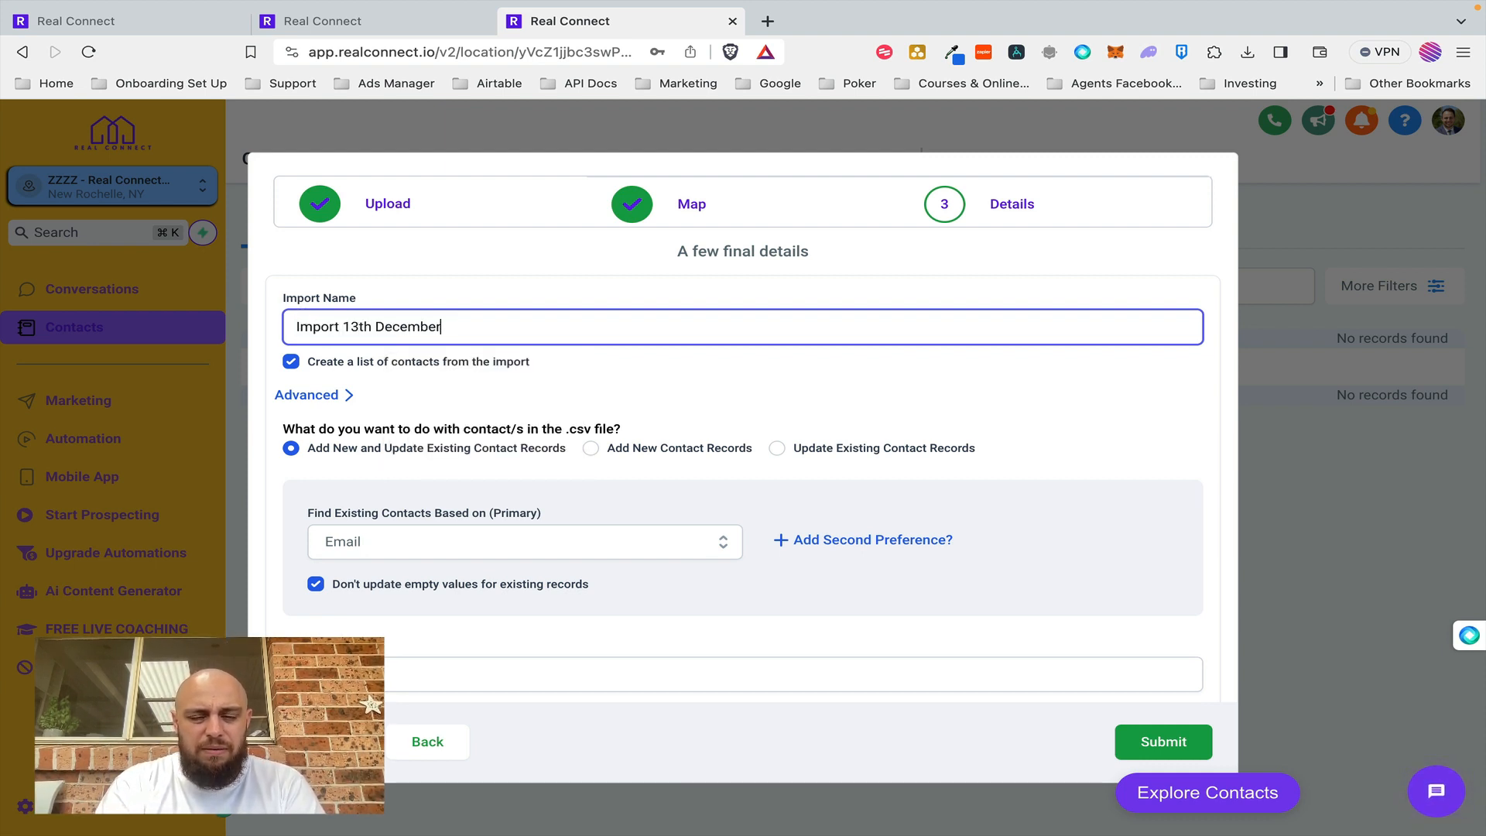
pyautogui.write(' - Demo')
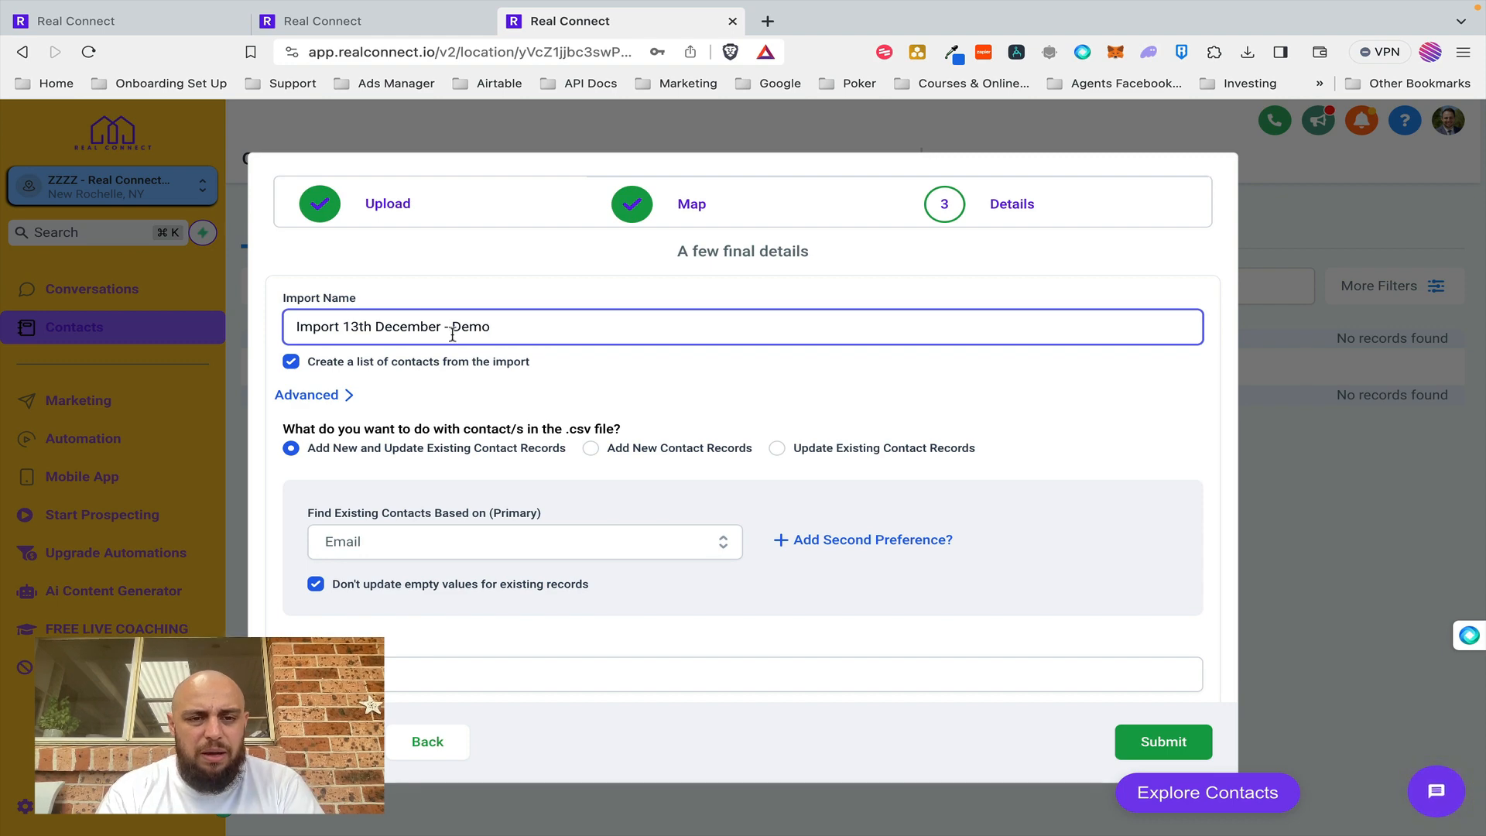
pyautogui.doubleClick(354, 365)
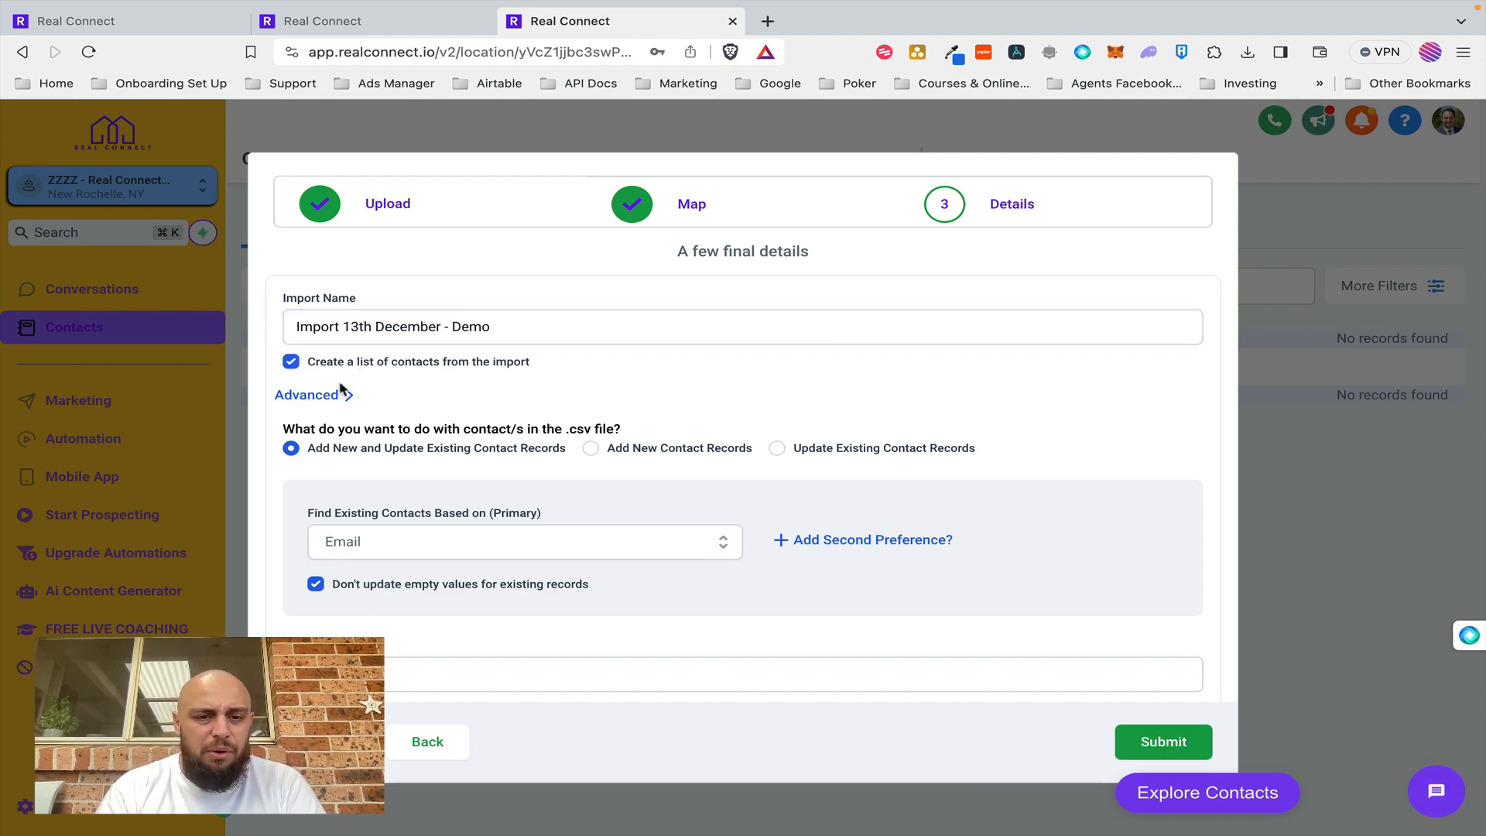
# Try the Add New Contact Records and Update Existing Contact Records choices for handling the CSV contacts.
pyautogui.click(340, 397)
pyautogui.click(334, 526)
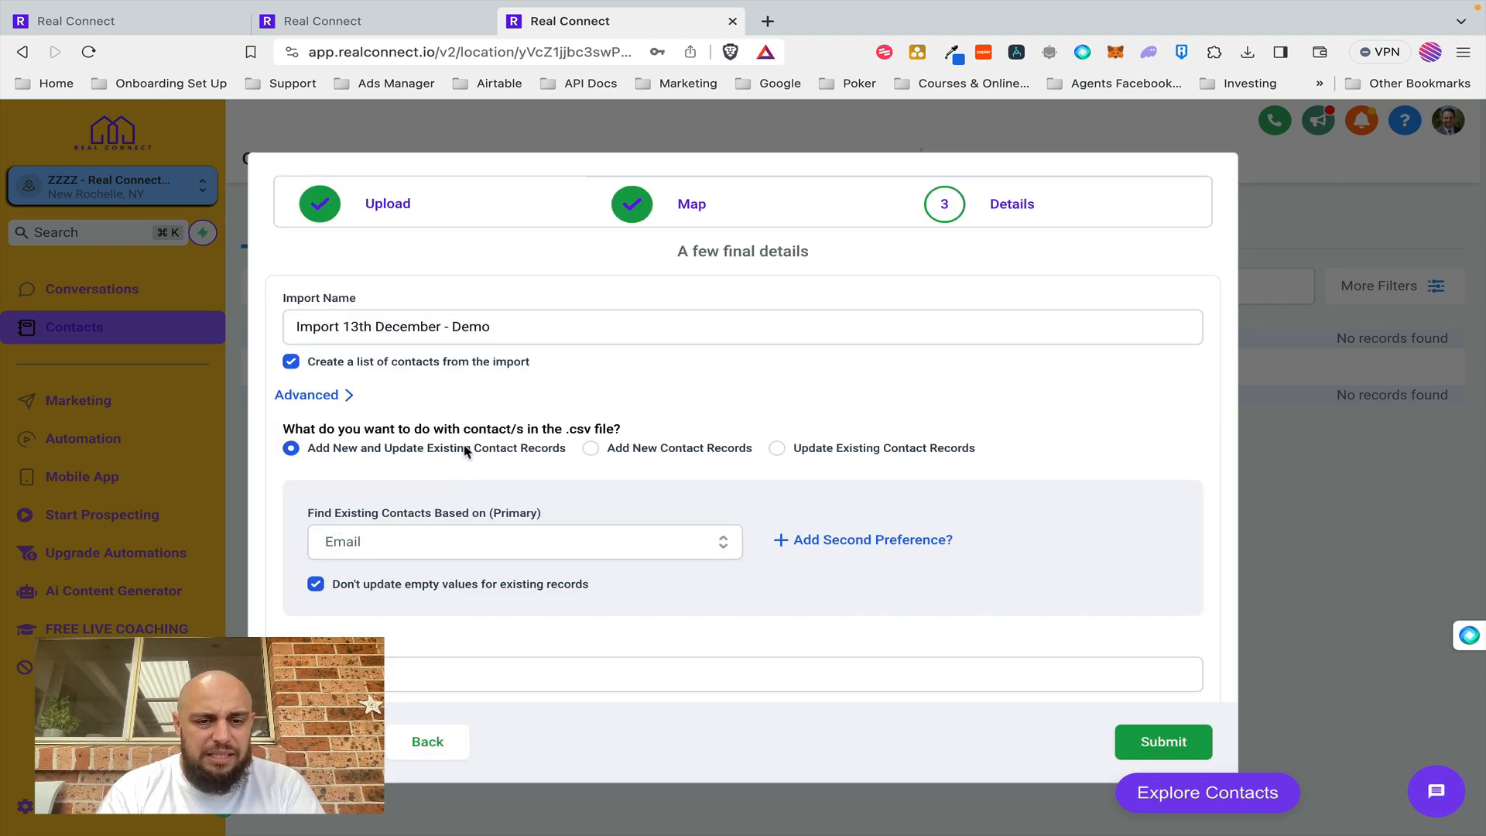
pyautogui.scroll(-1, 523, 422)
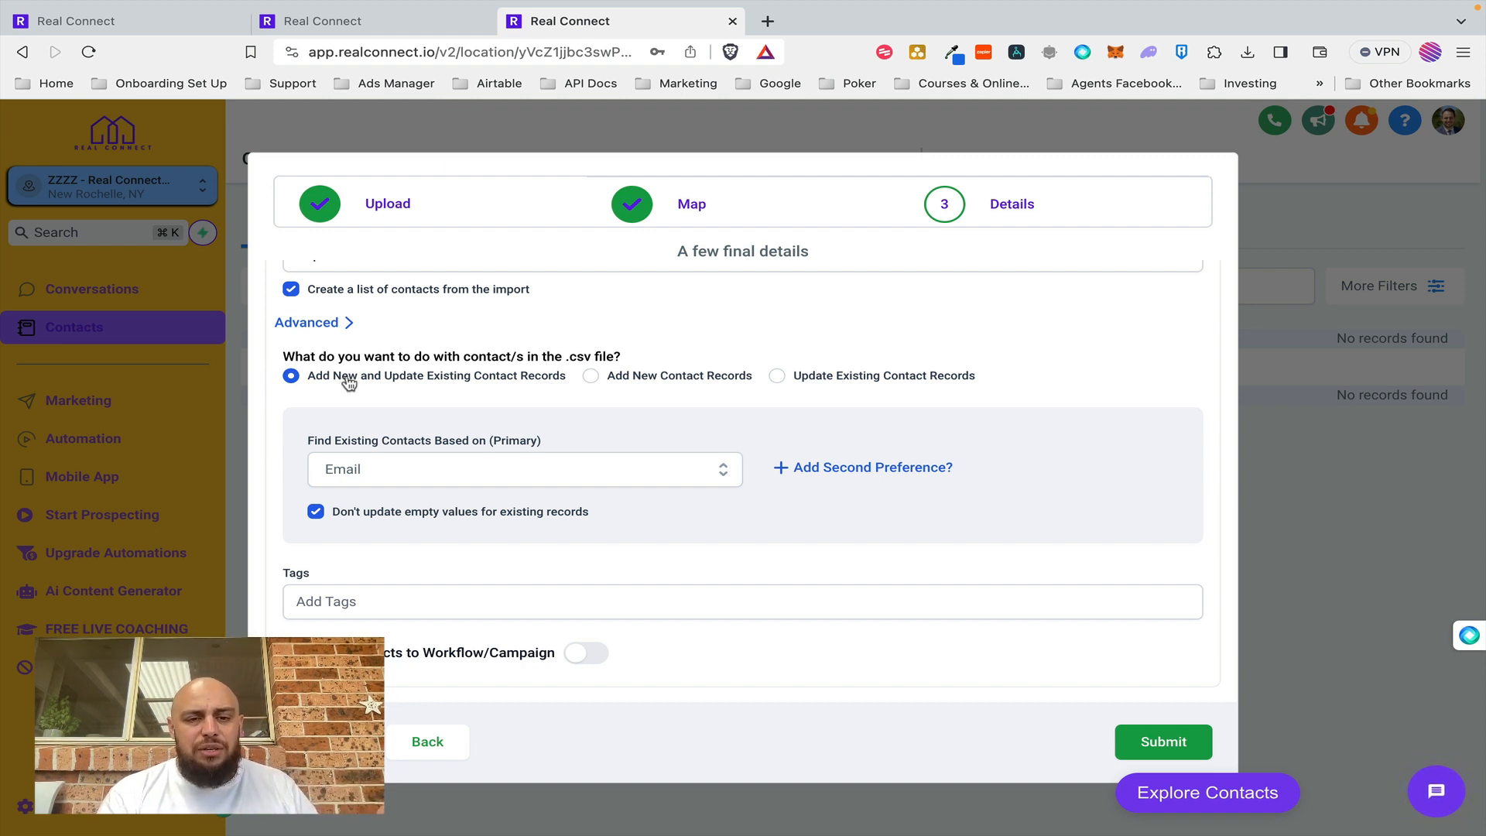
pyautogui.click(592, 379)
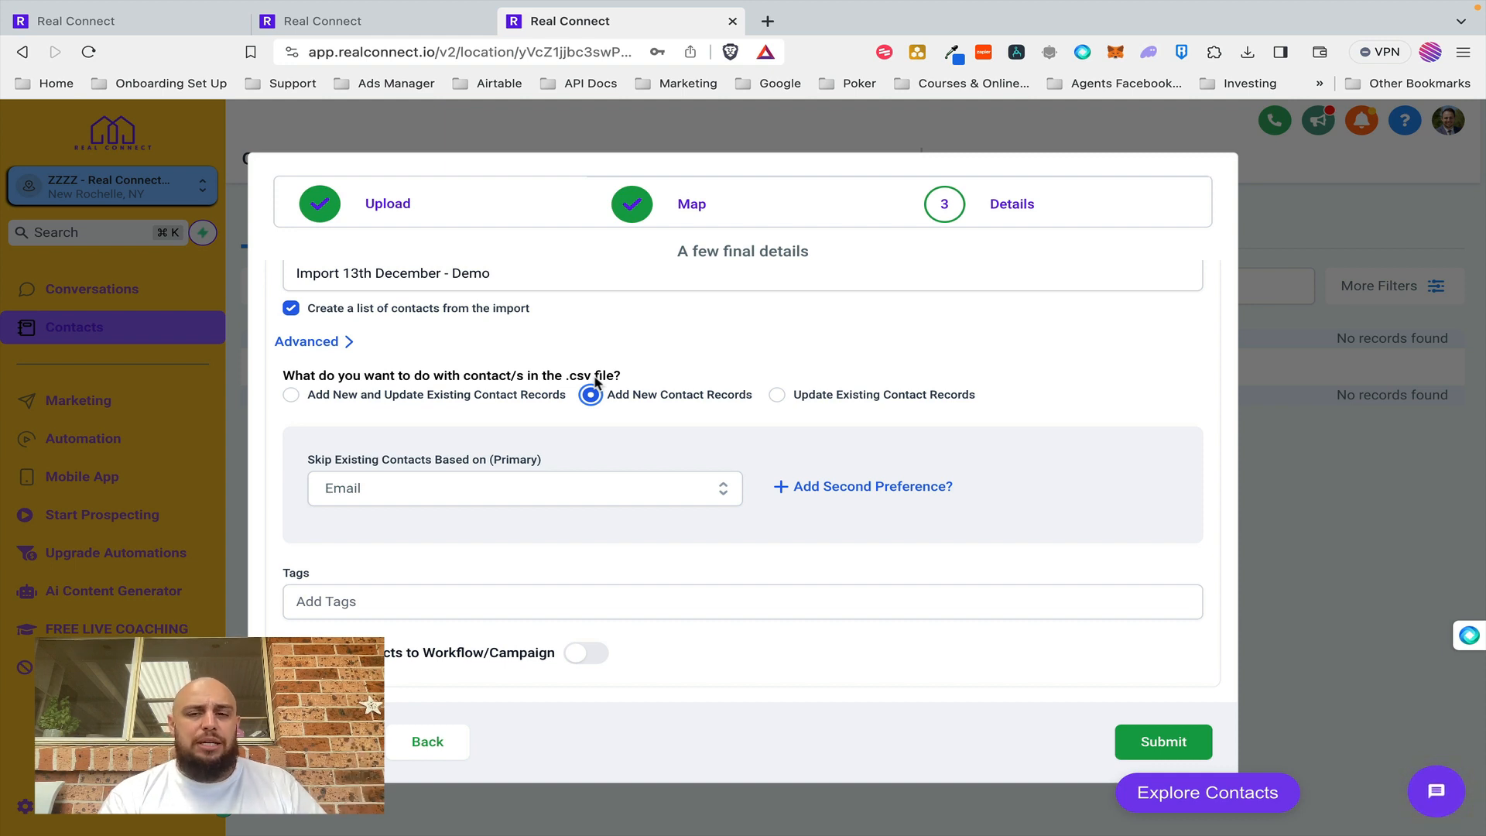
pyautogui.click(777, 395)
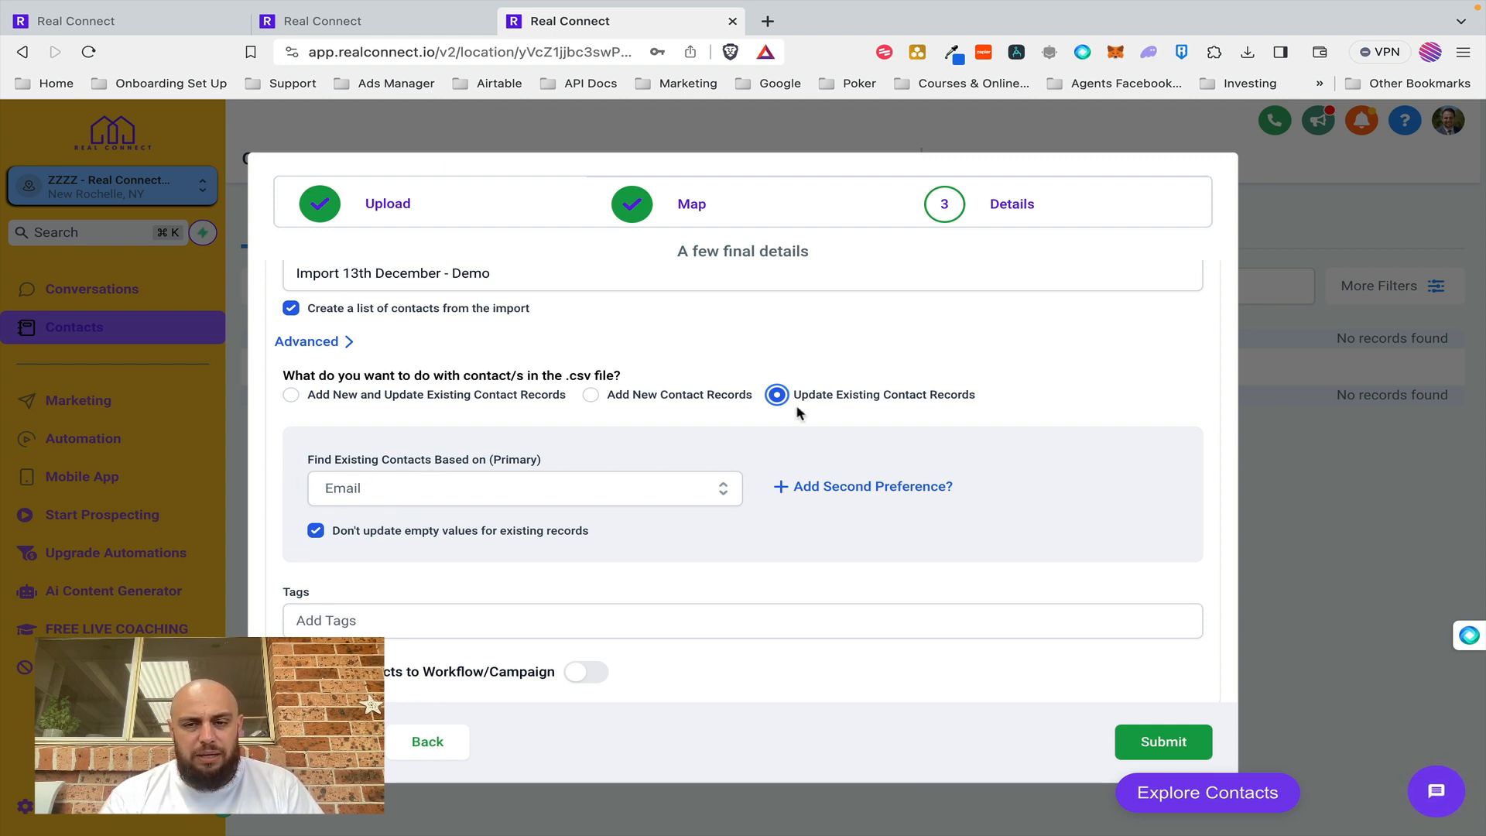
# Add a second preference for finding existing contacts and set it to Phone.
pyautogui.click(805, 486)
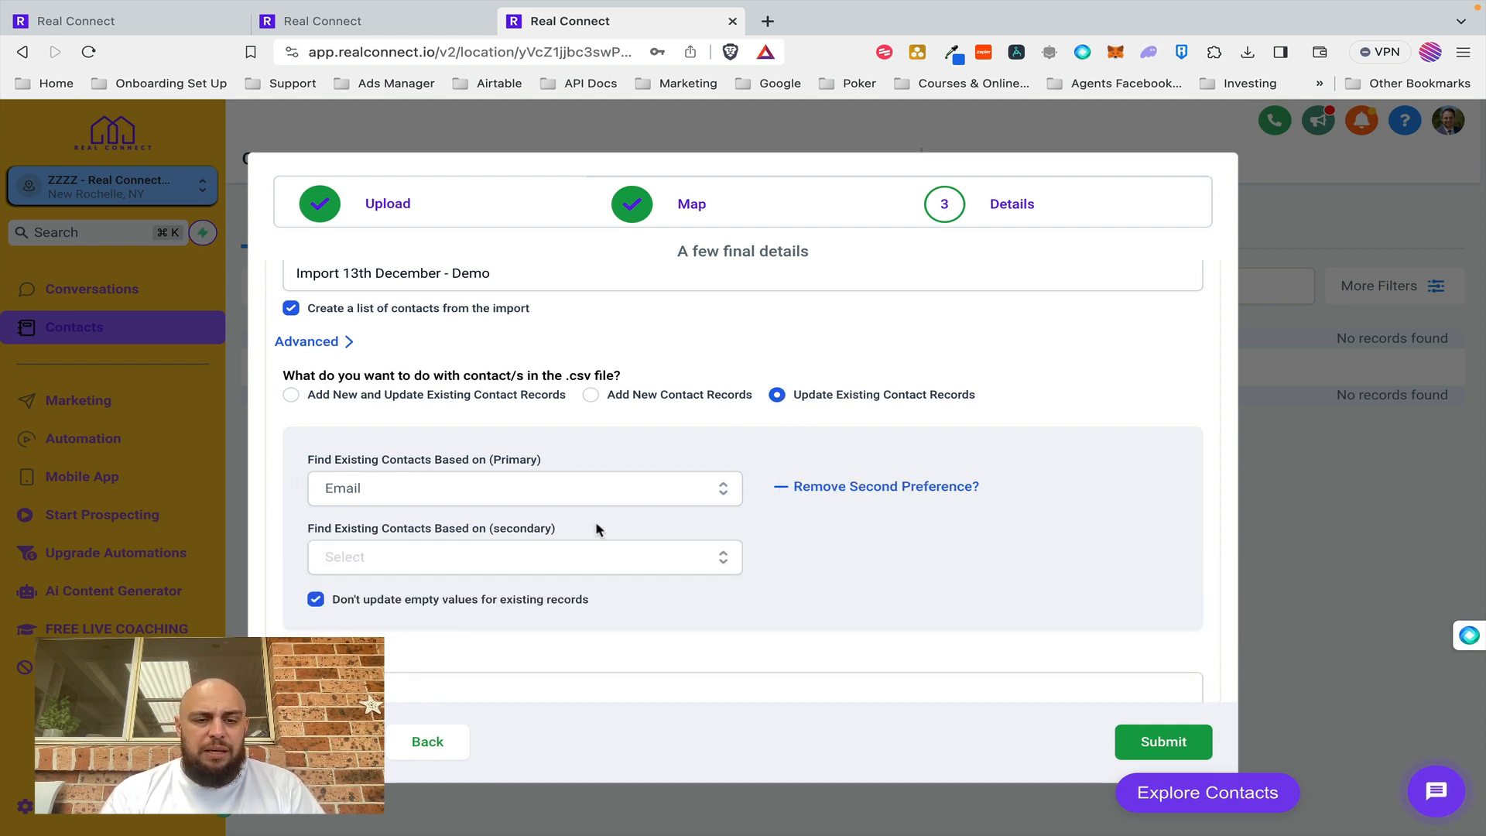
pyautogui.click(544, 551)
pyautogui.click(460, 509)
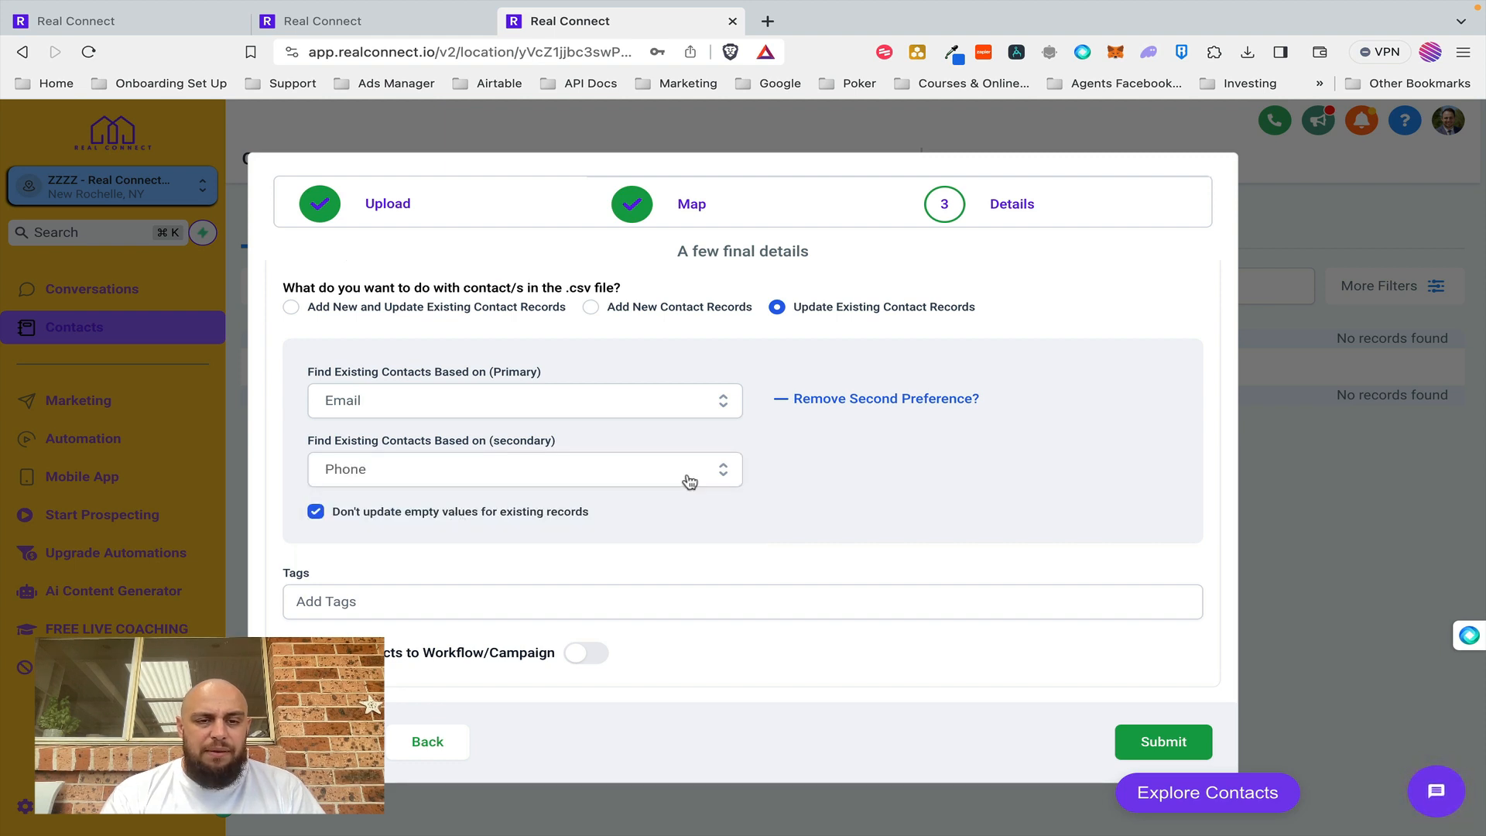
# Set the import to Add New and Update Existing Contact Records.
pyautogui.scroll(2, 690, 481)
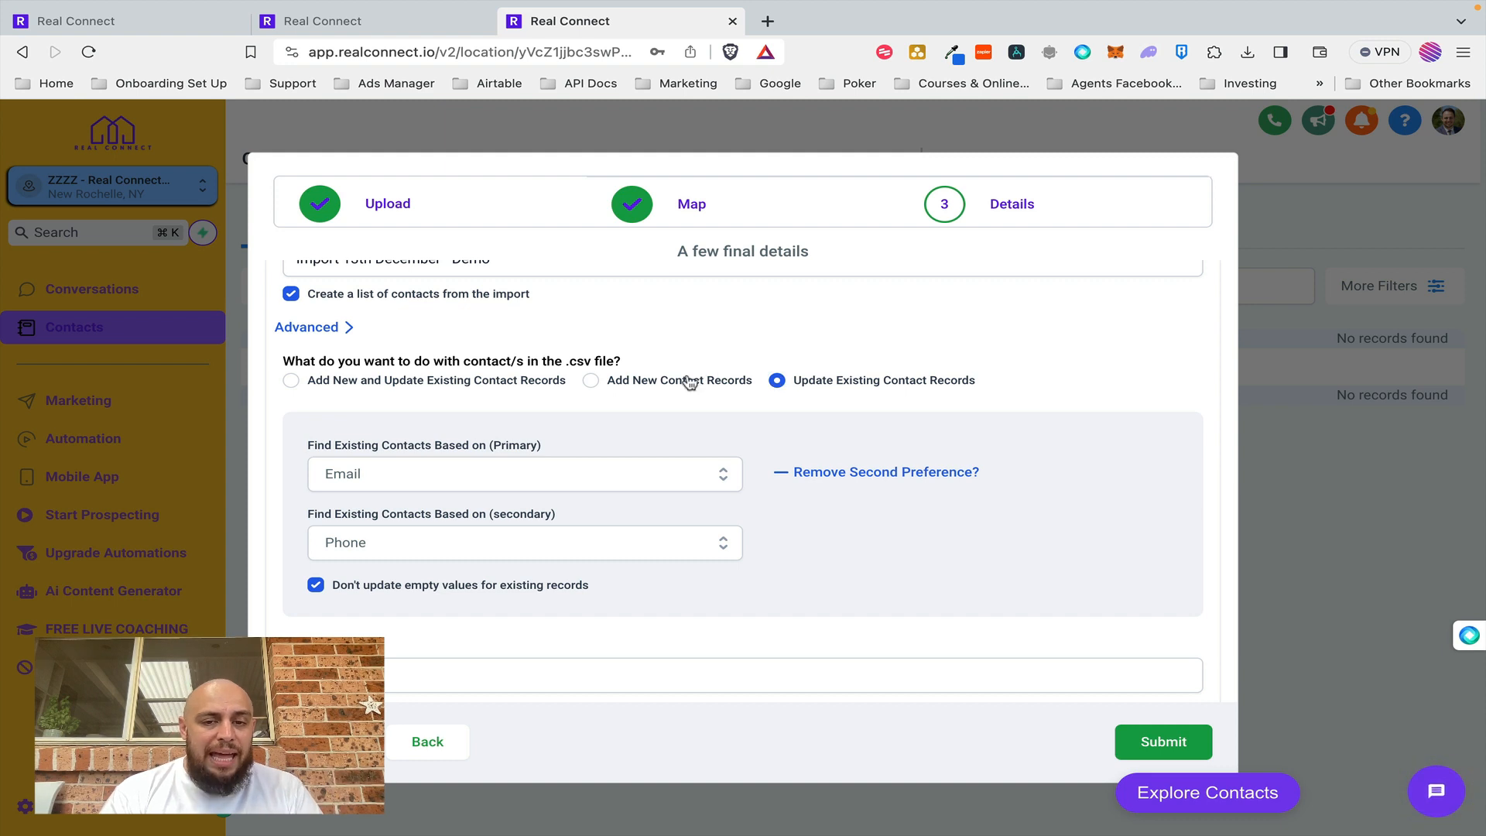
pyautogui.click(650, 381)
pyautogui.click(535, 383)
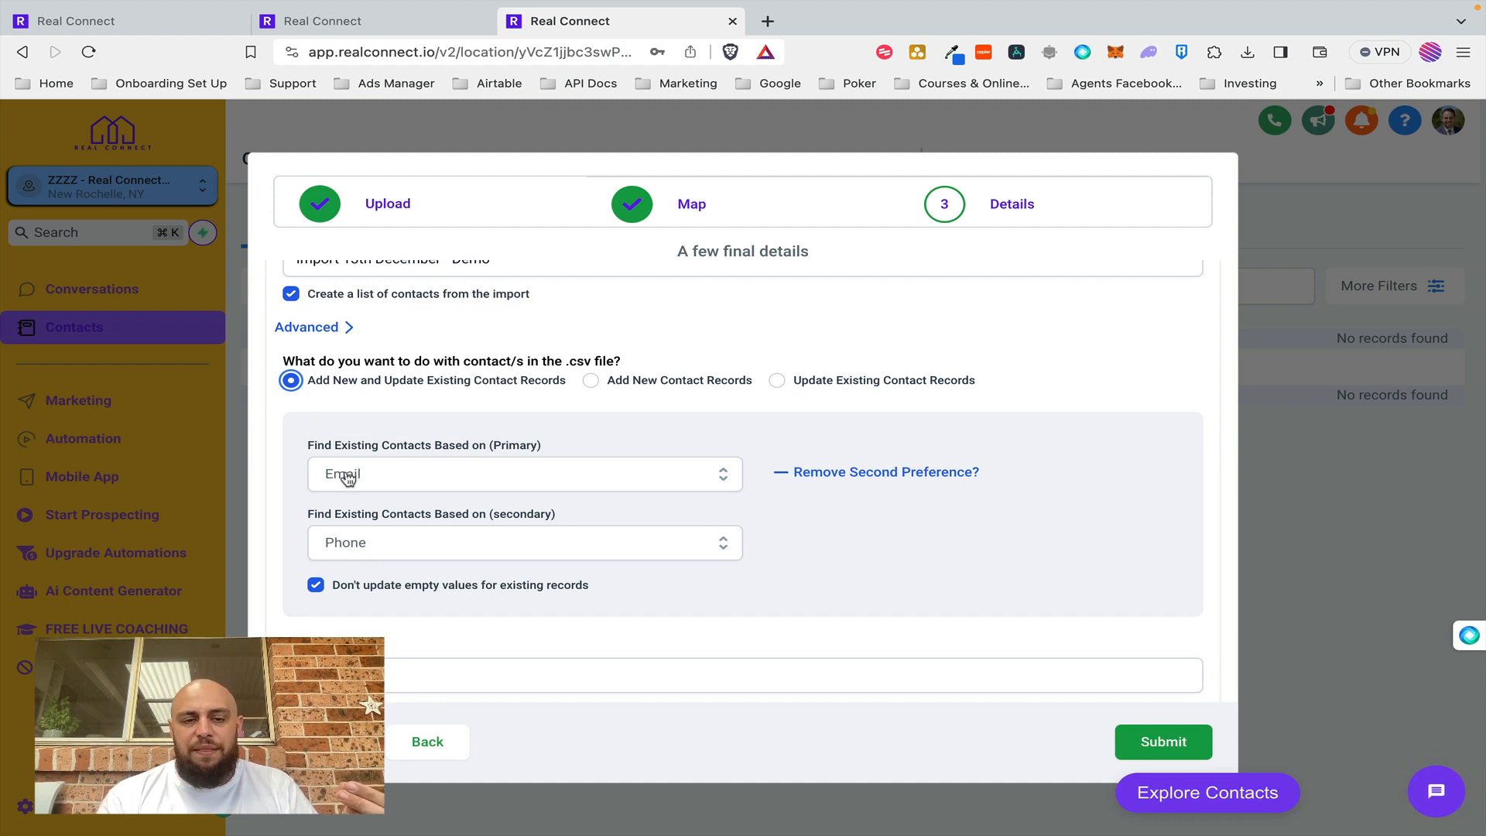
# Add the tag "import13thdec" to the contacts being imported.
pyautogui.scroll(-2, 397, 565)
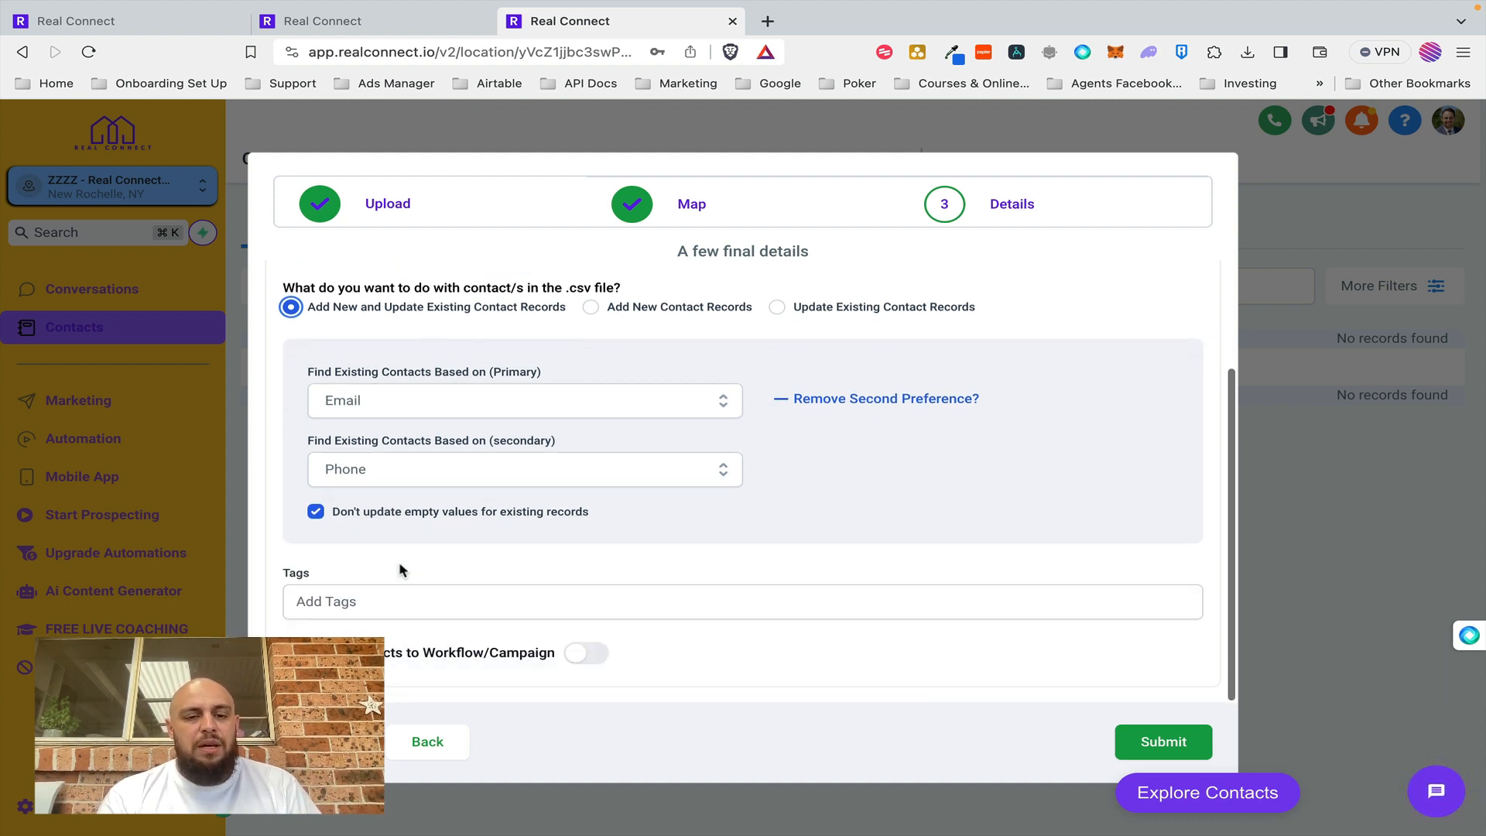
pyautogui.click(333, 600)
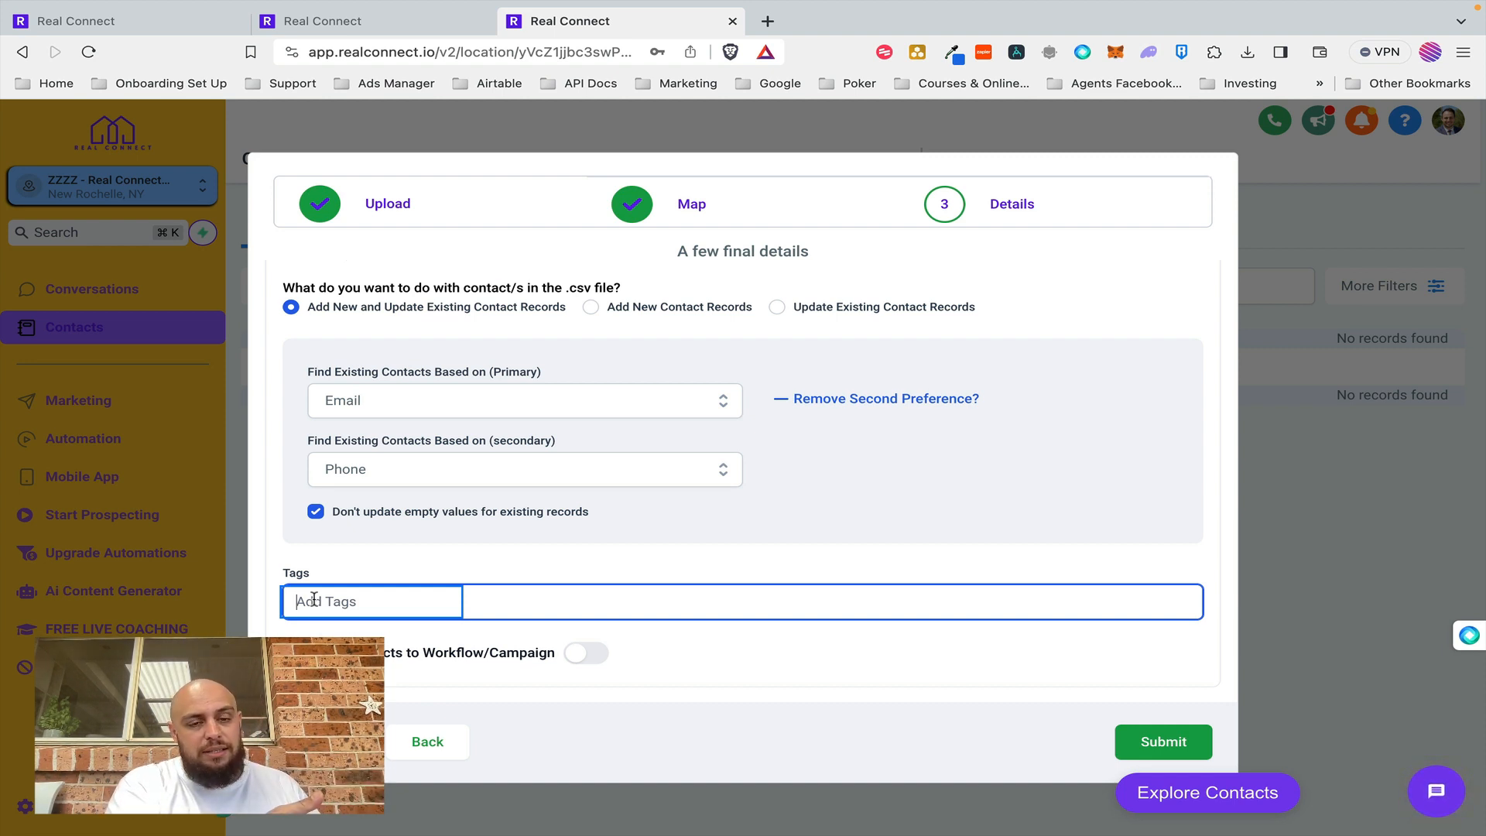
pyautogui.scroll(2, 530, 457)
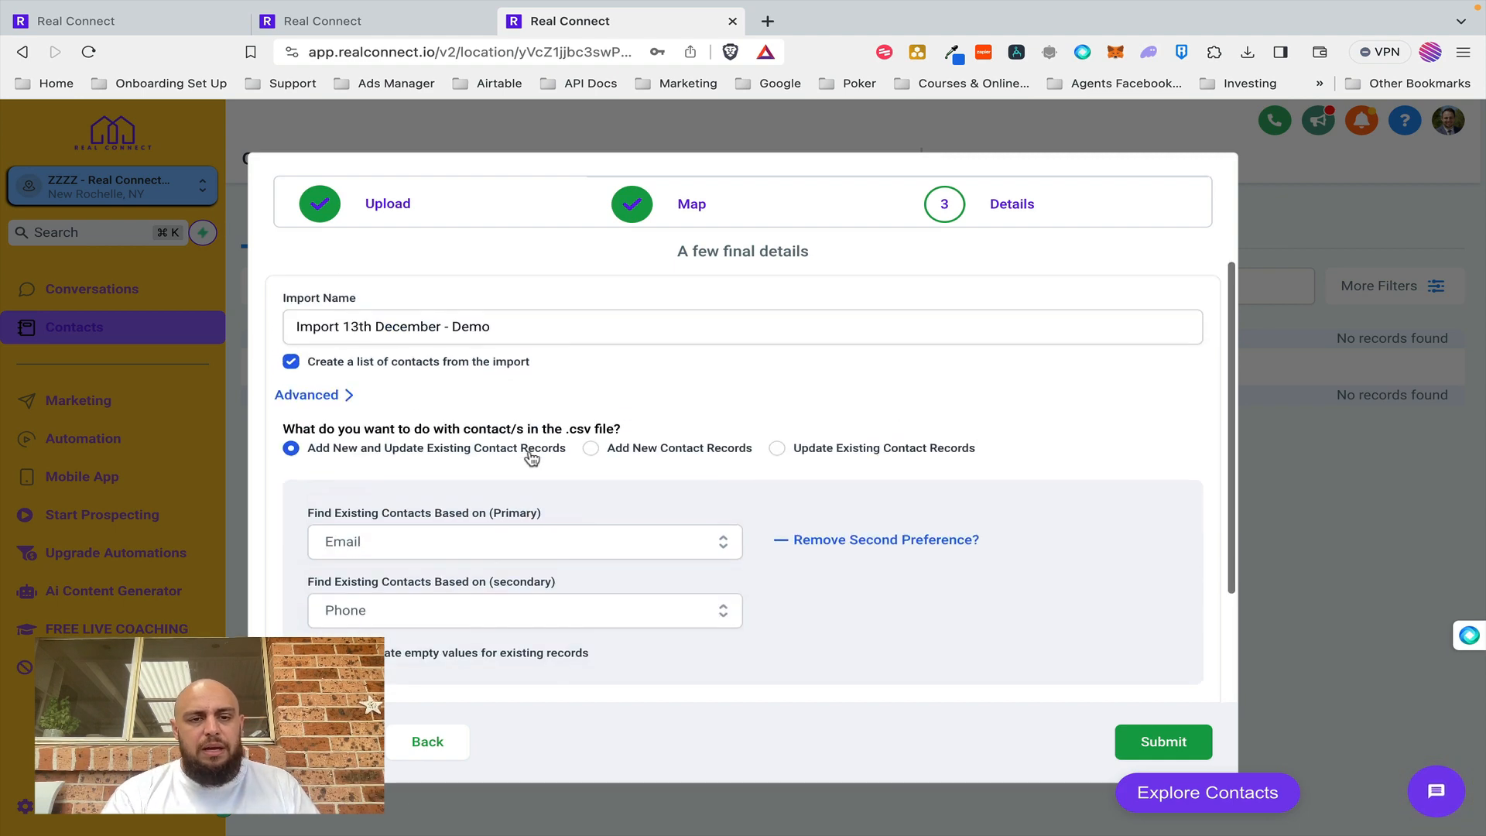
pyautogui.scroll(-1, 415, 517)
pyautogui.scroll(-2, 415, 517)
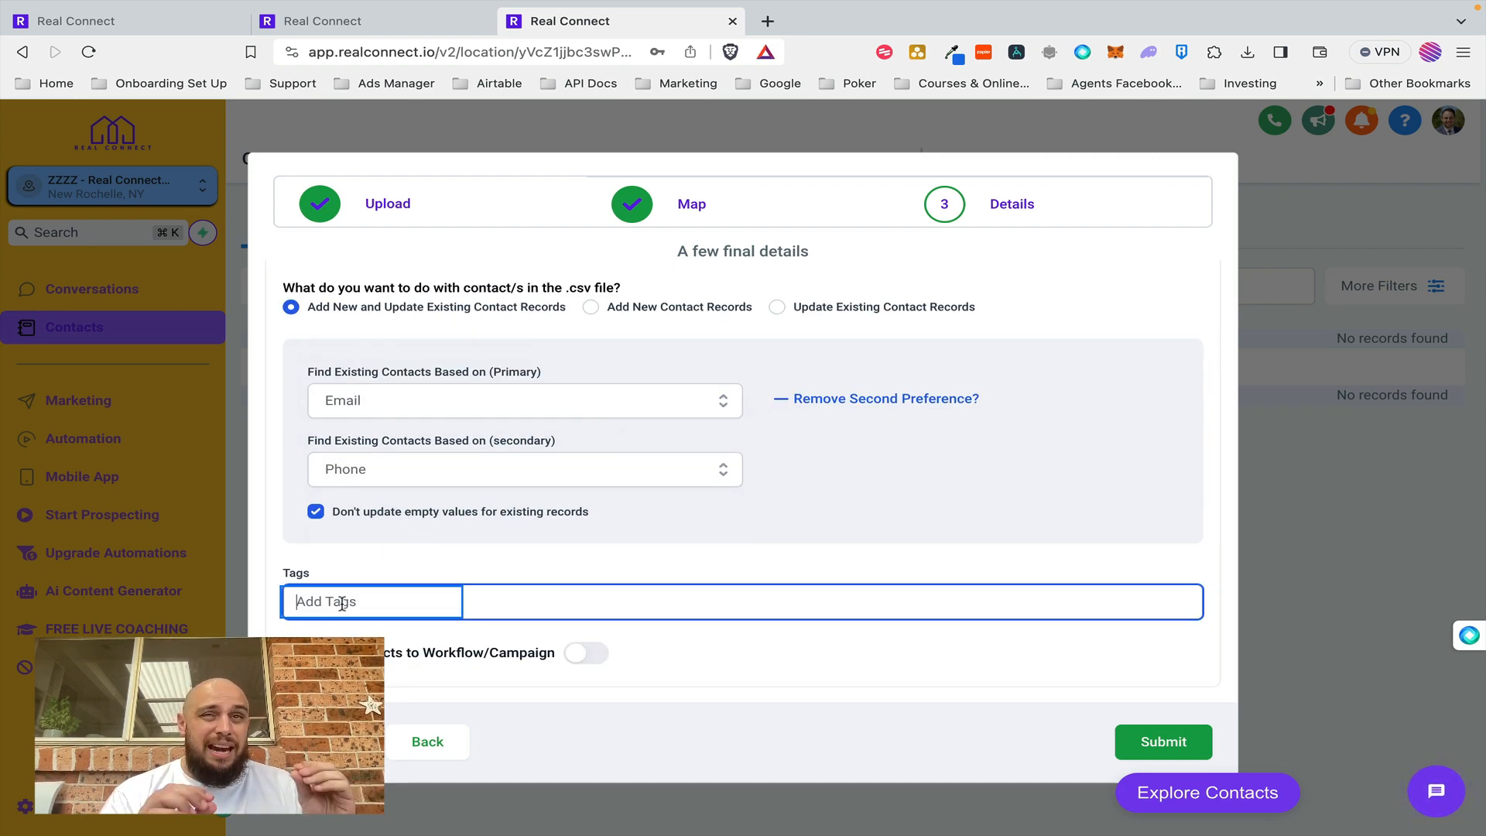
pyautogui.write('import')
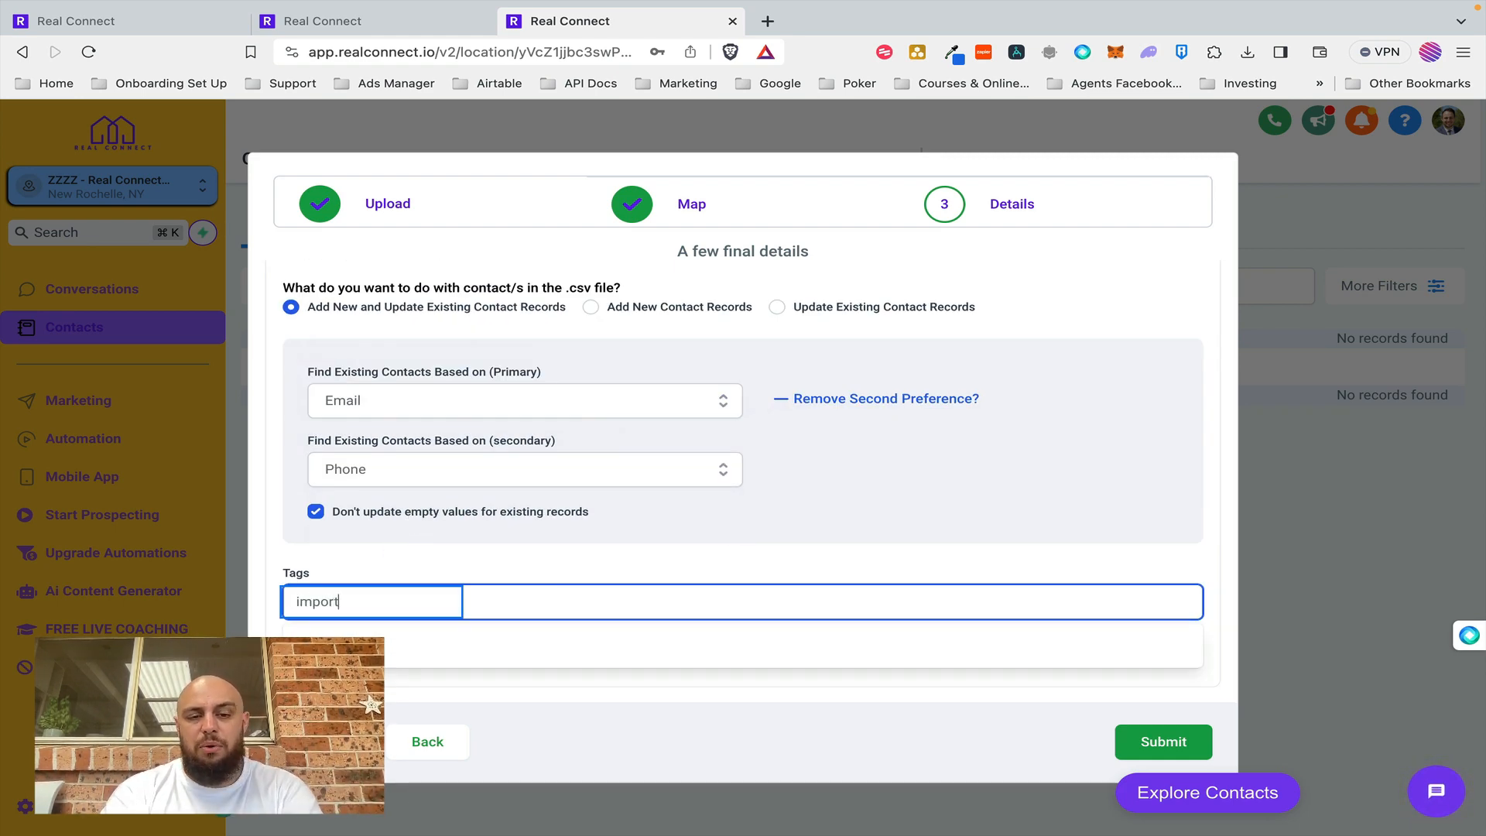
pyautogui.write('13thdec')
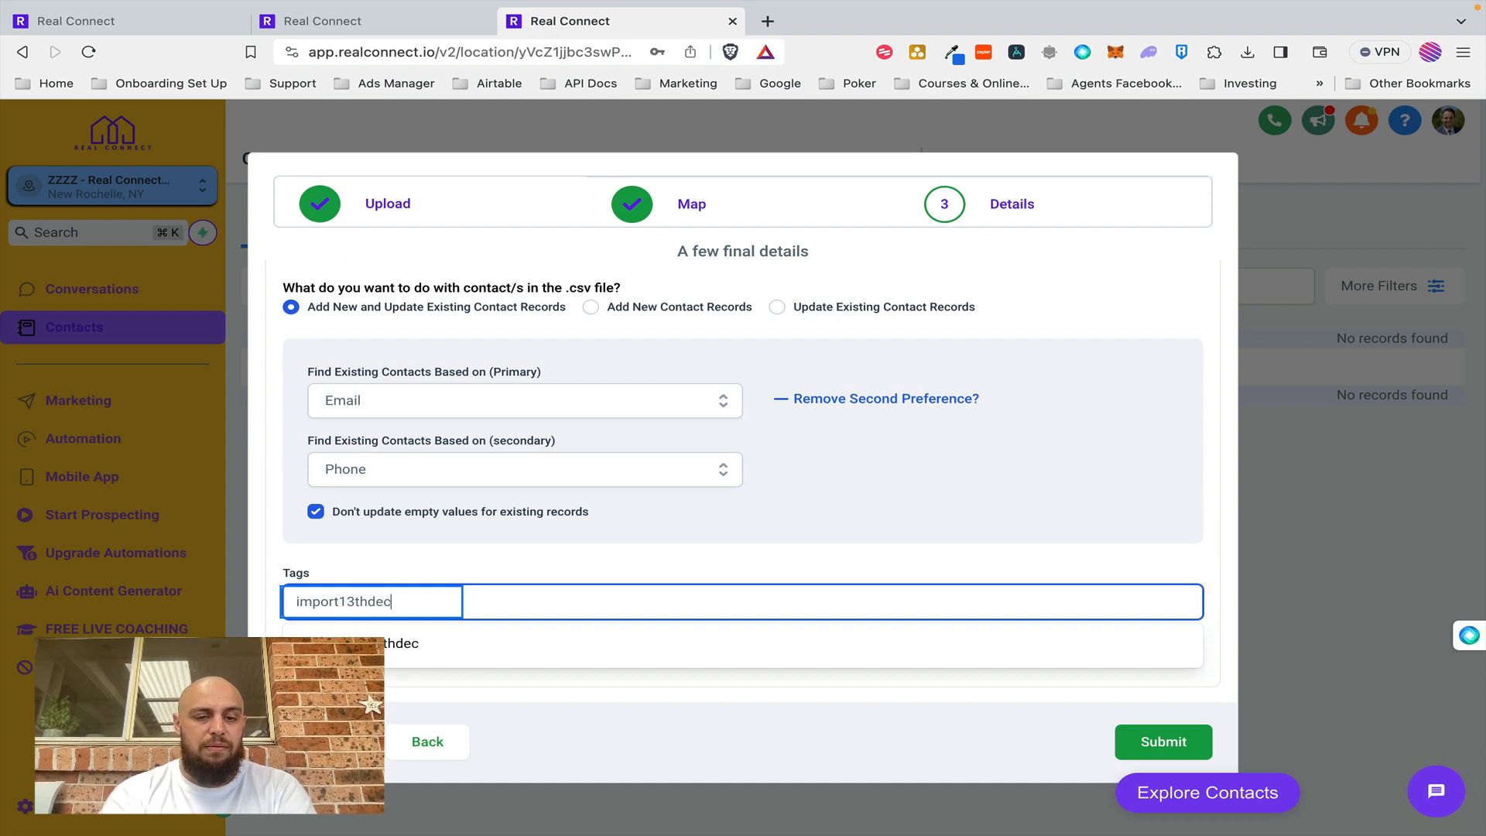
pyautogui.press('Return')
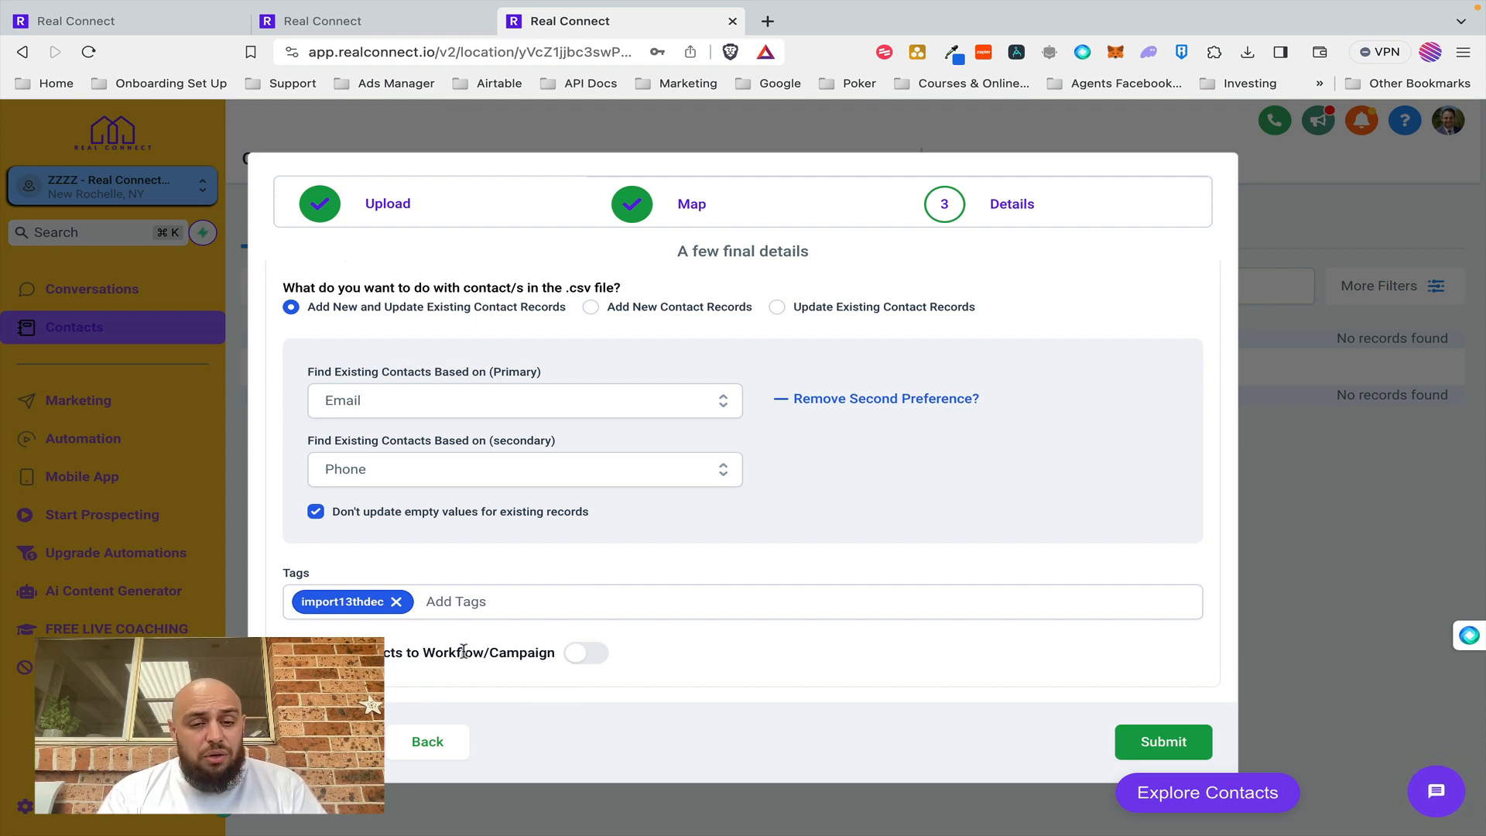
# Try adding new contacts to the workflow "1.1 Prospect Call The Latest FSBOs", then turn the workflow/campaign option off again.
pyautogui.click(582, 653)
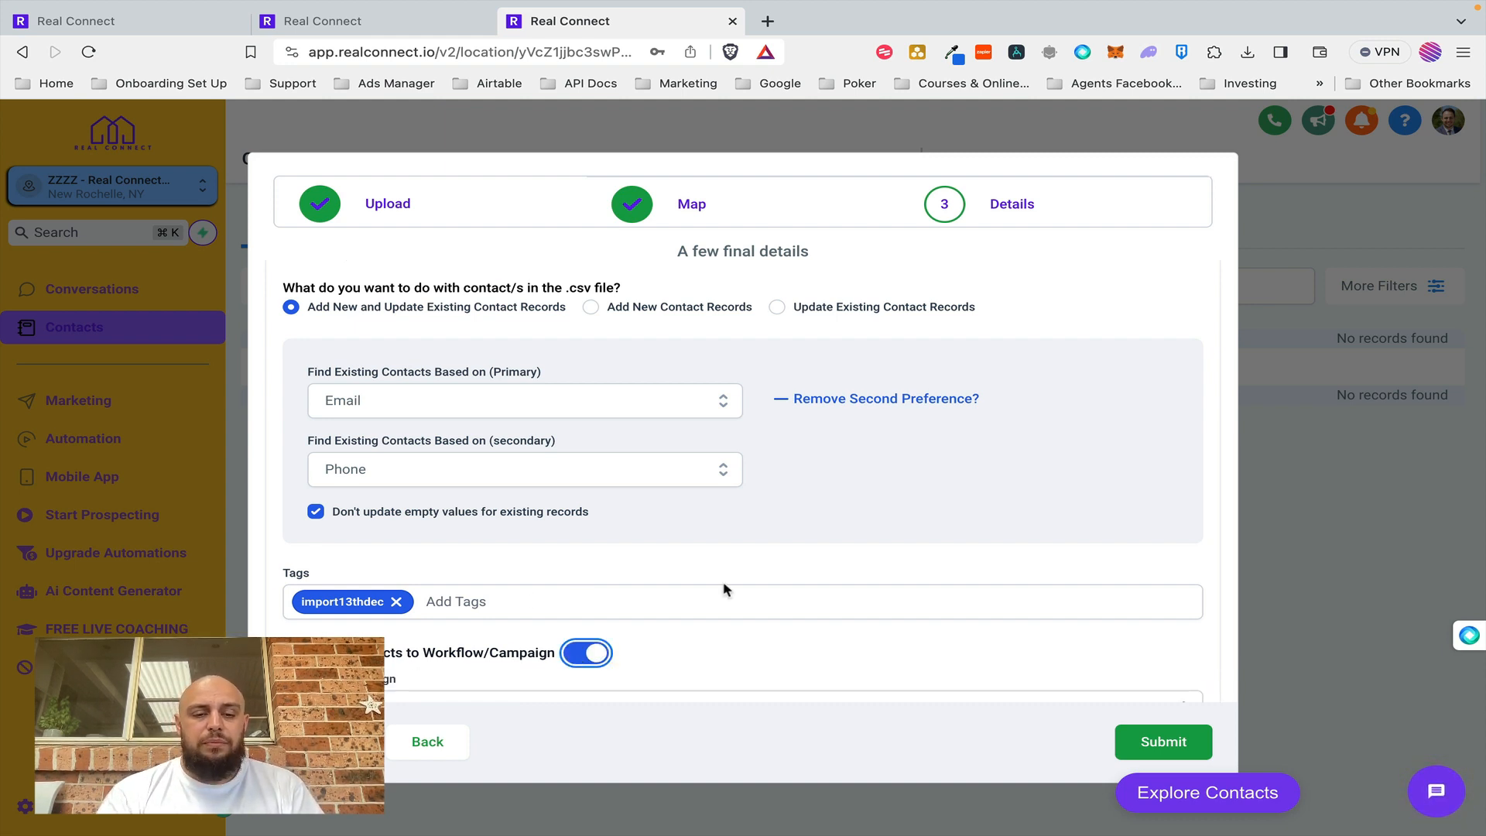
pyautogui.scroll(-2, 724, 588)
pyautogui.click(607, 636)
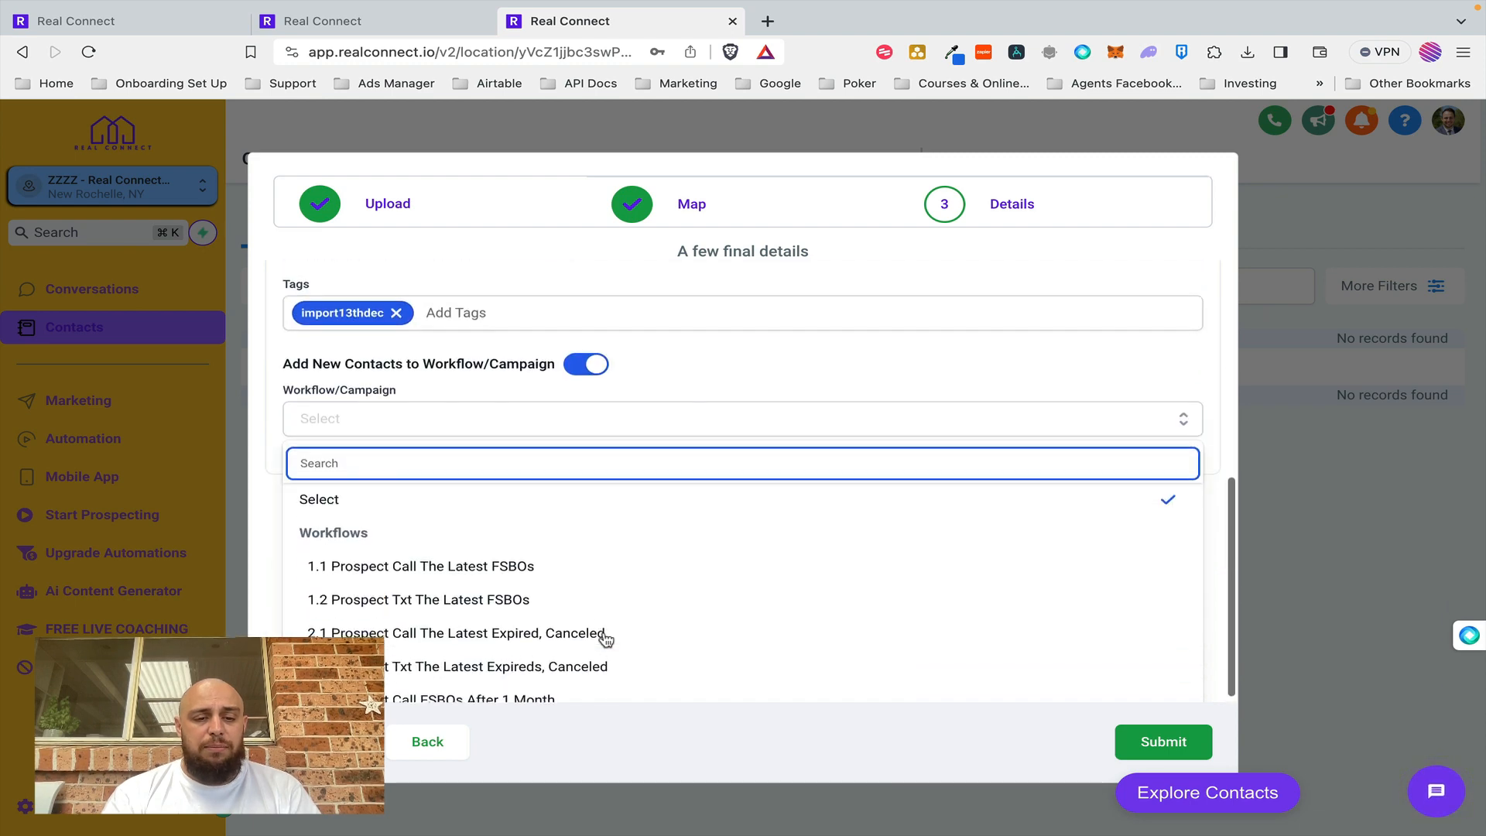
pyautogui.scroll(-15, 547, 551)
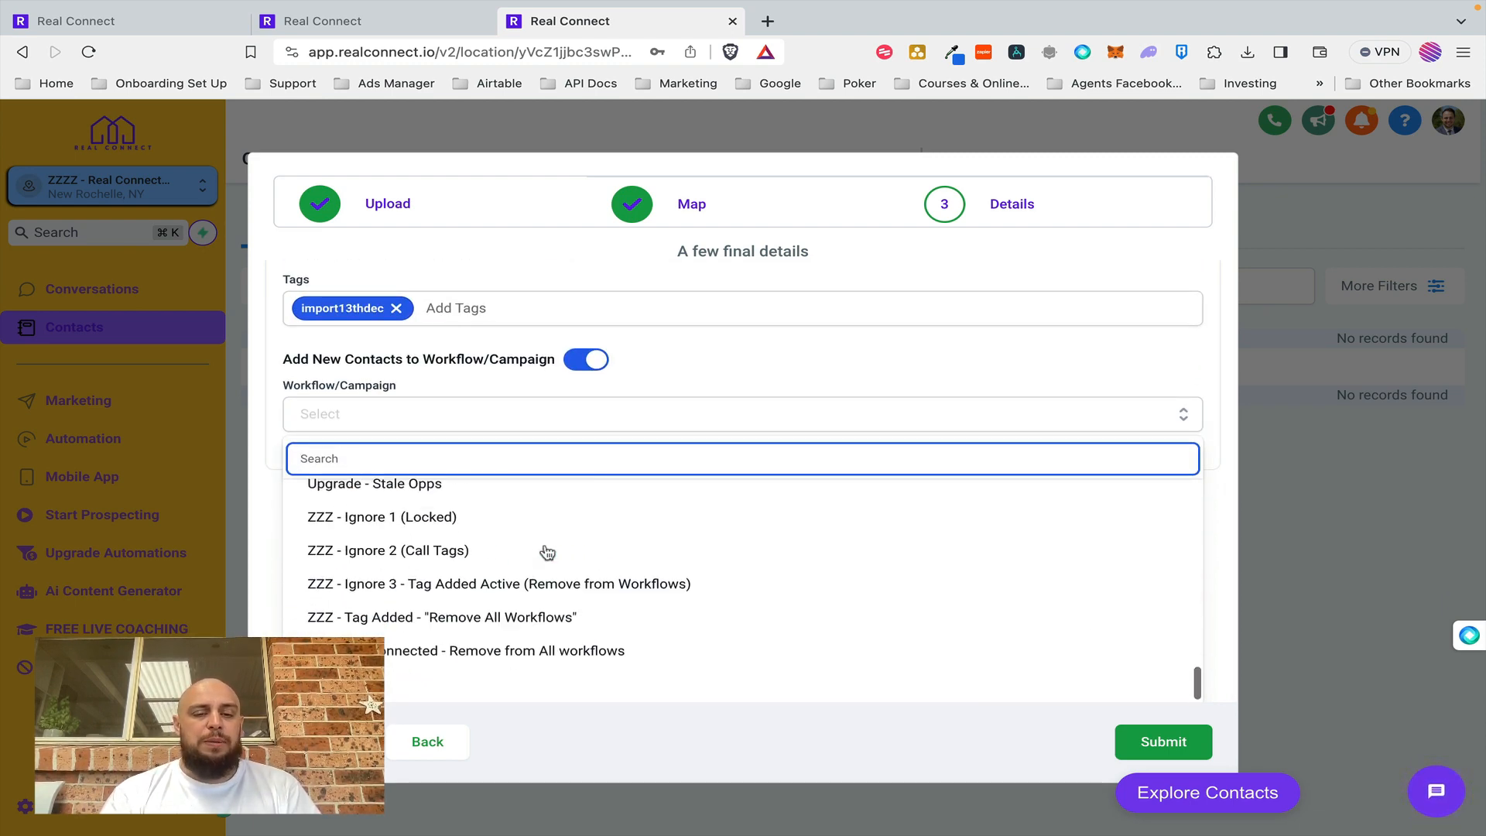
pyautogui.scroll(8, 547, 552)
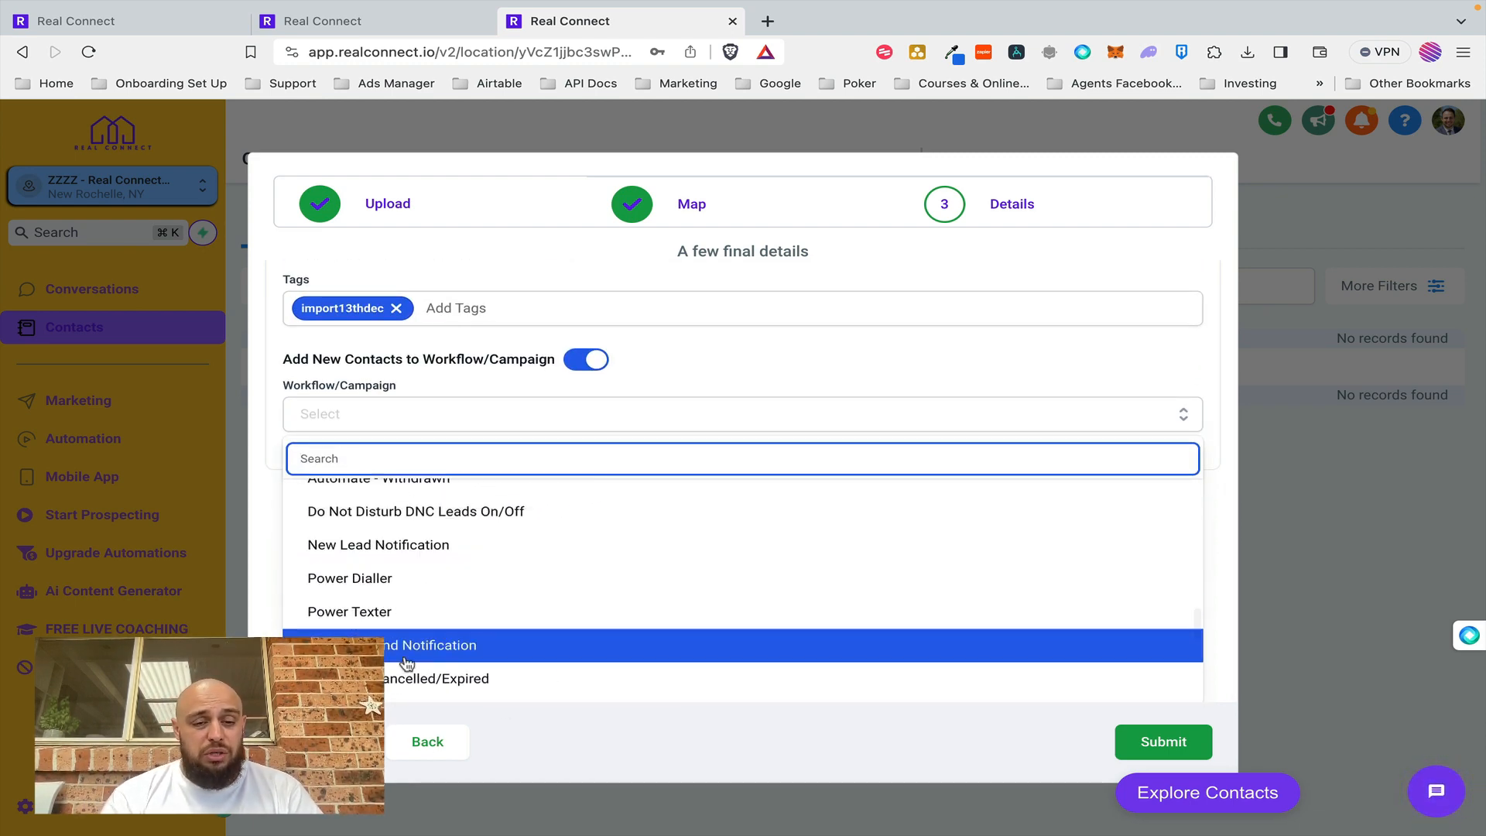
pyautogui.scroll(10, 405, 663)
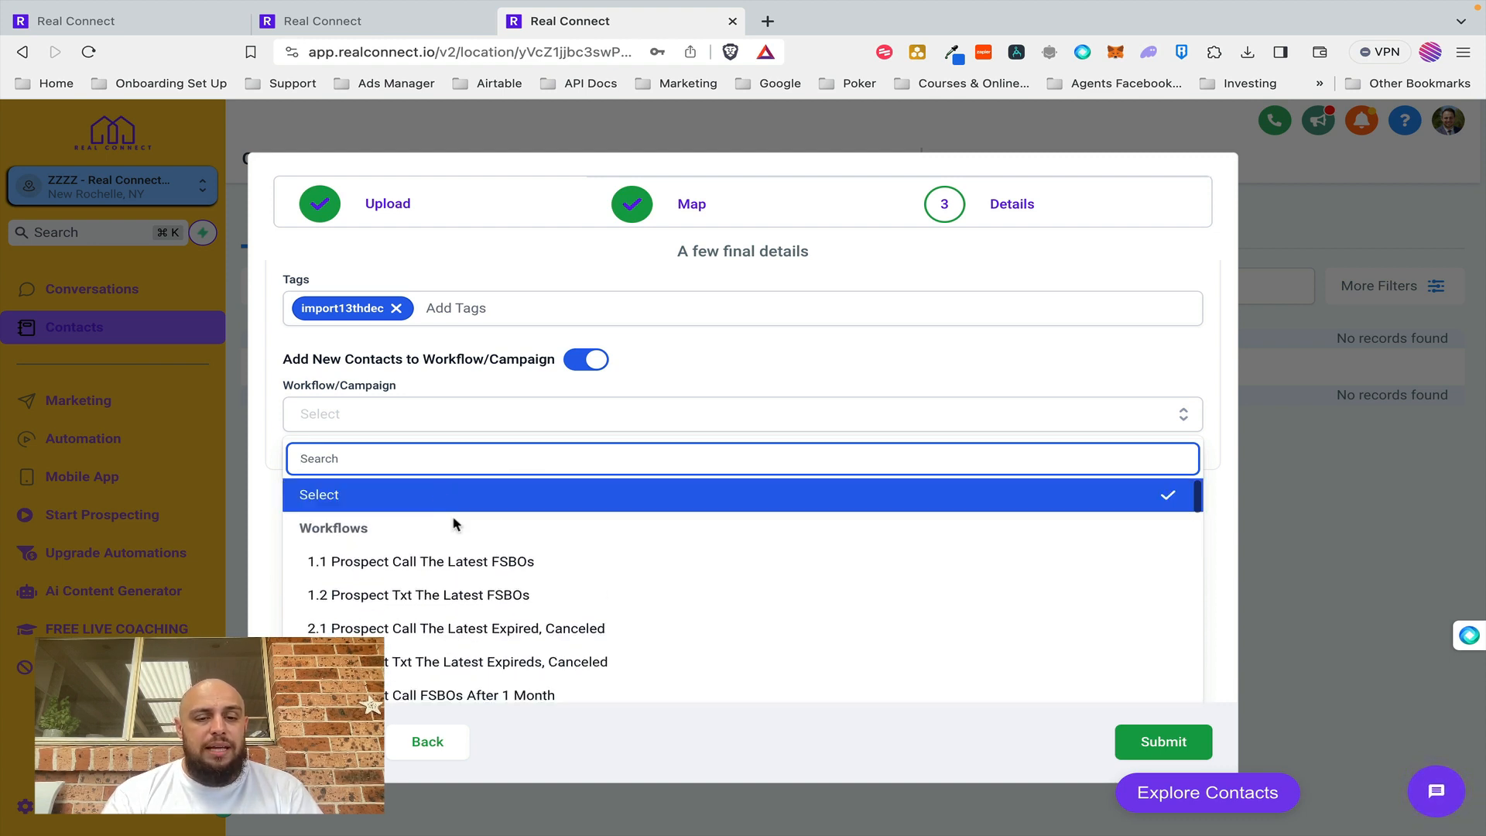
pyautogui.click(446, 560)
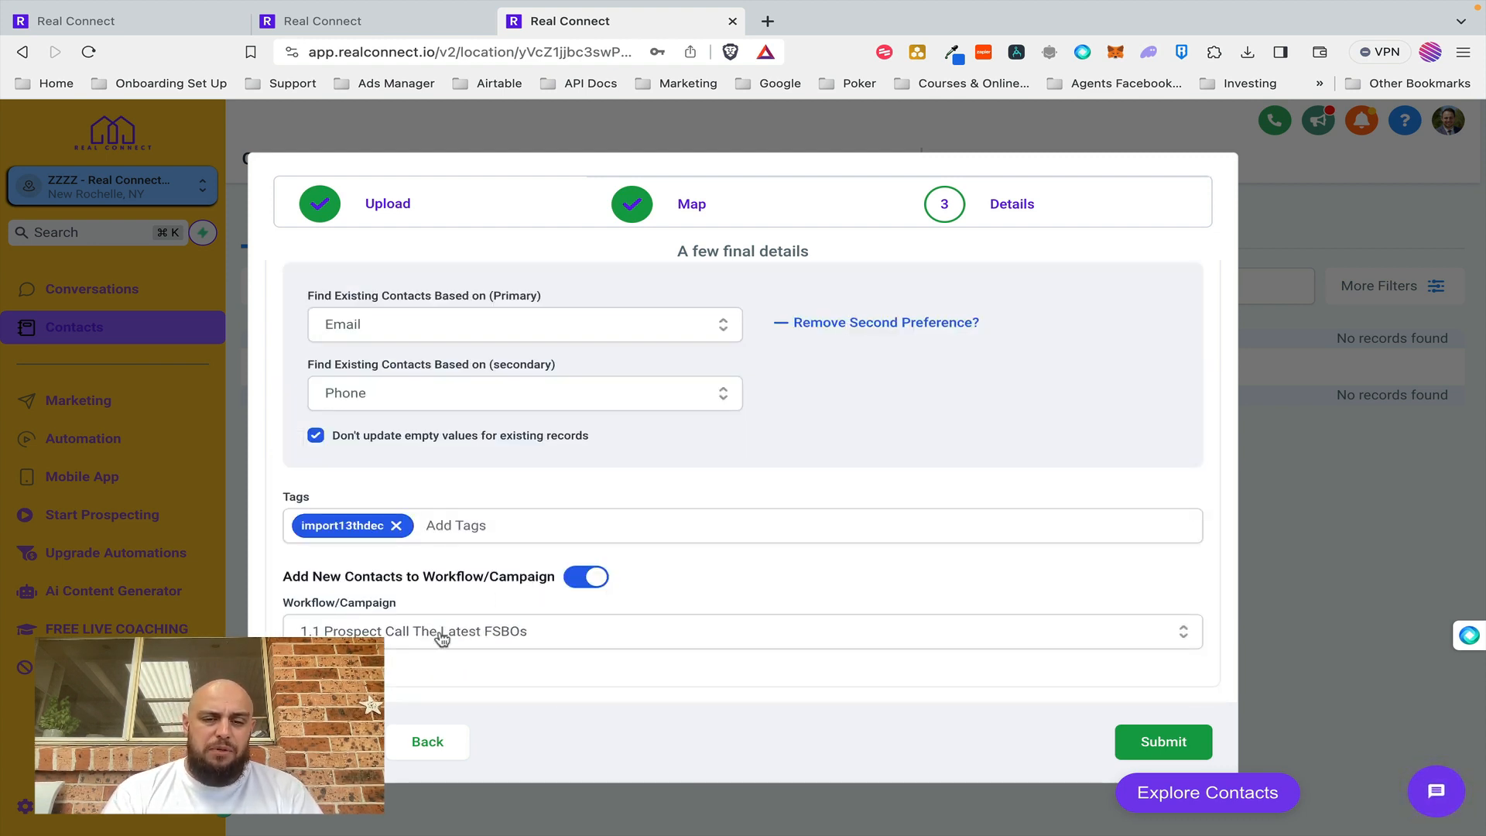
pyautogui.click(586, 579)
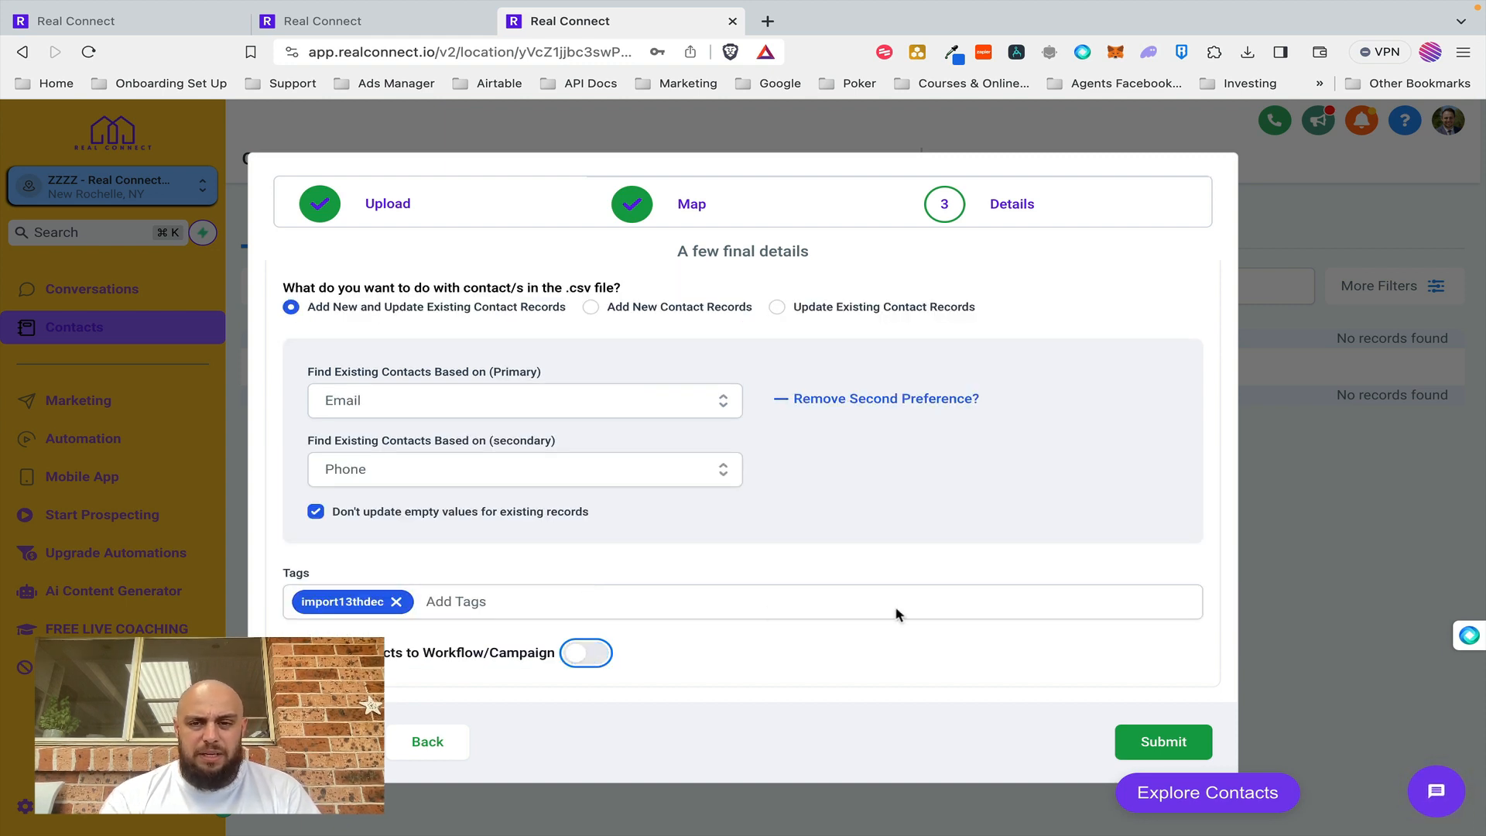
# Submit the contact import and dismiss the file processing notice.
pyautogui.click(1161, 740)
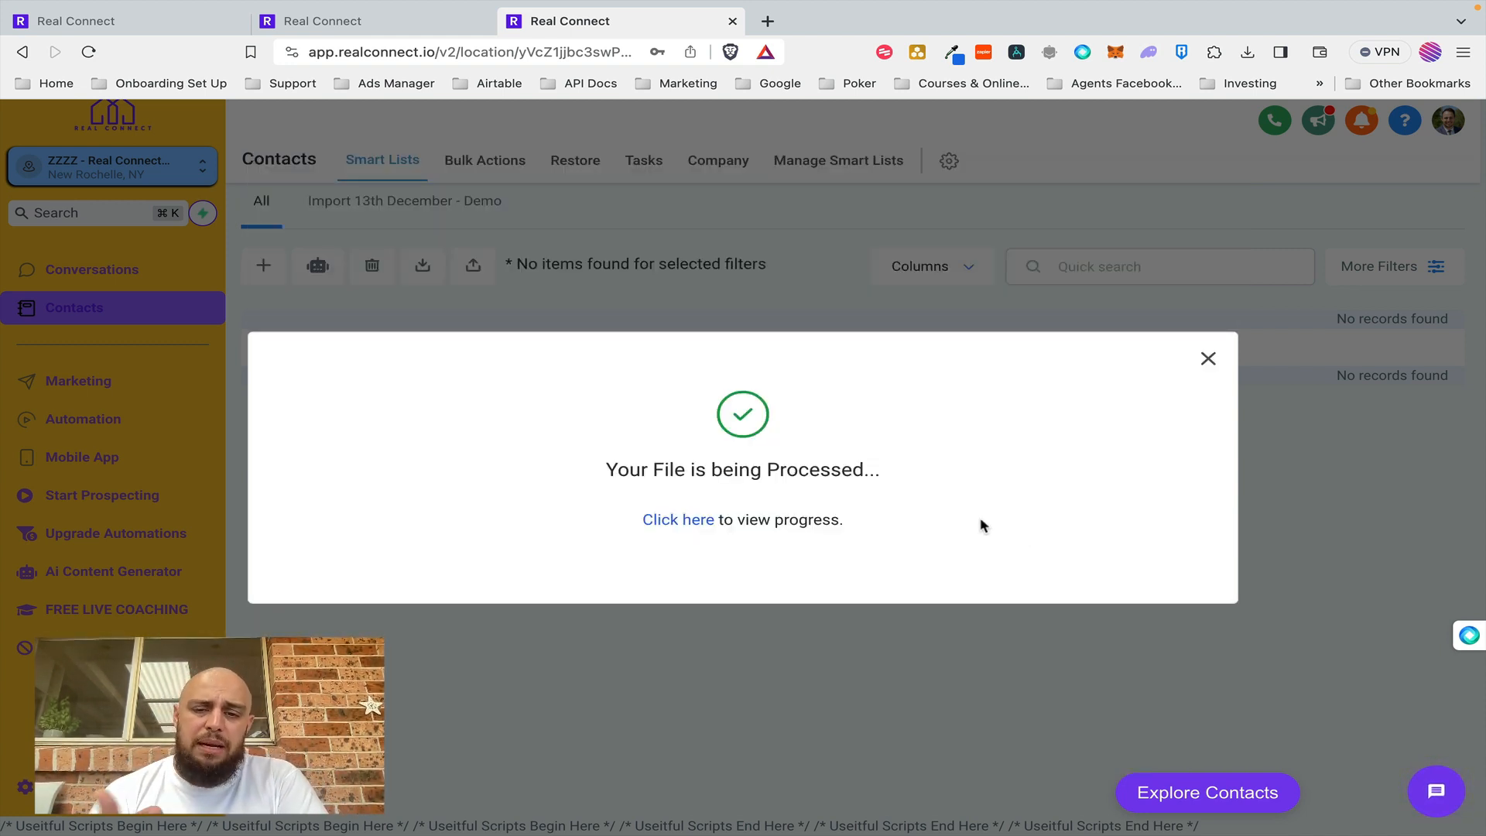
pyautogui.click(1208, 359)
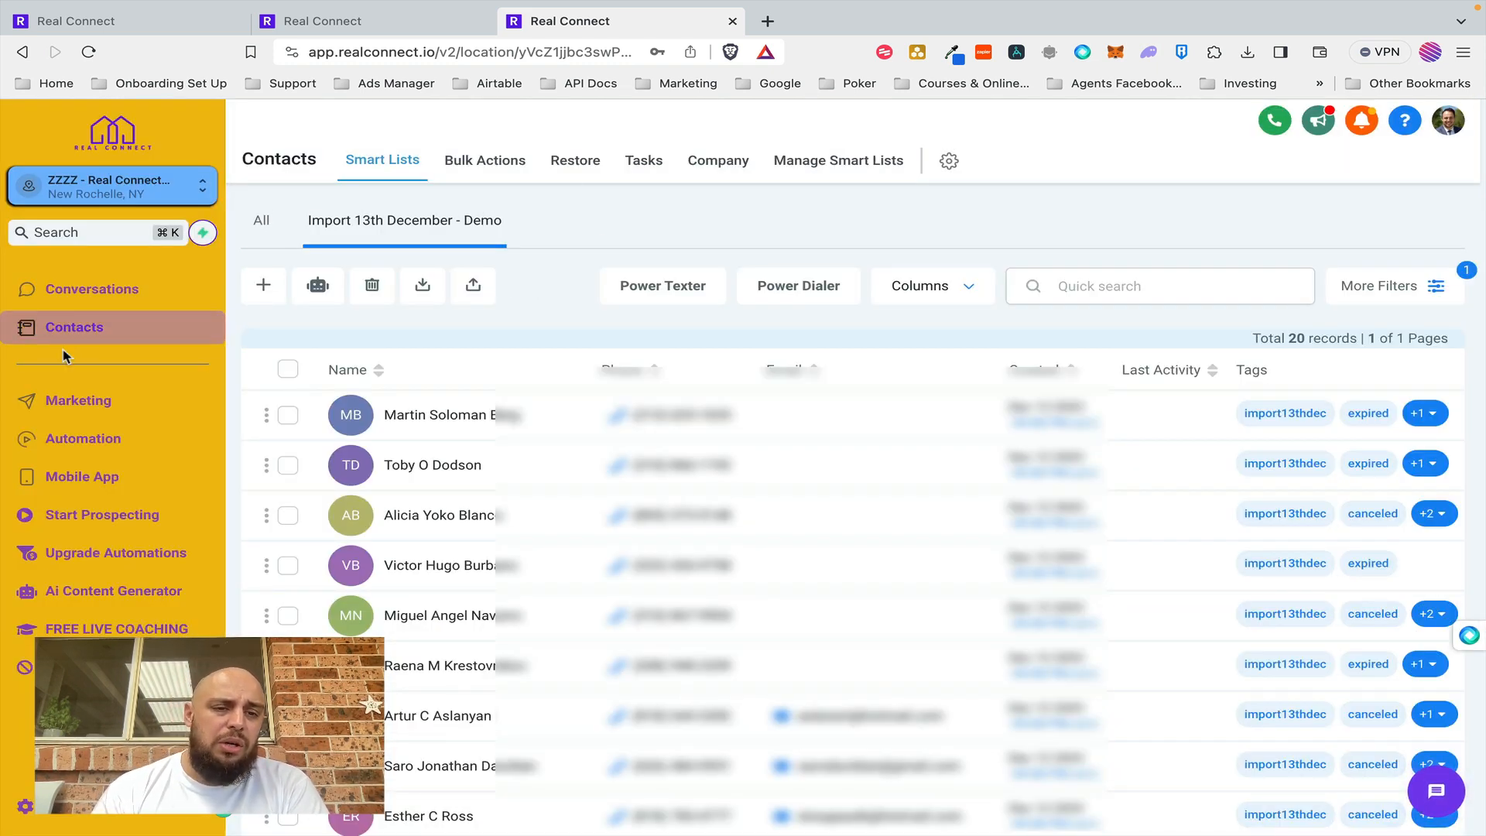
# Examine the status details and available actions of "Import 13th December - Demo" in the bulk actions history.
pyautogui.click(485, 166)
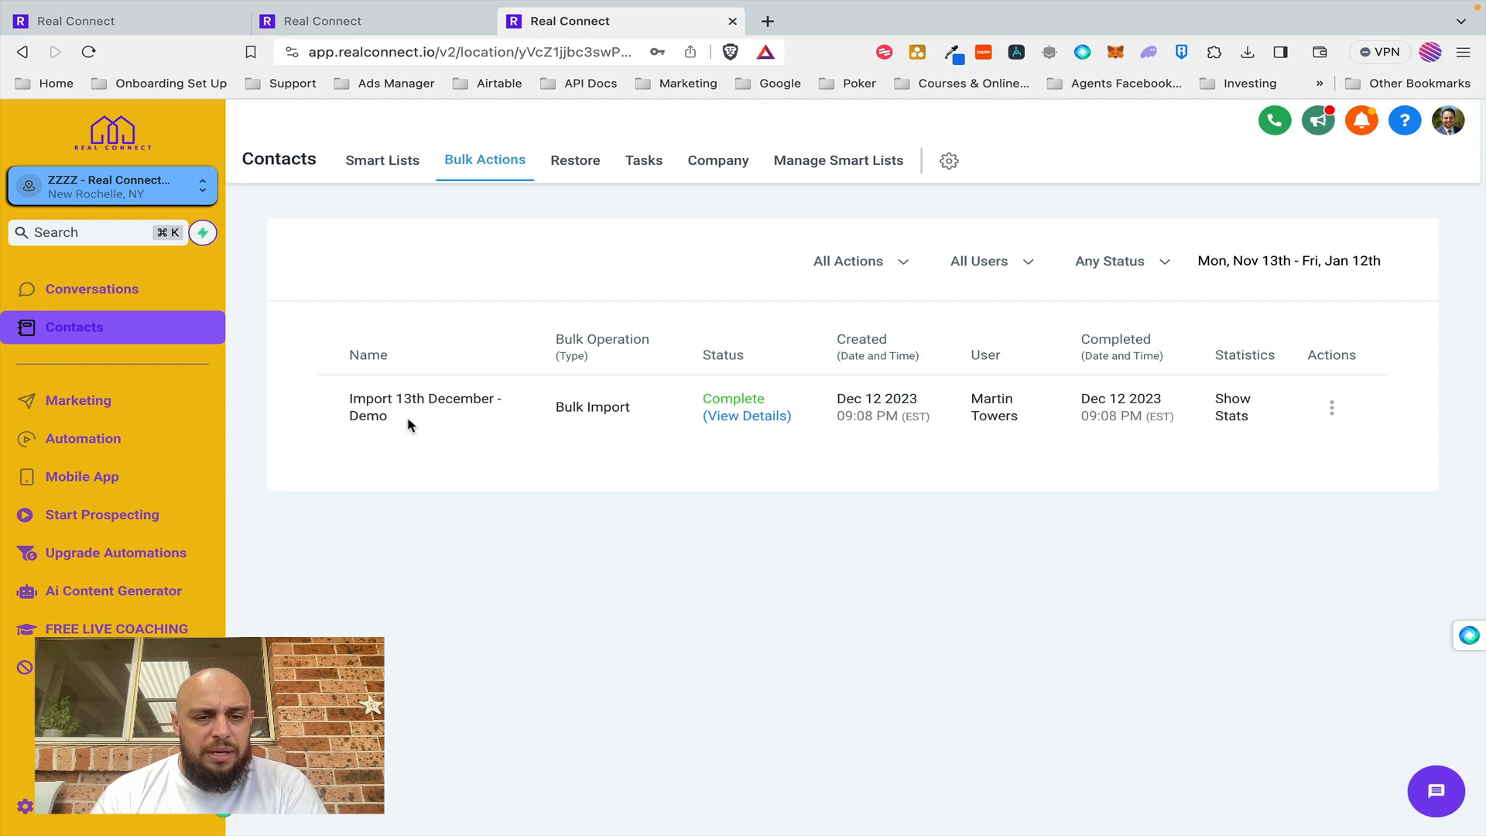
pyautogui.moveTo(408, 418); pyautogui.dragTo(343, 406)
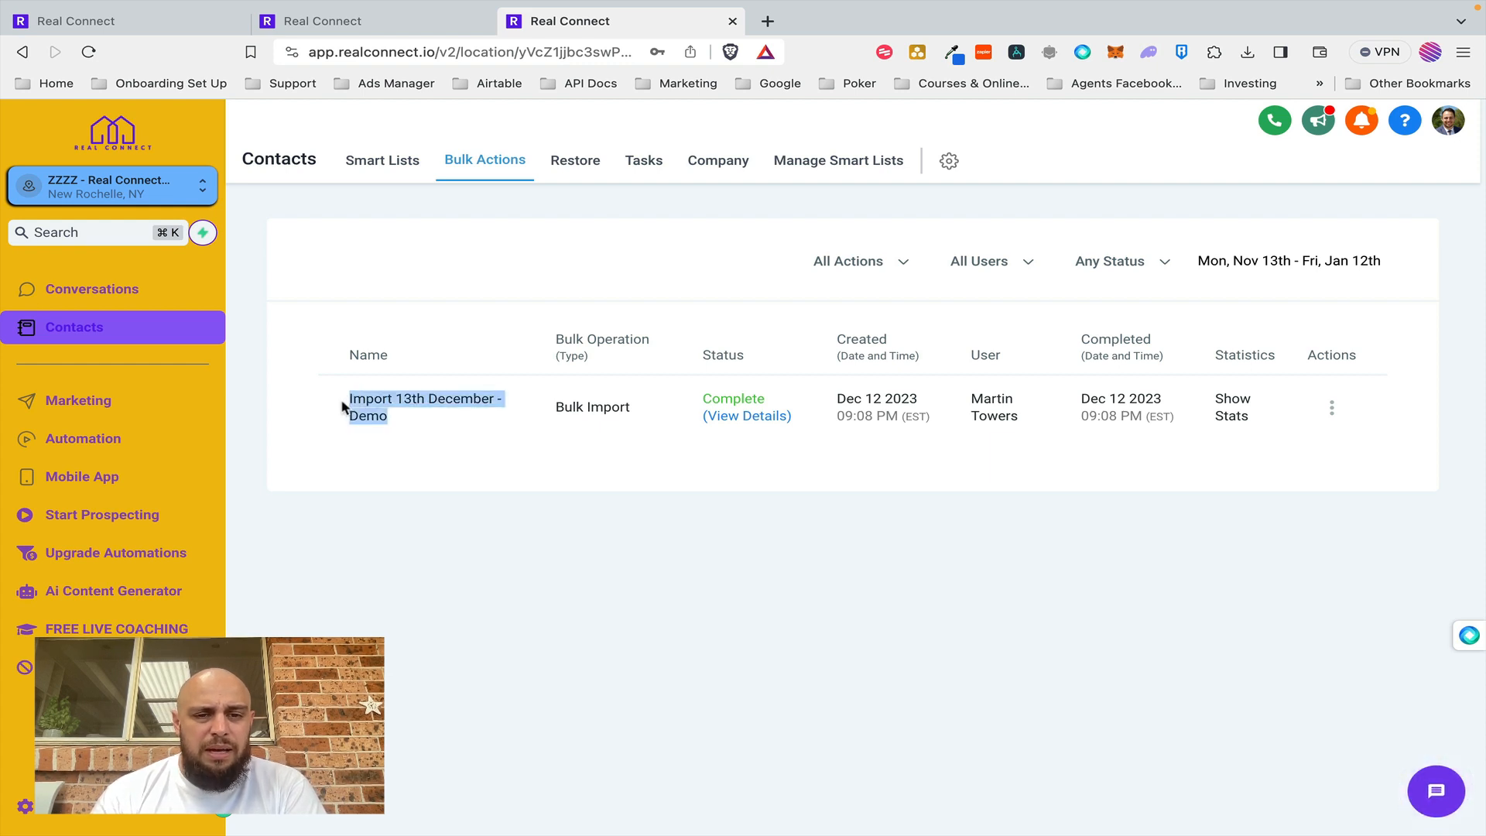
pyautogui.click(415, 423)
pyautogui.moveTo(398, 425); pyautogui.dragTo(366, 399)
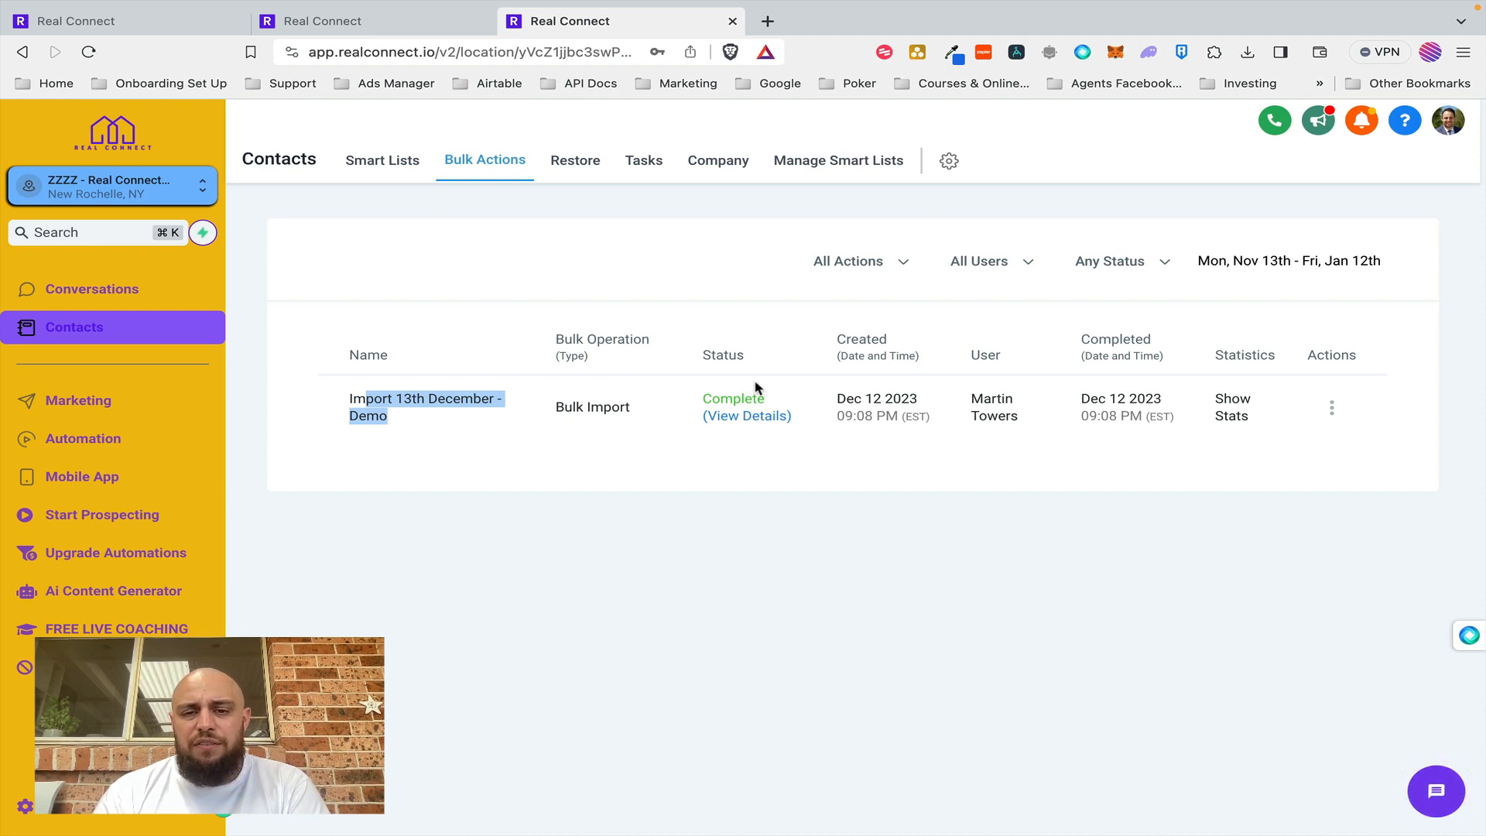
pyautogui.click(743, 416)
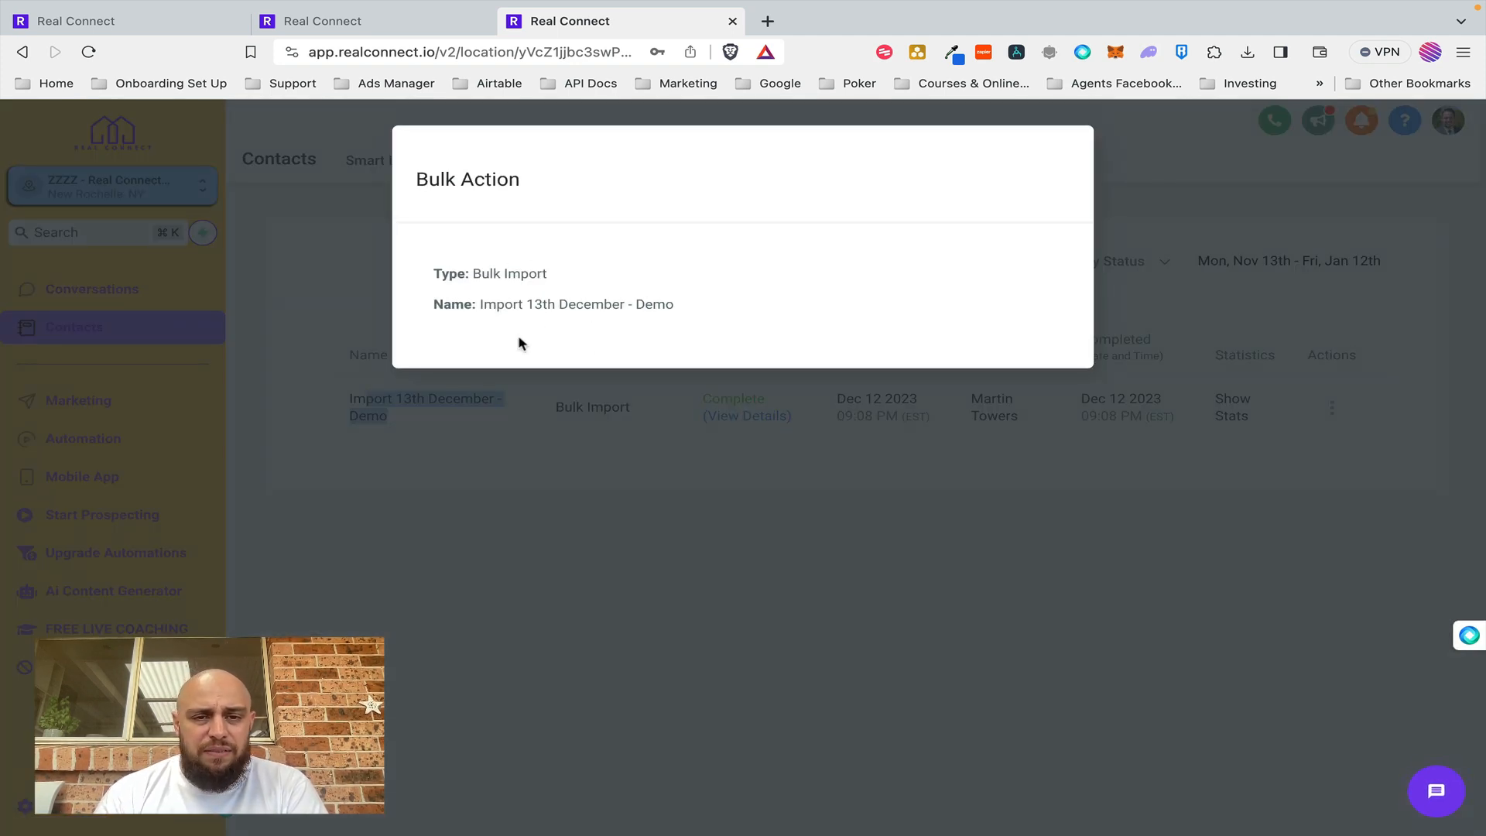
pyautogui.click(1154, 375)
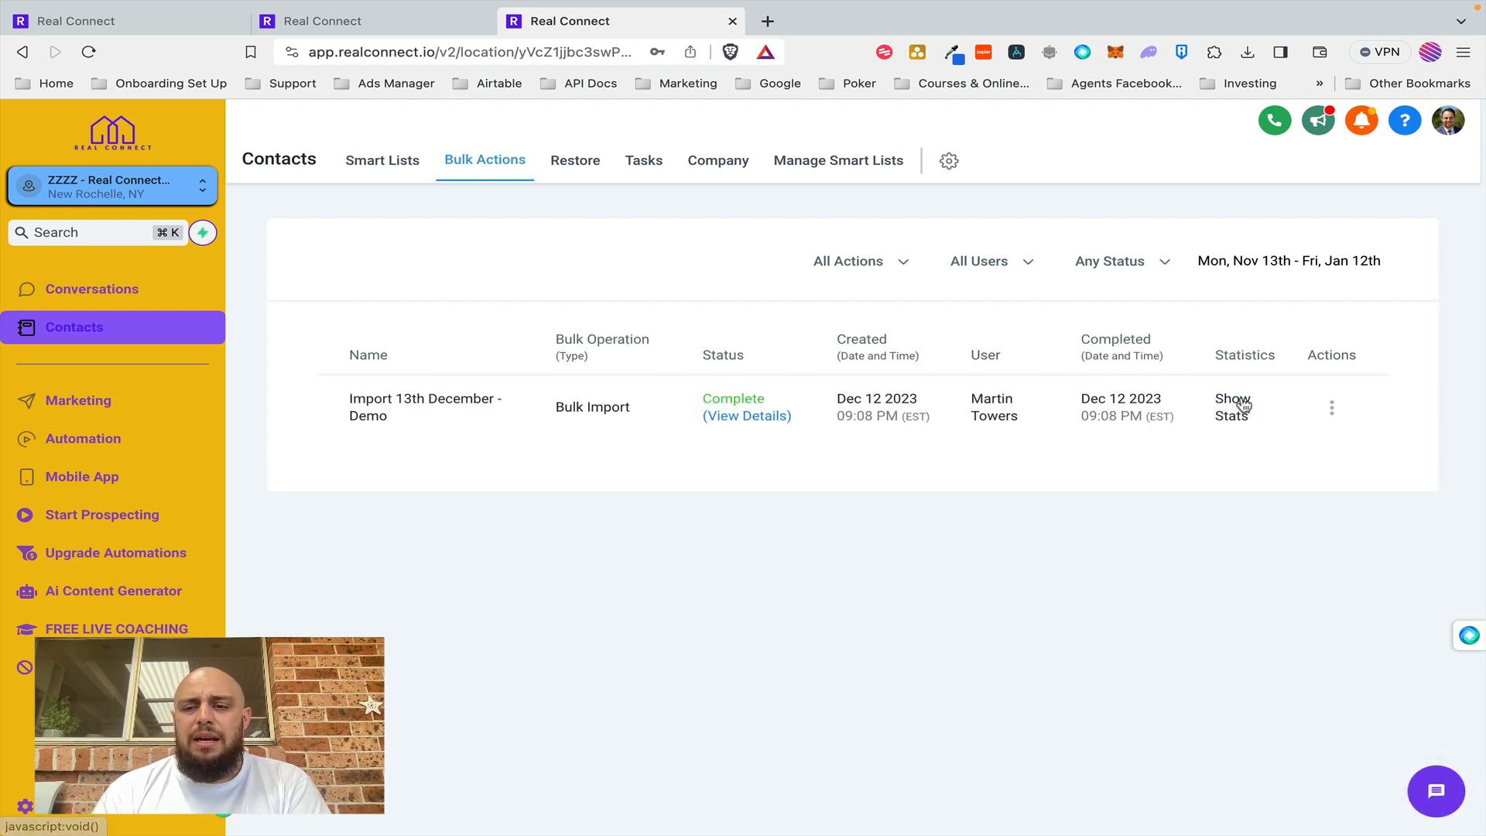
pyautogui.click(1331, 410)
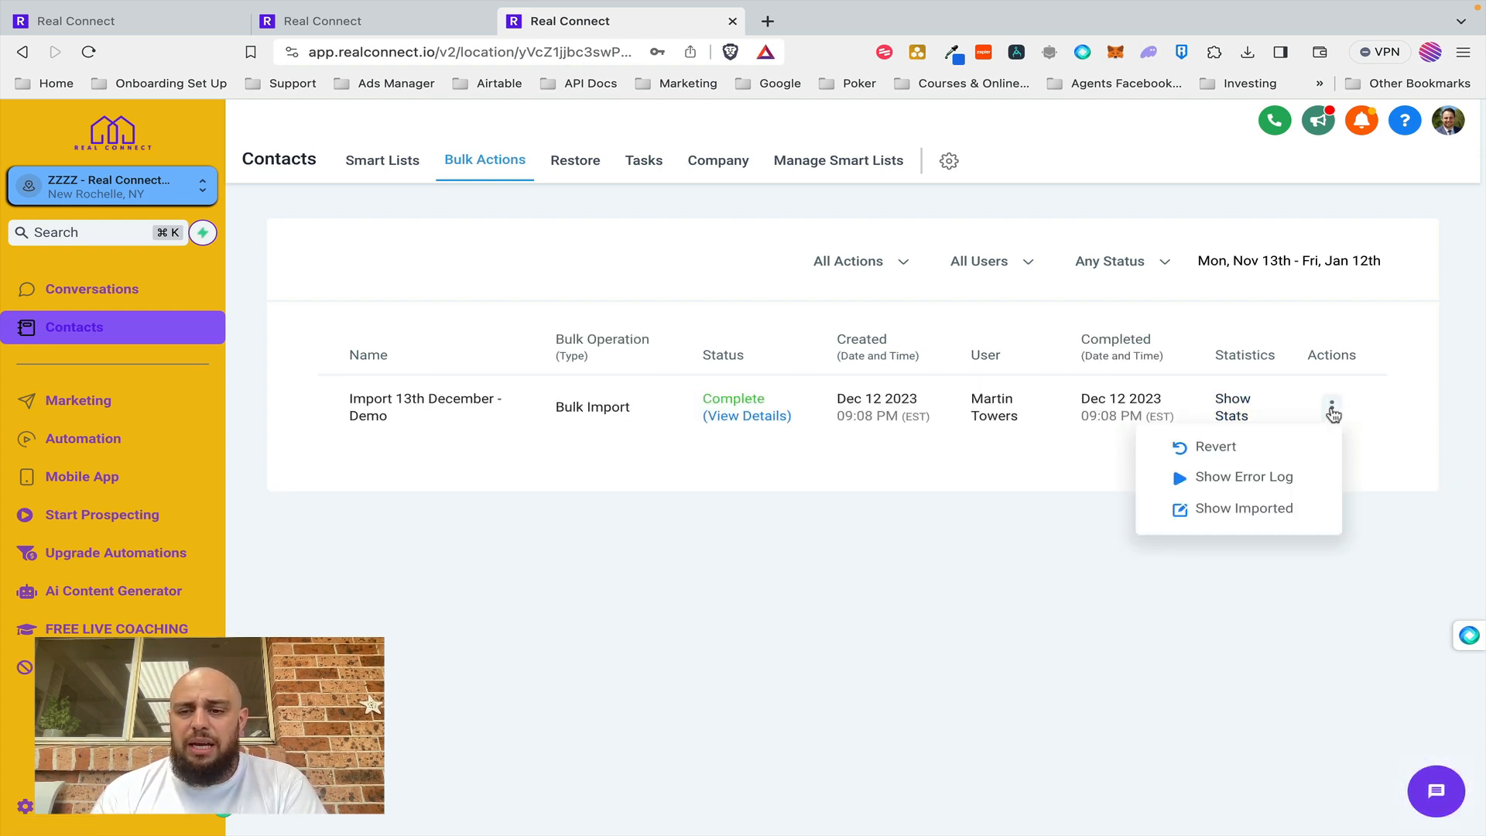
pyautogui.click(1331, 410)
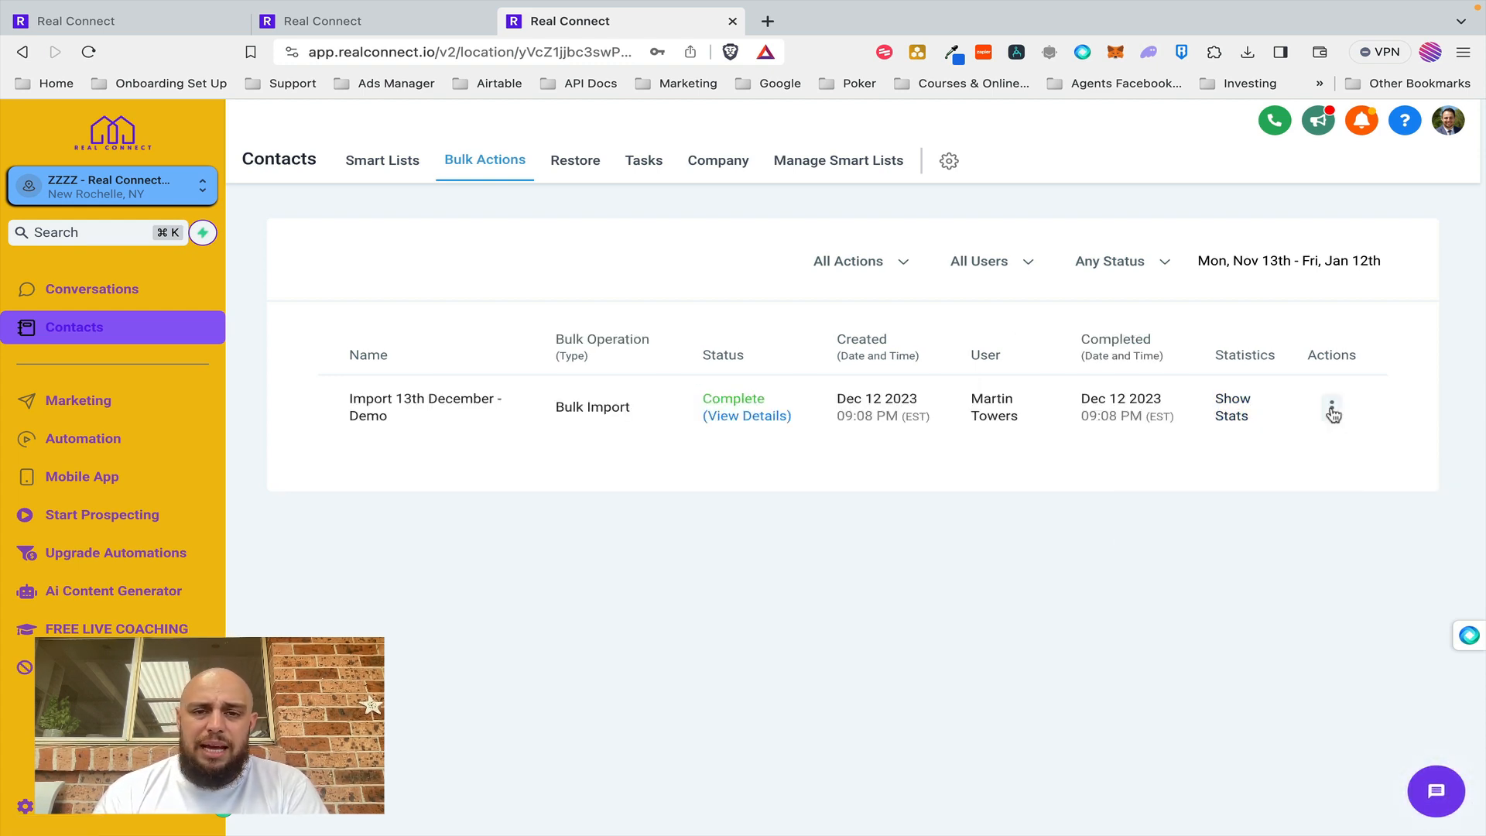
# Review the imported contacts and their tags in the "Import 13th December - Demo" smart list.
pyautogui.click(404, 172)
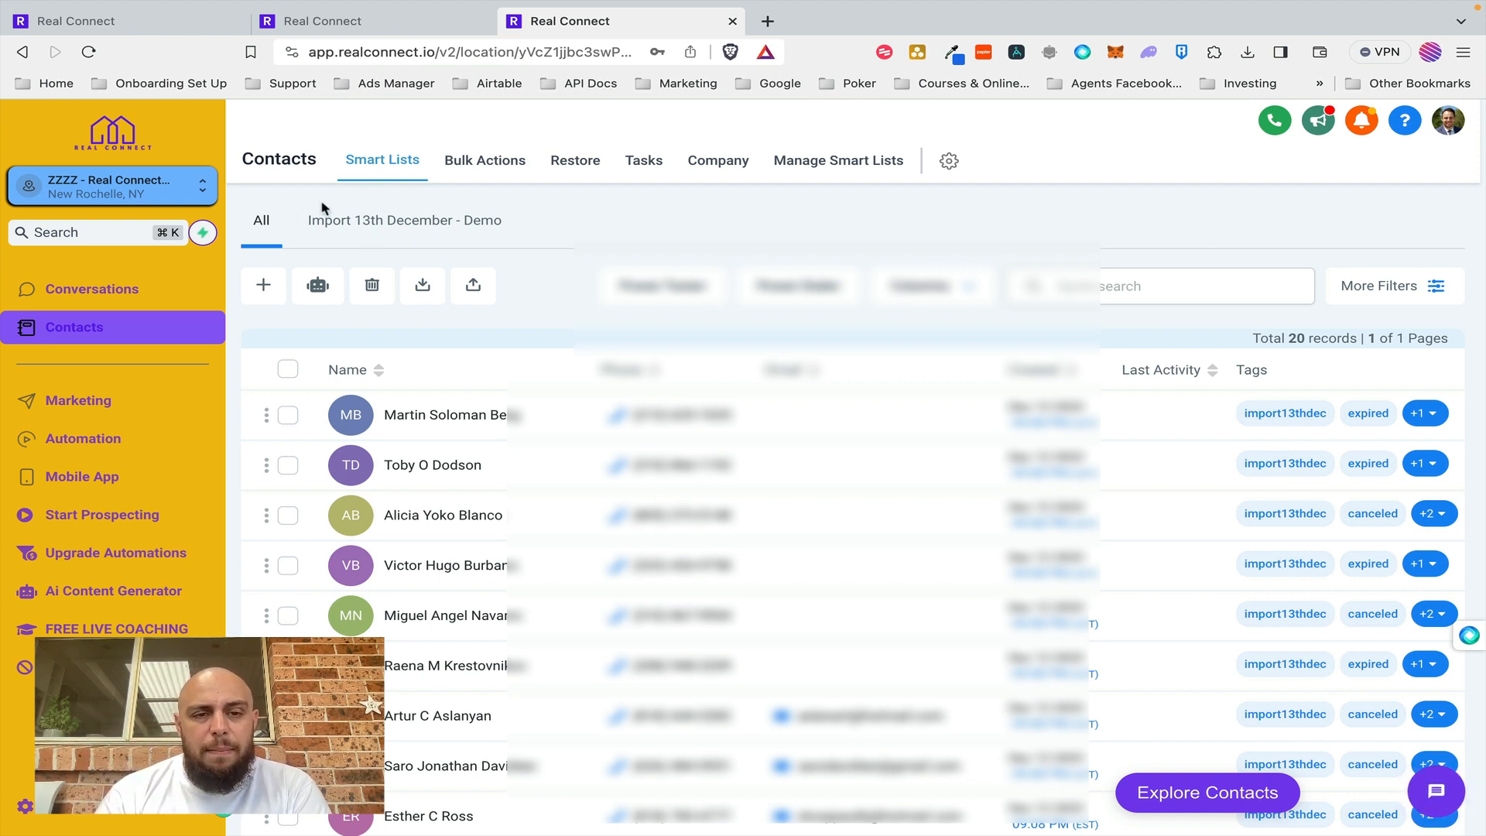
pyautogui.click(405, 223)
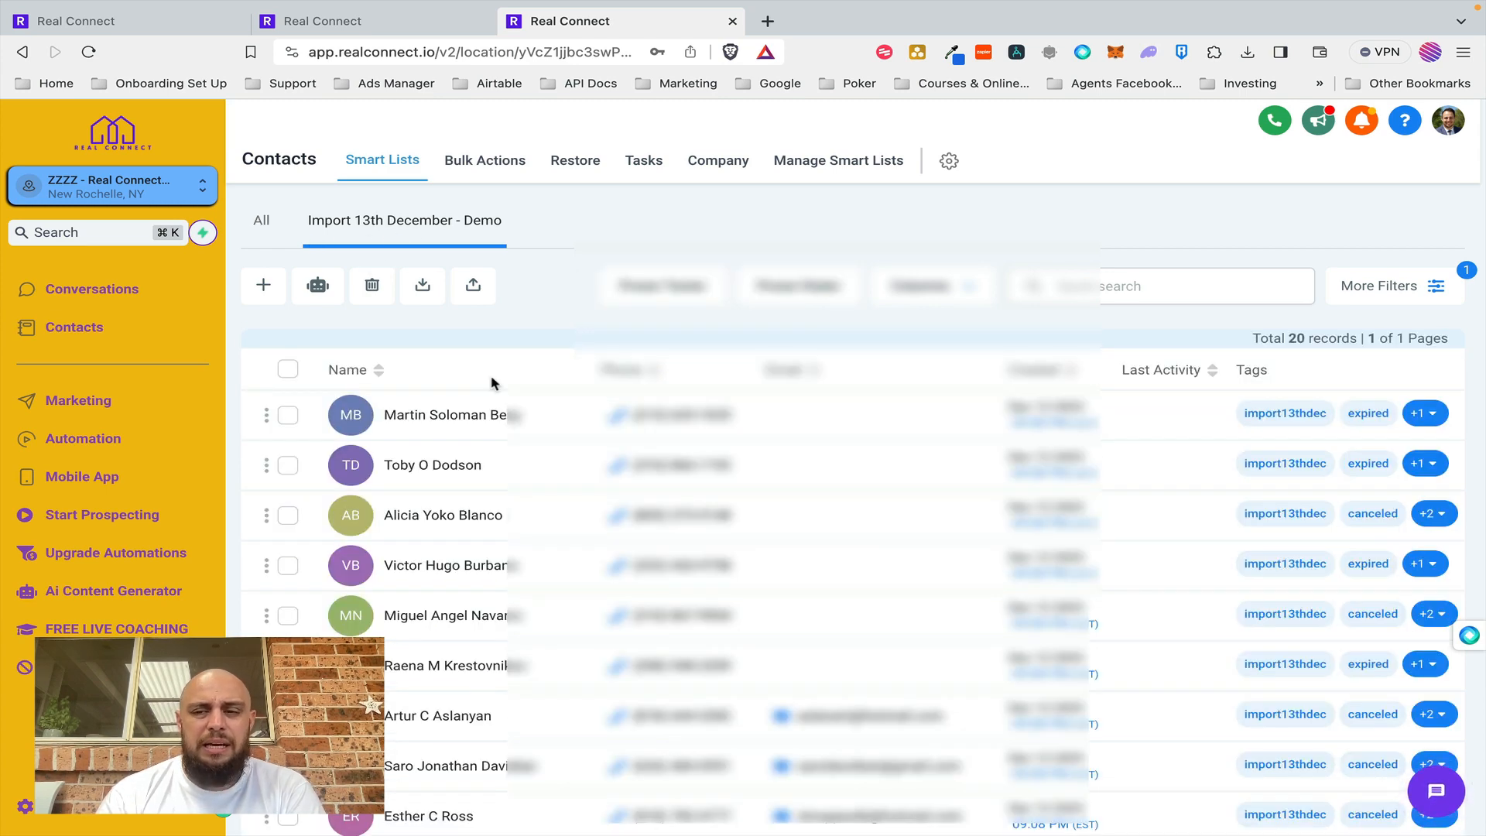
pyautogui.scroll(-3, 546, 554)
pyautogui.scroll(-5, 546, 555)
pyautogui.scroll(8, 546, 555)
pyautogui.scroll(-8, 547, 554)
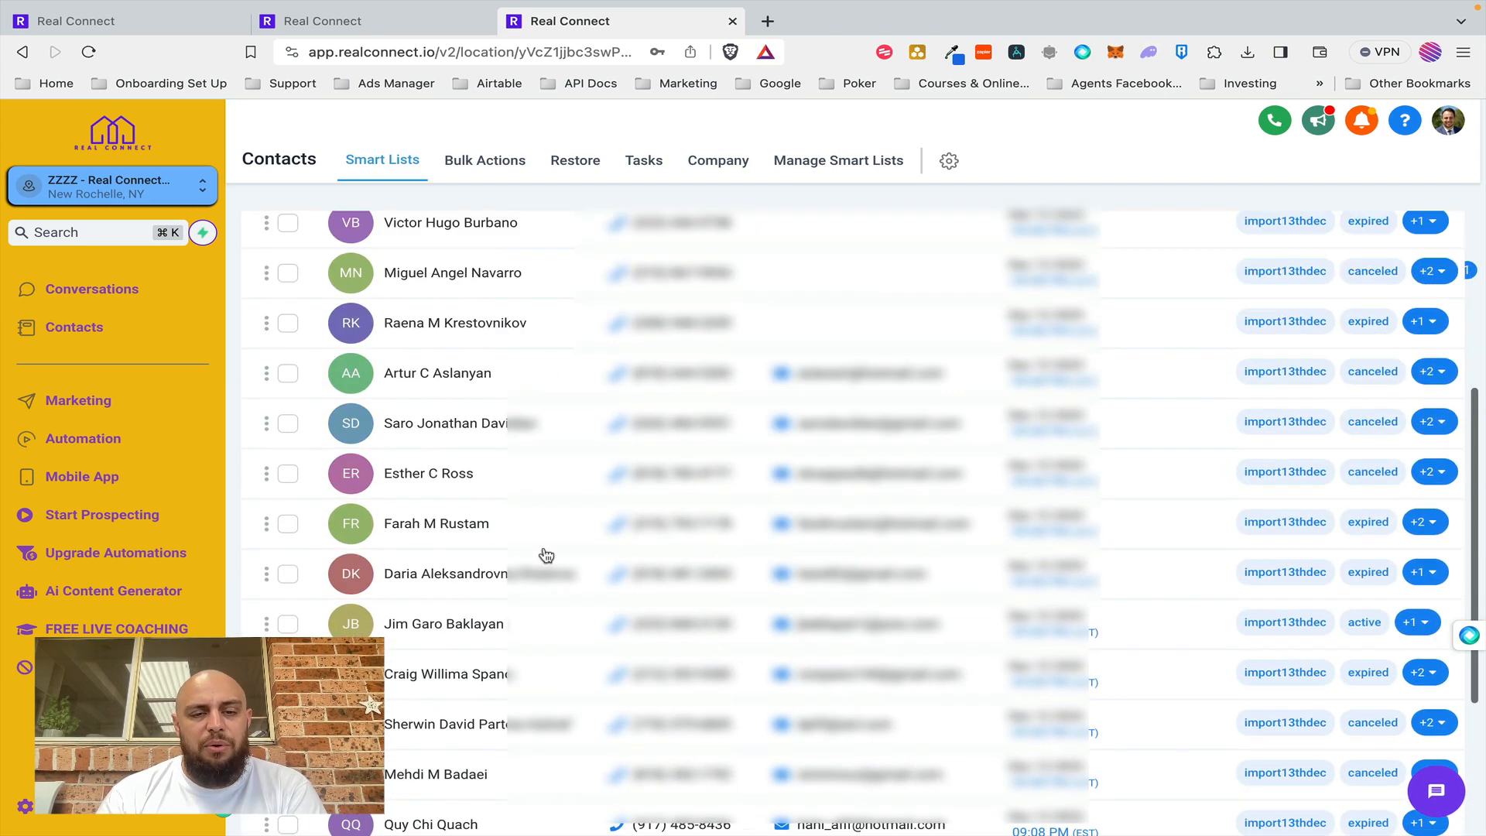
pyautogui.scroll(8, 546, 555)
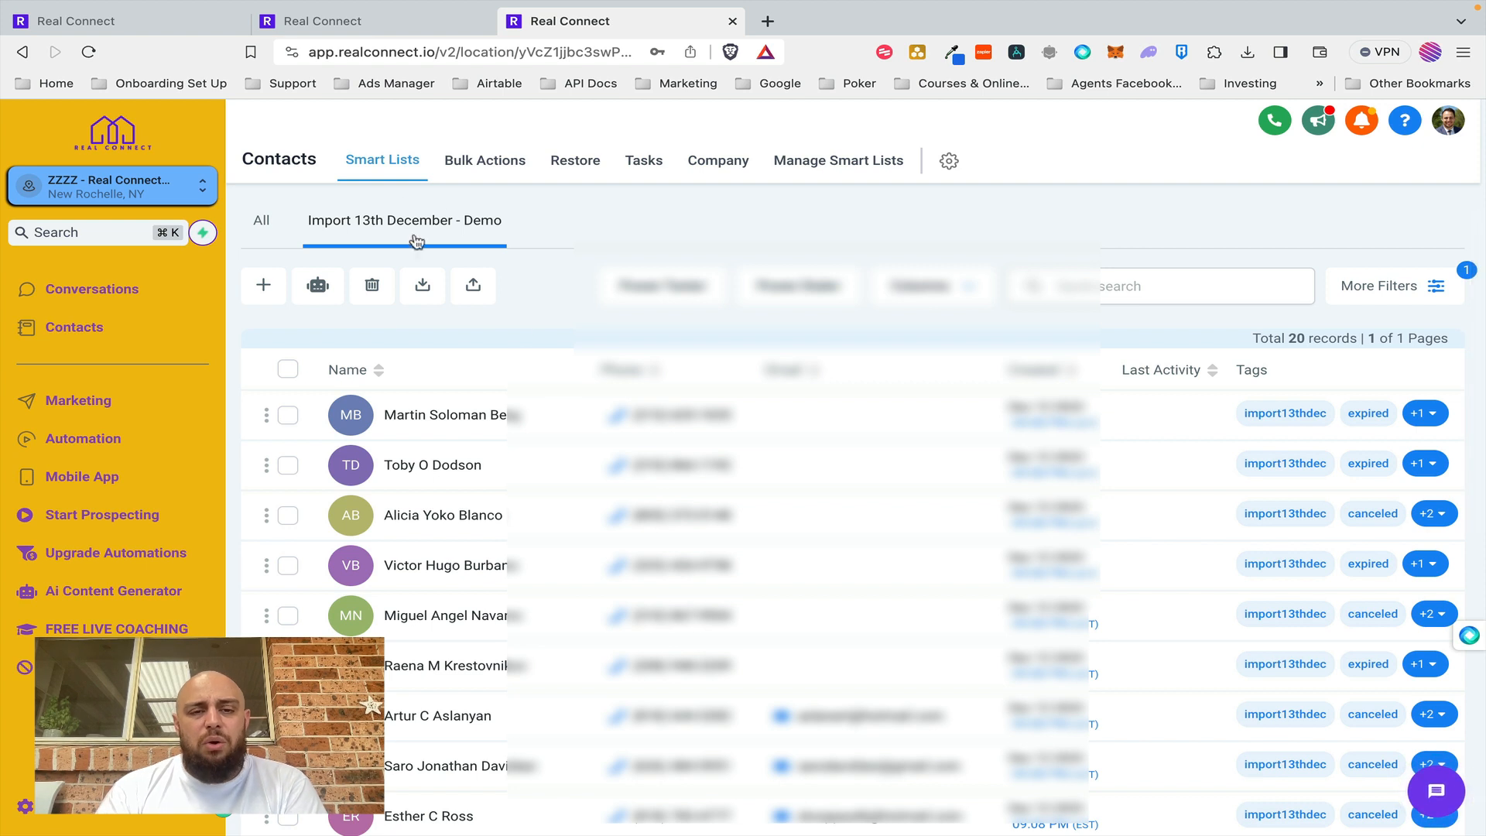